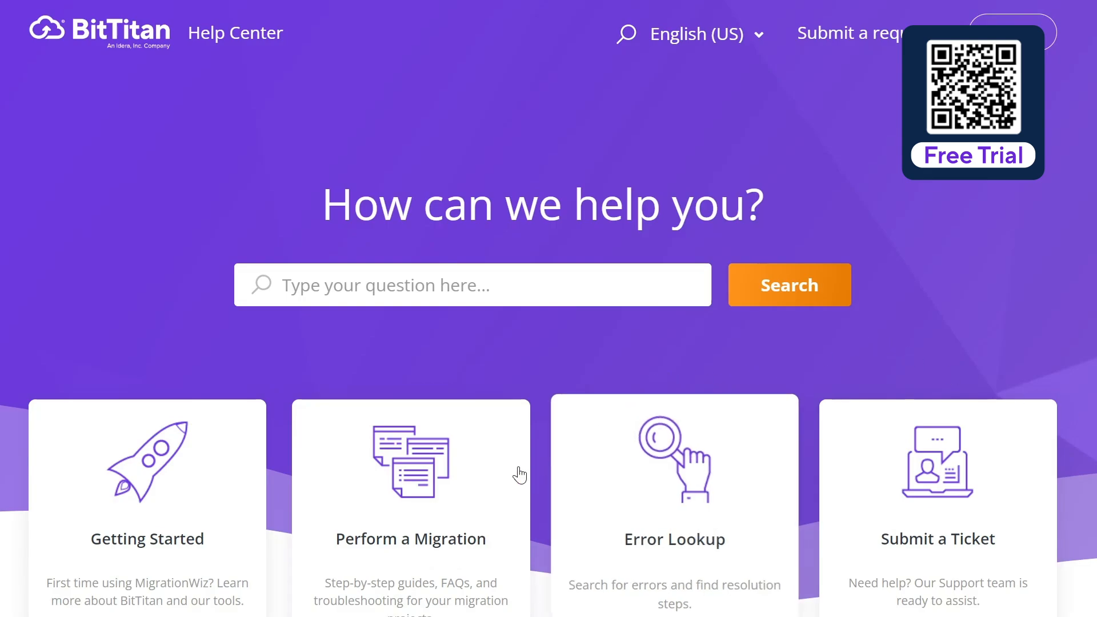
Step: Open the Google Sites to SharePoint Sites Migration Guide from the Help Center's Perform a Migration resources
{"action": "left_click", "coordinate": [442, 469]}
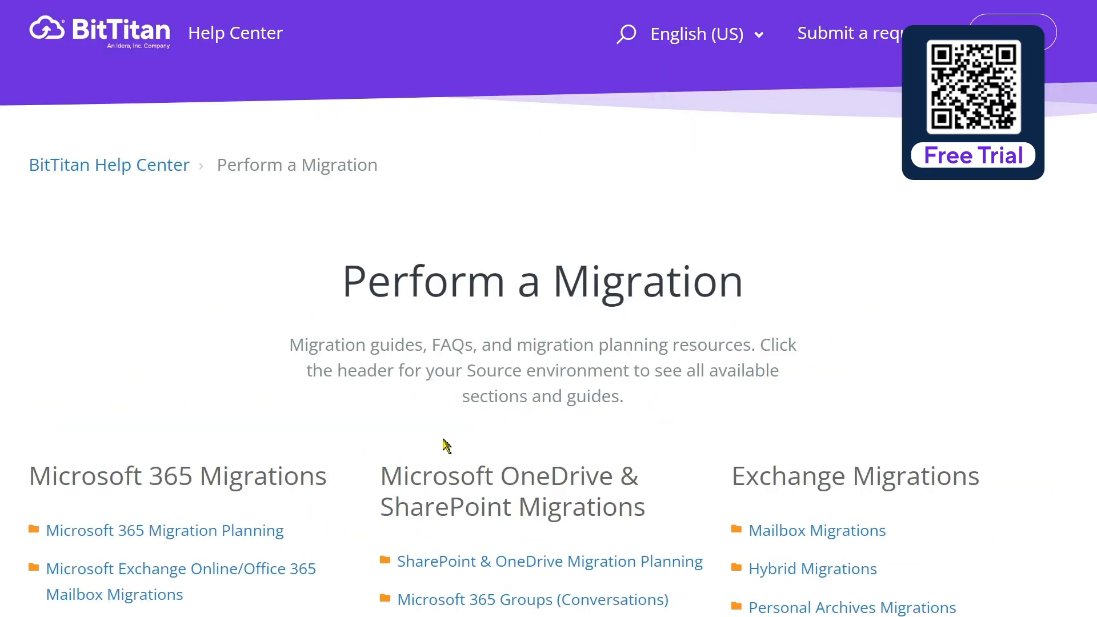
{"action": "scroll", "coordinate": [448, 443], "scroll_direction": "down", "scroll_amount": 5}
{"action": "scroll", "coordinate": [595, 436], "scroll_direction": "down", "scroll_amount": 3}
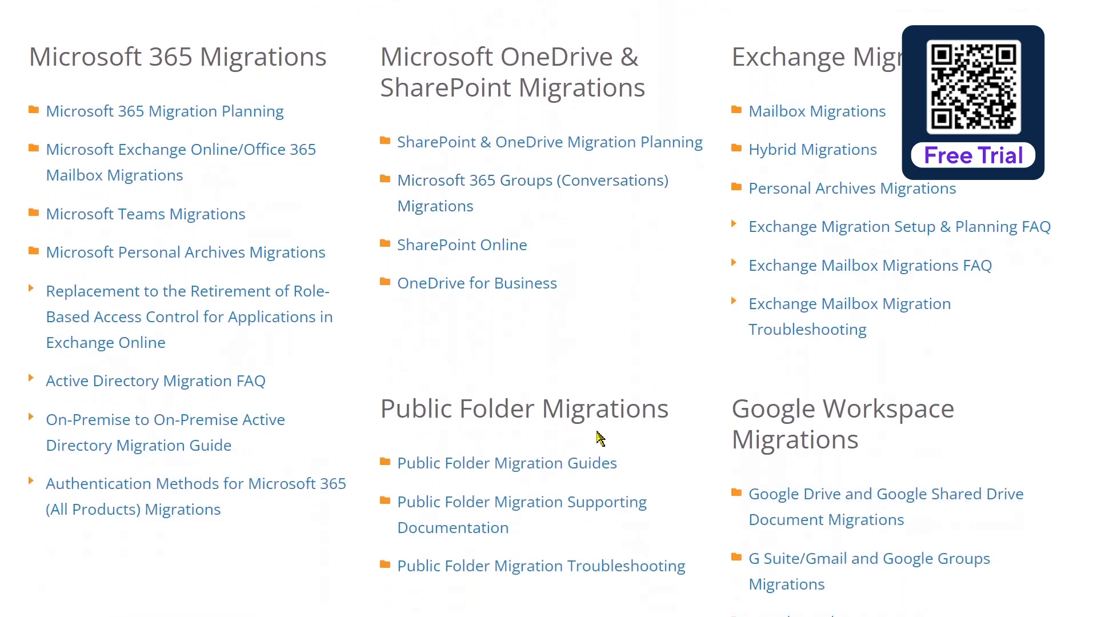
{"action": "scroll", "coordinate": [661, 412], "scroll_direction": "down", "scroll_amount": 3}
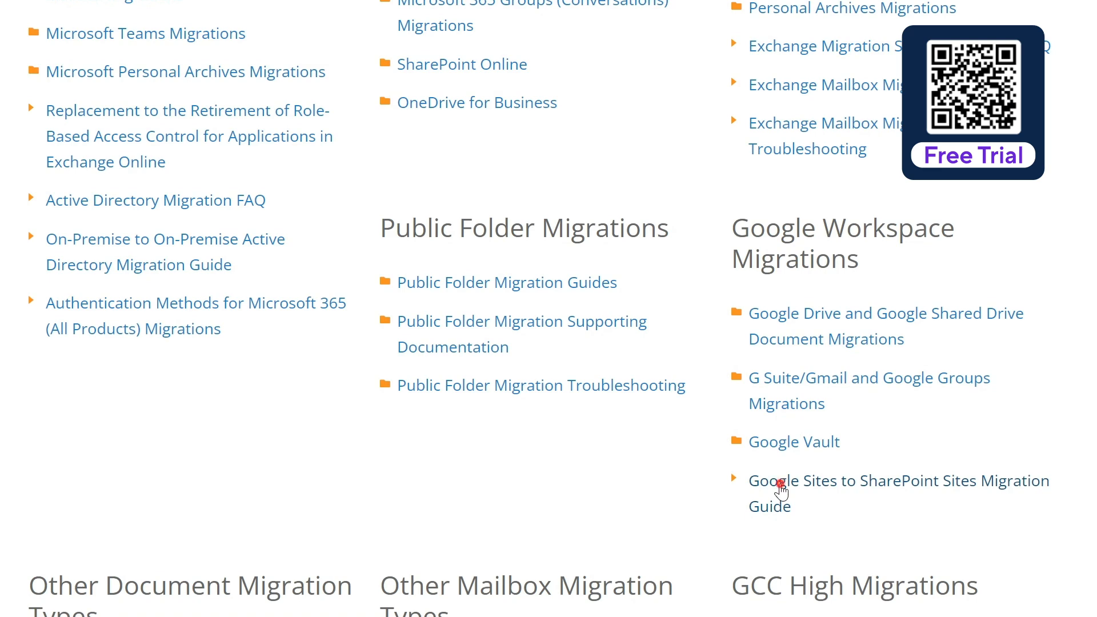
{"action": "left_click", "coordinate": [781, 487]}
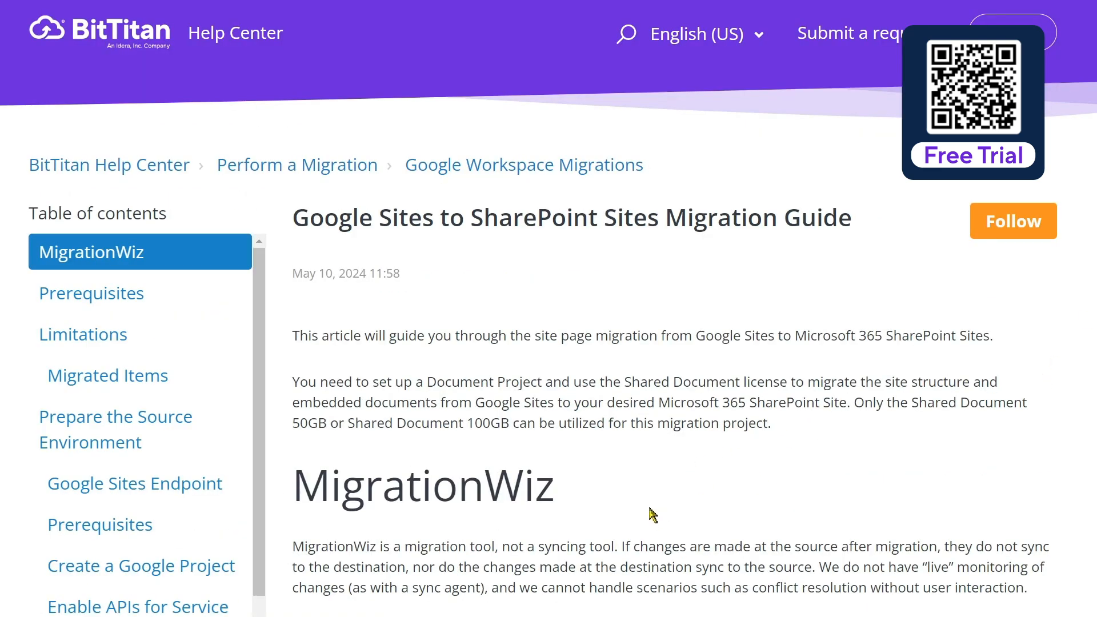
Step: Read the guide's MigrationWiz introduction, prerequisites and limitations for the site migration
{"action": "scroll", "coordinate": [657, 499], "scroll_direction": "down", "scroll_amount": 3}
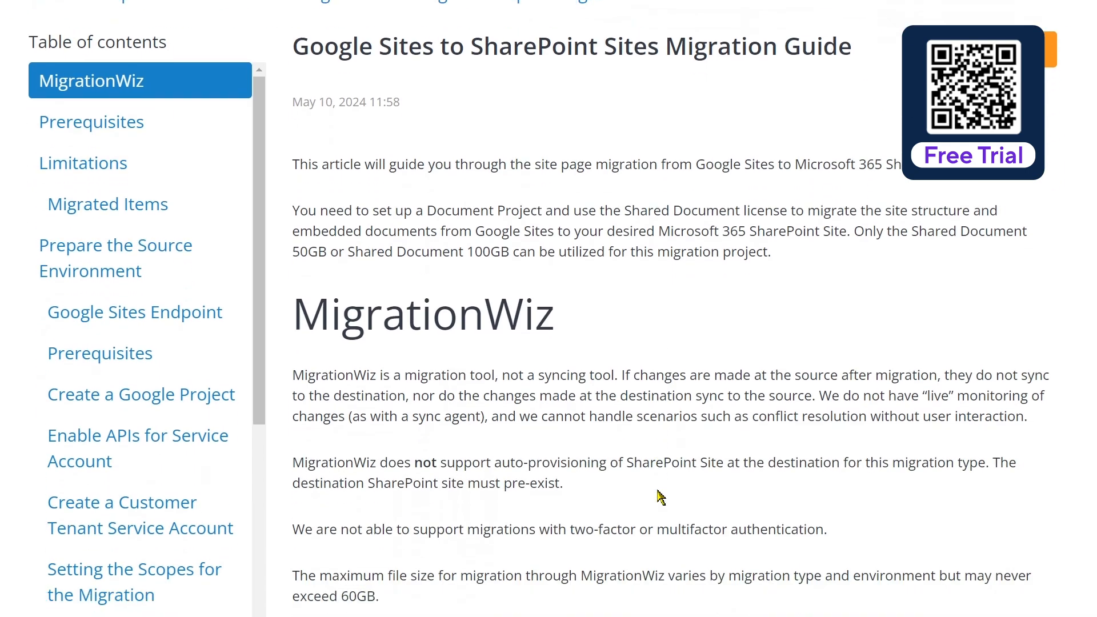
{"action": "scroll", "coordinate": [657, 497], "scroll_direction": "down", "scroll_amount": 5}
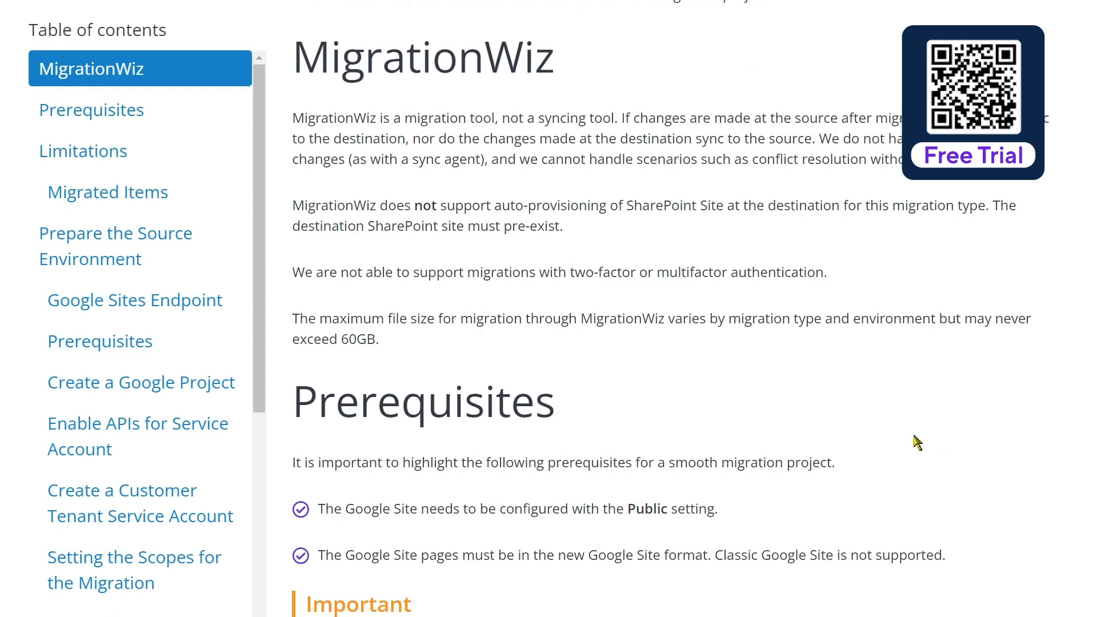
{"action": "scroll", "coordinate": [852, 443], "scroll_direction": "down", "scroll_amount": 2}
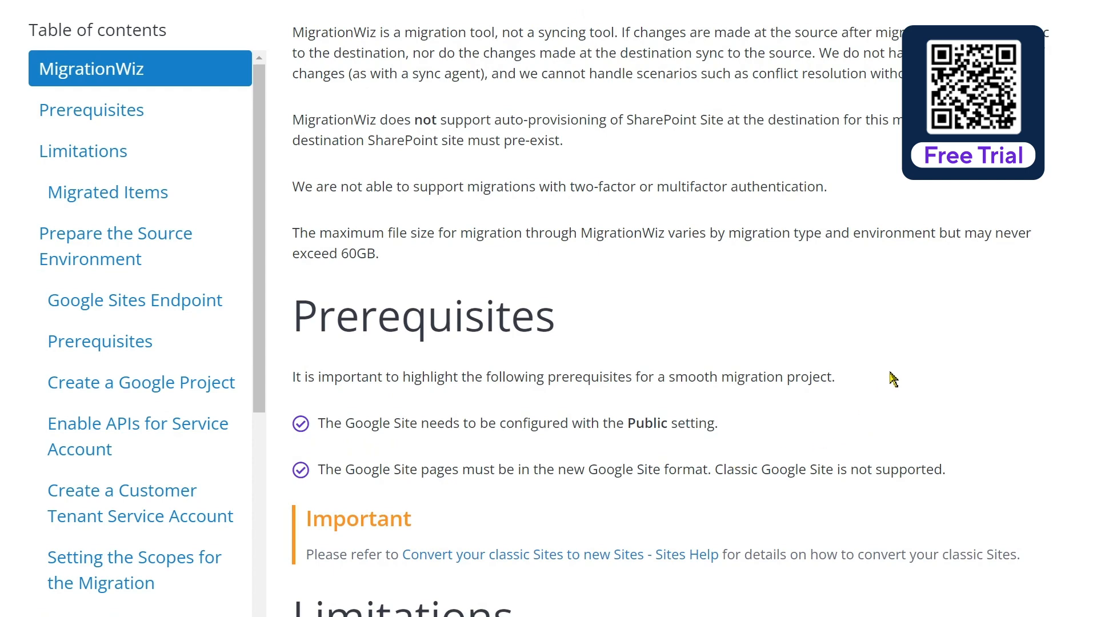
{"action": "scroll", "coordinate": [869, 372], "scroll_direction": "down", "scroll_amount": 2}
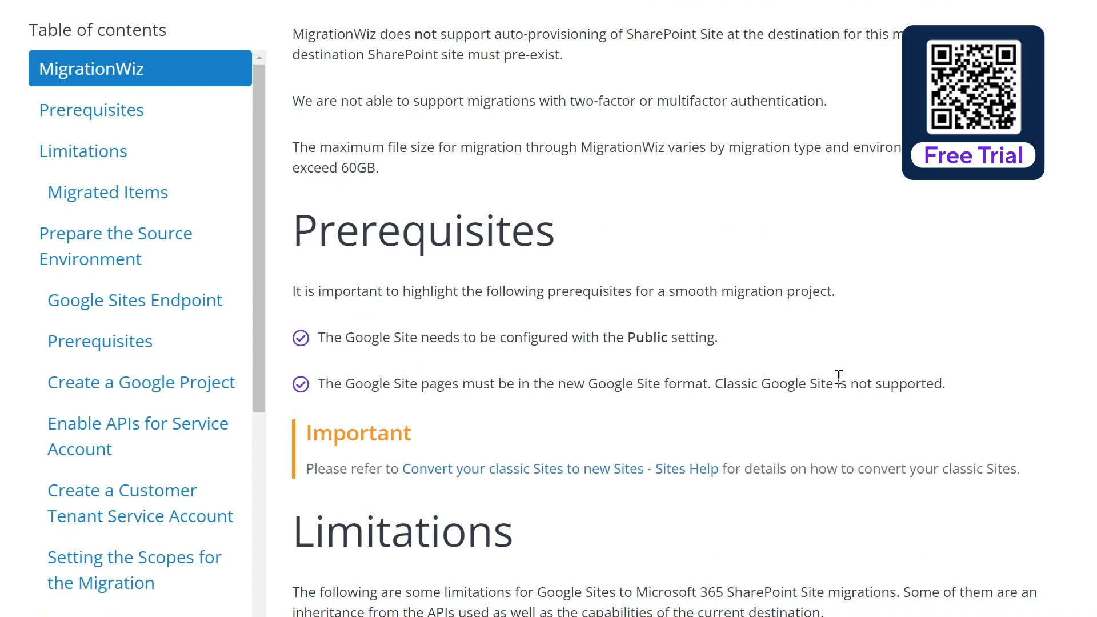
{"action": "scroll", "coordinate": [838, 377], "scroll_direction": "down", "scroll_amount": 2}
{"action": "scroll", "coordinate": [838, 378], "scroll_direction": "down", "scroll_amount": 3}
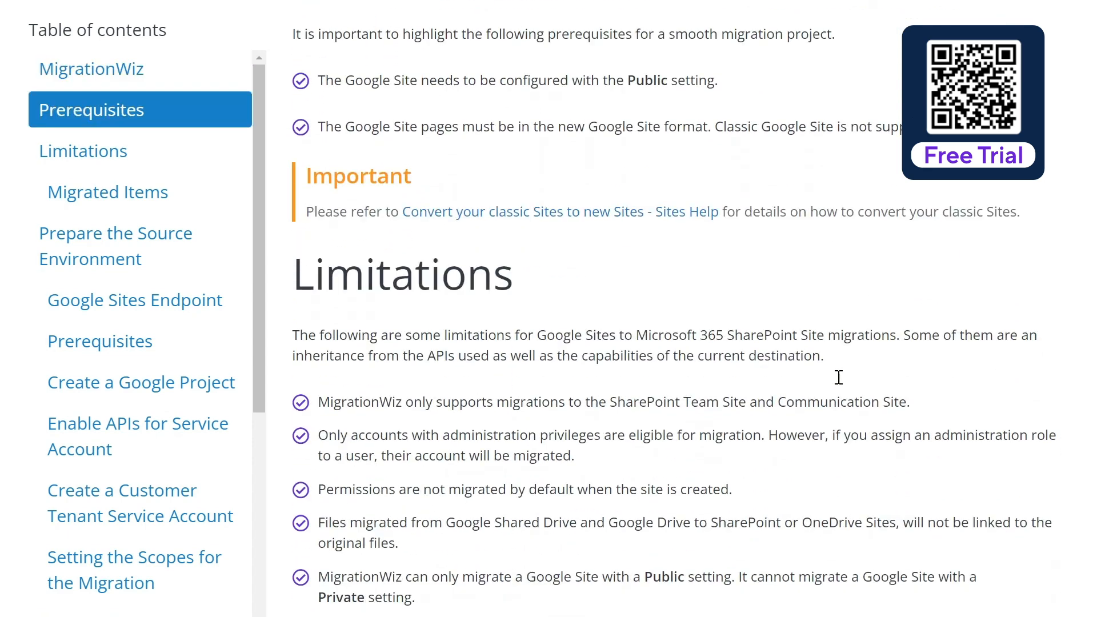
{"action": "scroll", "coordinate": [839, 377], "scroll_direction": "down", "scroll_amount": 2}
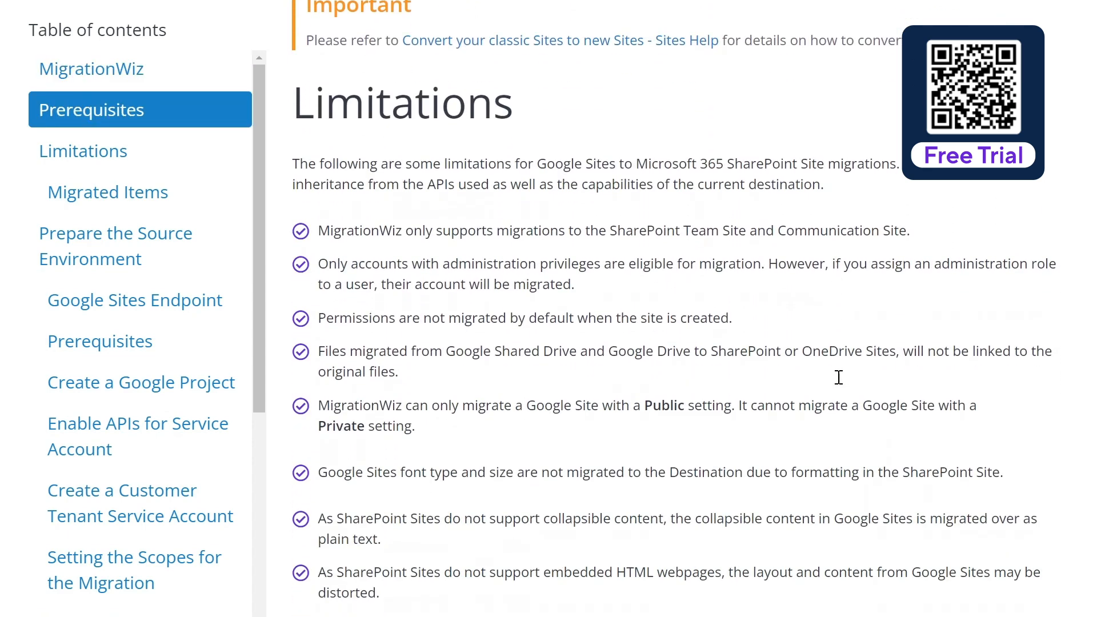
{"action": "scroll", "coordinate": [839, 377], "scroll_direction": "down", "scroll_amount": 3}
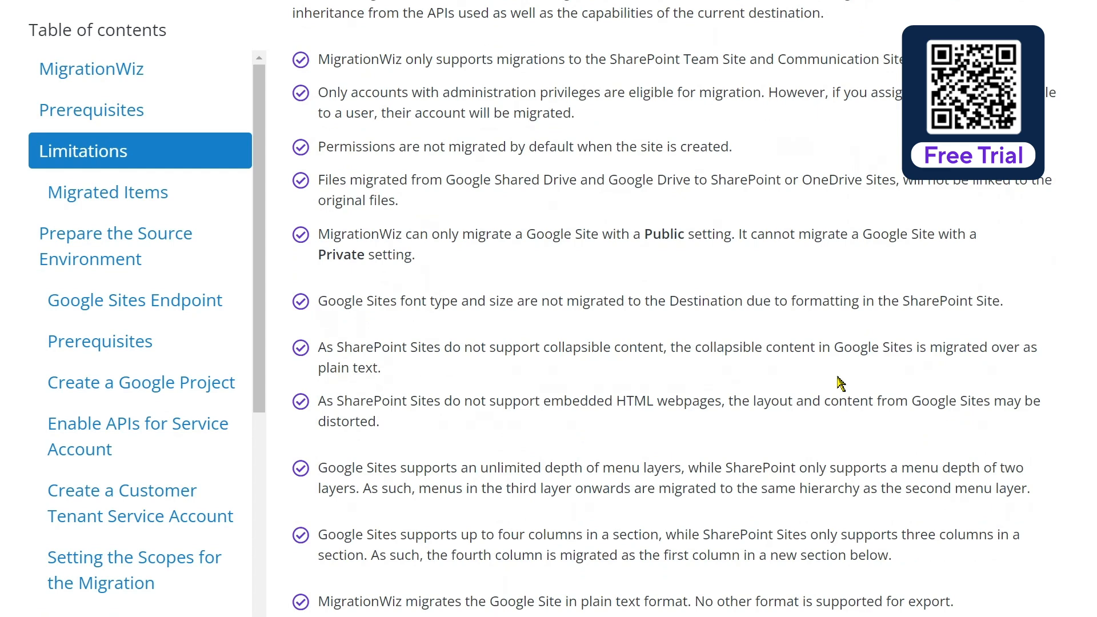
{"action": "scroll", "coordinate": [838, 382], "scroll_direction": "down", "scroll_amount": 5}
{"action": "scroll", "coordinate": [839, 382], "scroll_direction": "down", "scroll_amount": 5}
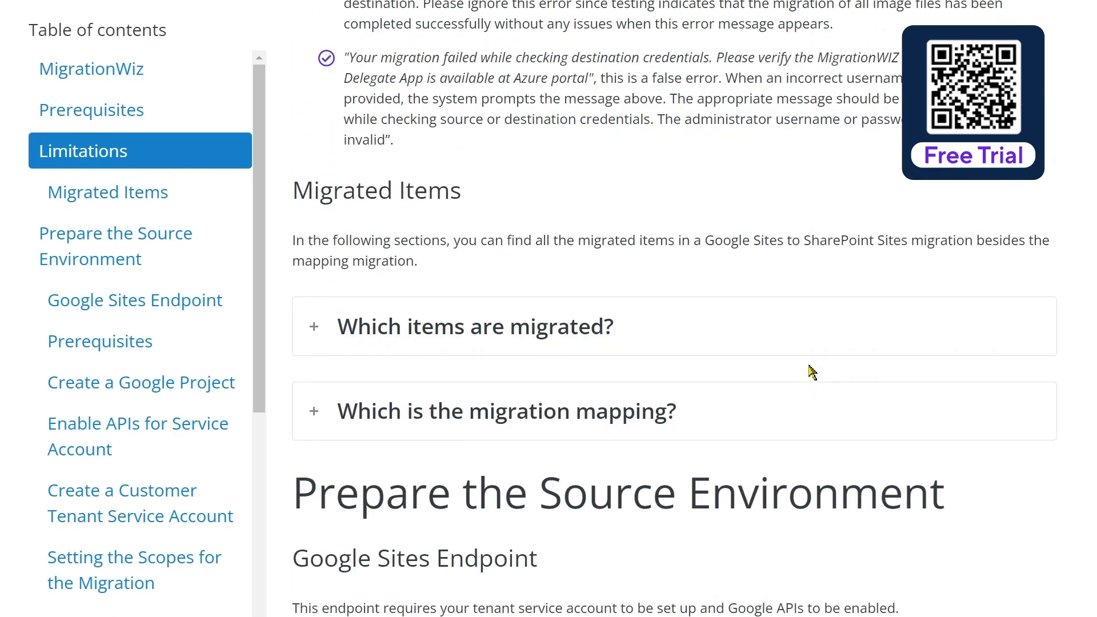
Step: Expand "Which items are migrated?" and read on through the Prepare the Source Environment requirements
{"action": "scroll", "coordinate": [811, 371], "scroll_direction": "down", "scroll_amount": 1}
{"action": "left_click", "coordinate": [318, 243]}
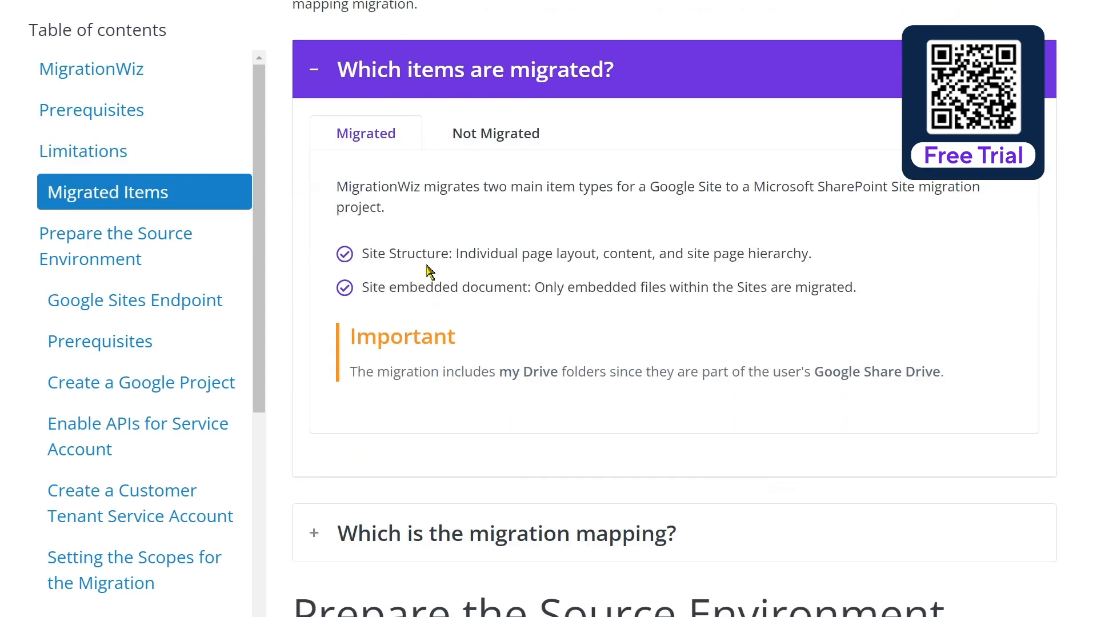
{"action": "scroll", "coordinate": [430, 272], "scroll_direction": "down", "scroll_amount": 6}
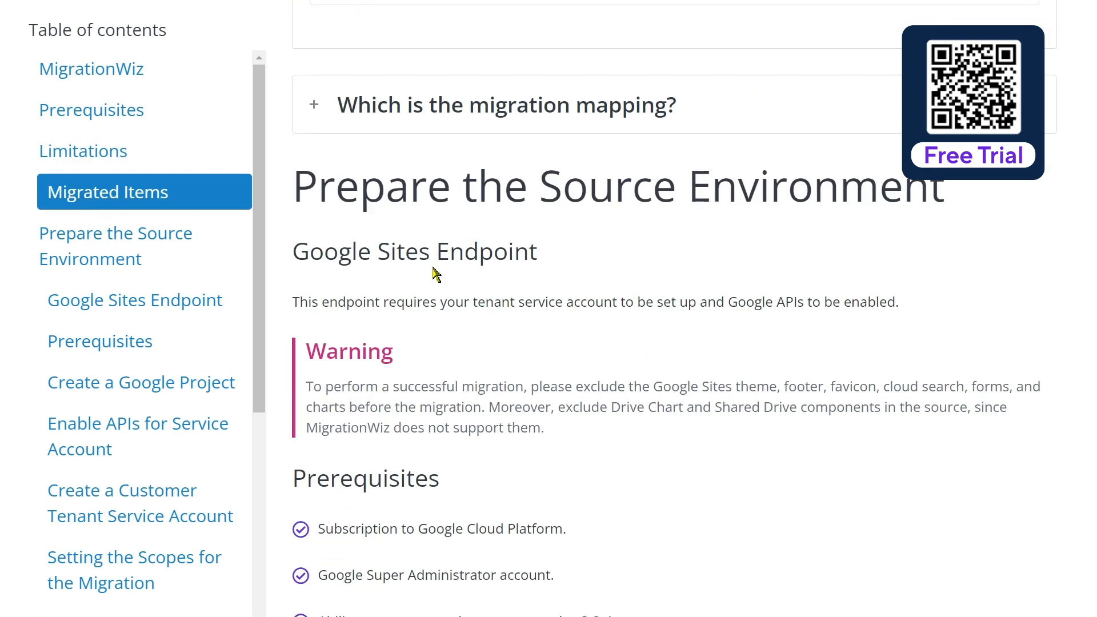
{"action": "scroll", "coordinate": [466, 311], "scroll_direction": "down", "scroll_amount": 1}
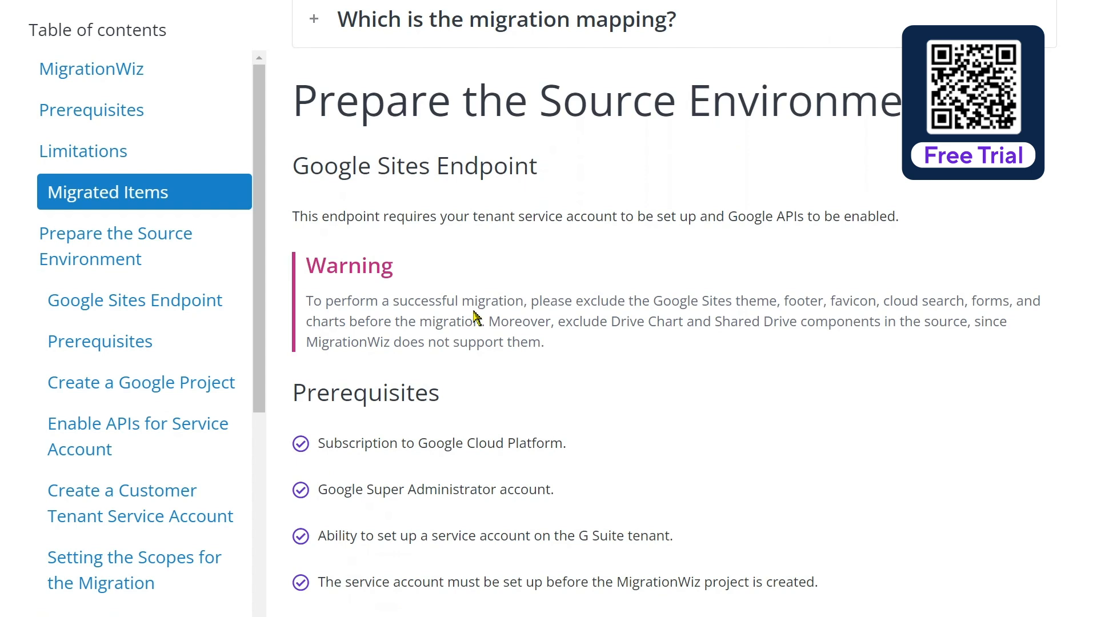
{"action": "scroll", "coordinate": [466, 303], "scroll_direction": "down", "scroll_amount": 1}
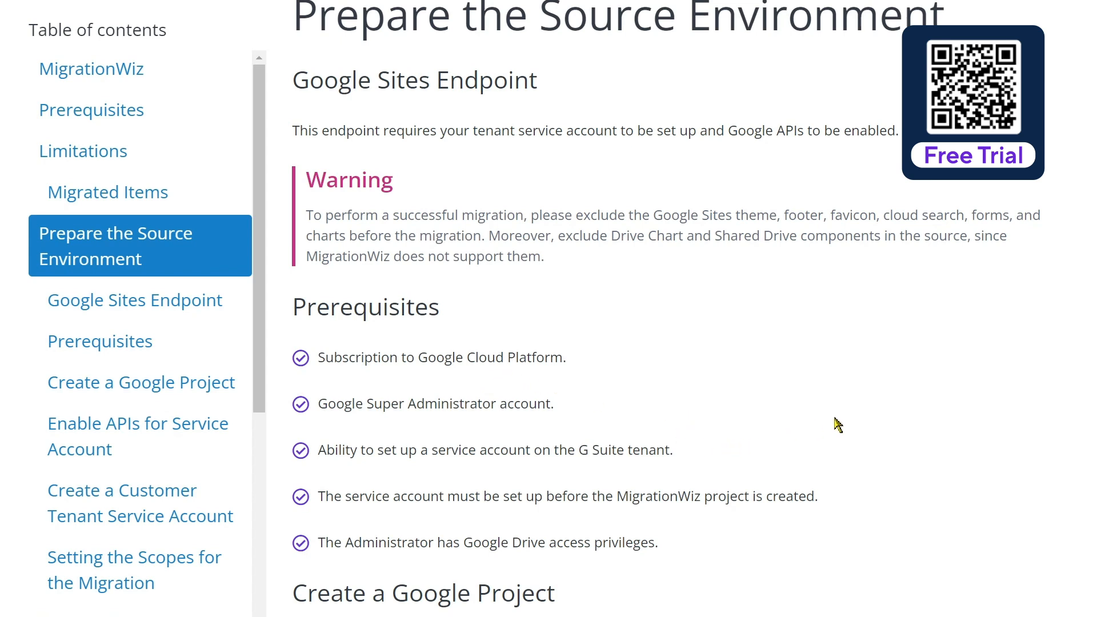
{"action": "scroll", "coordinate": [838, 426], "scroll_direction": "down", "scroll_amount": 3}
{"action": "scroll", "coordinate": [838, 426], "scroll_direction": "down", "scroll_amount": 6}
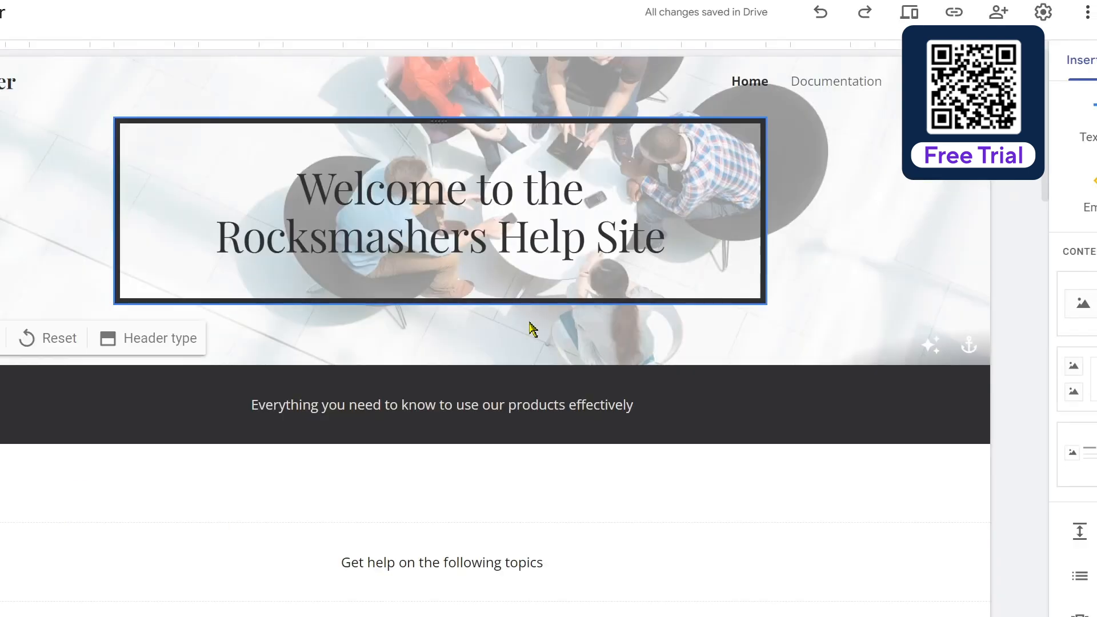
Step: Switch to the Google Sites editor and review the content of the help site's home page from top to bottom
{"action": "scroll", "coordinate": [470, 289], "scroll_direction": "down", "scroll_amount": 9}
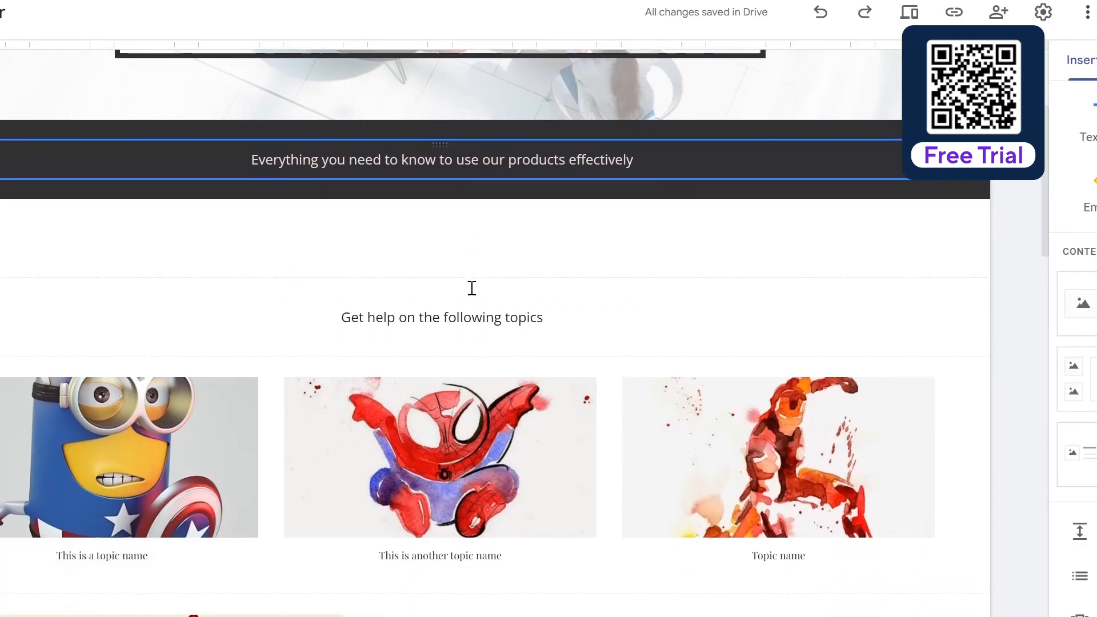
{"action": "scroll", "coordinate": [471, 290], "scroll_direction": "down", "scroll_amount": 12}
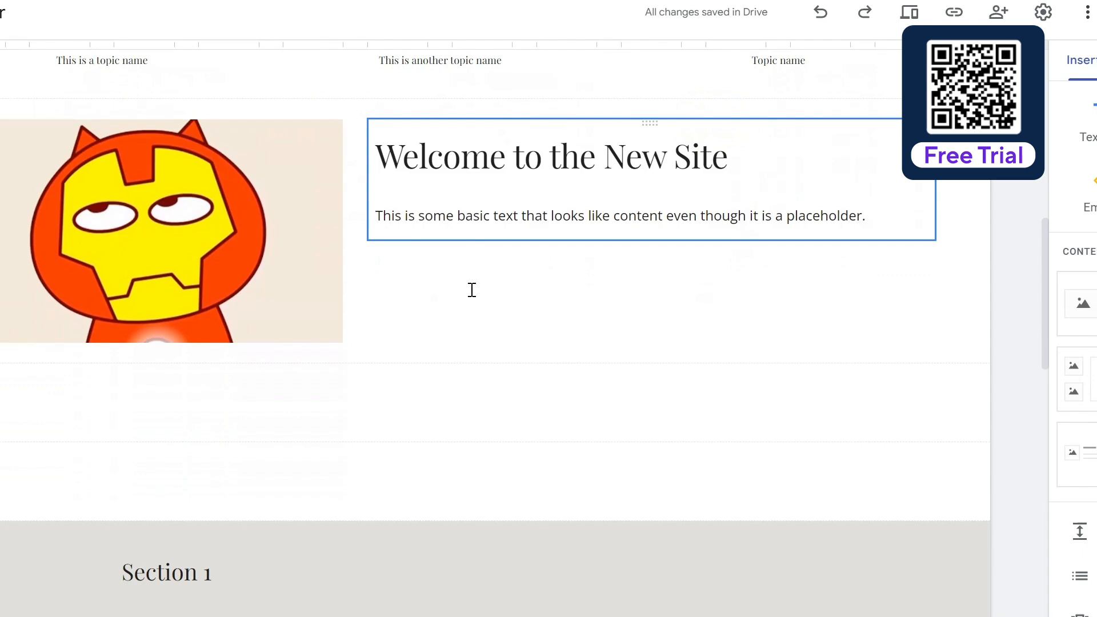
{"action": "scroll", "coordinate": [472, 290], "scroll_direction": "down", "scroll_amount": 3}
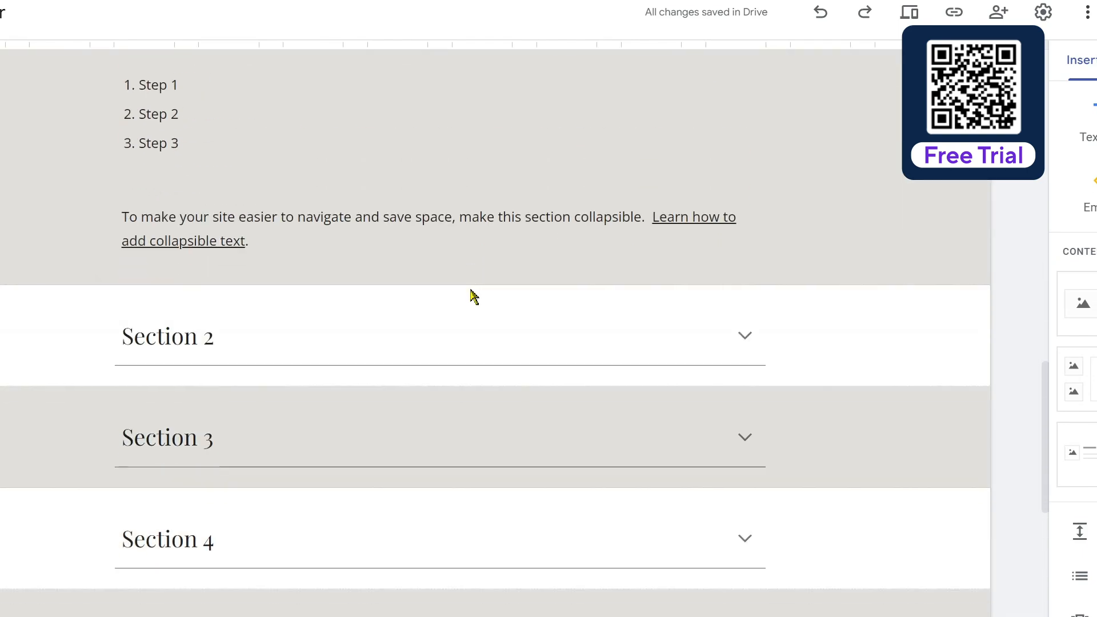
{"action": "scroll", "coordinate": [471, 289], "scroll_direction": "up", "scroll_amount": 14}
{"action": "scroll", "coordinate": [471, 295], "scroll_direction": "up", "scroll_amount": 9}
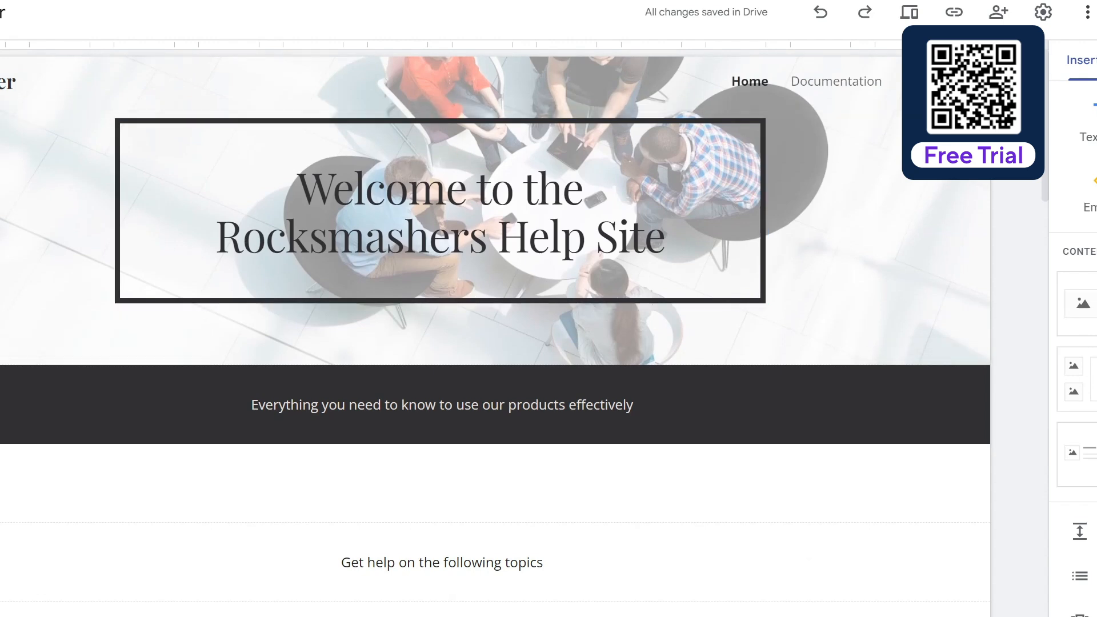
Step: List the site's pages, view the Documentation and Files pages, and return to the home page
{"action": "left_click", "coordinate": [1096, 60]}
{"action": "left_click", "coordinate": [1086, 178]}
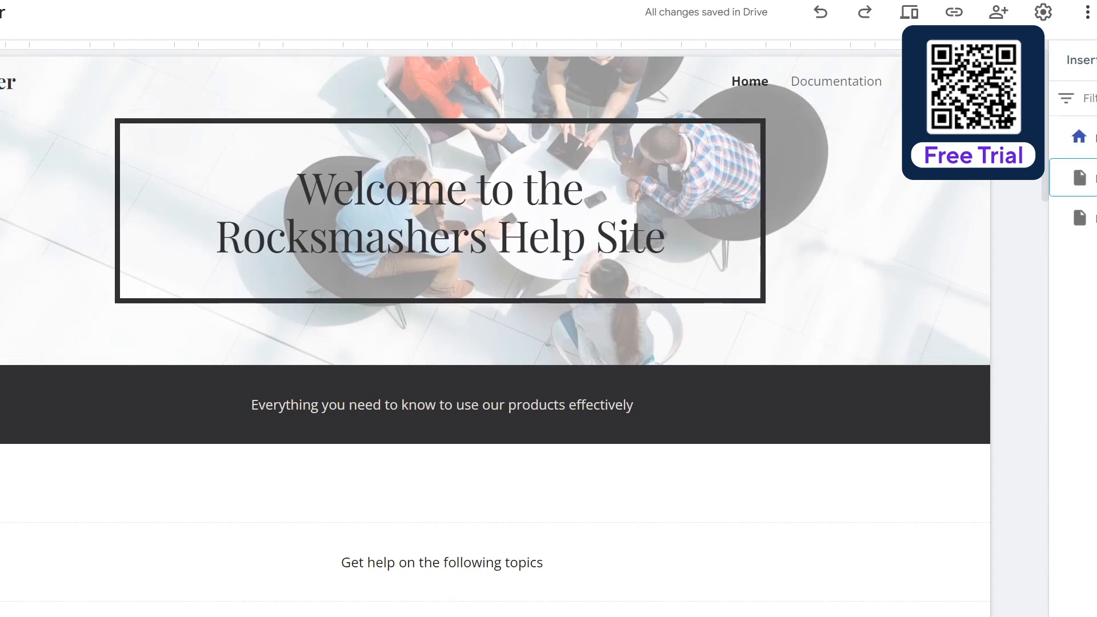
{"action": "left_click", "coordinate": [1086, 217]}
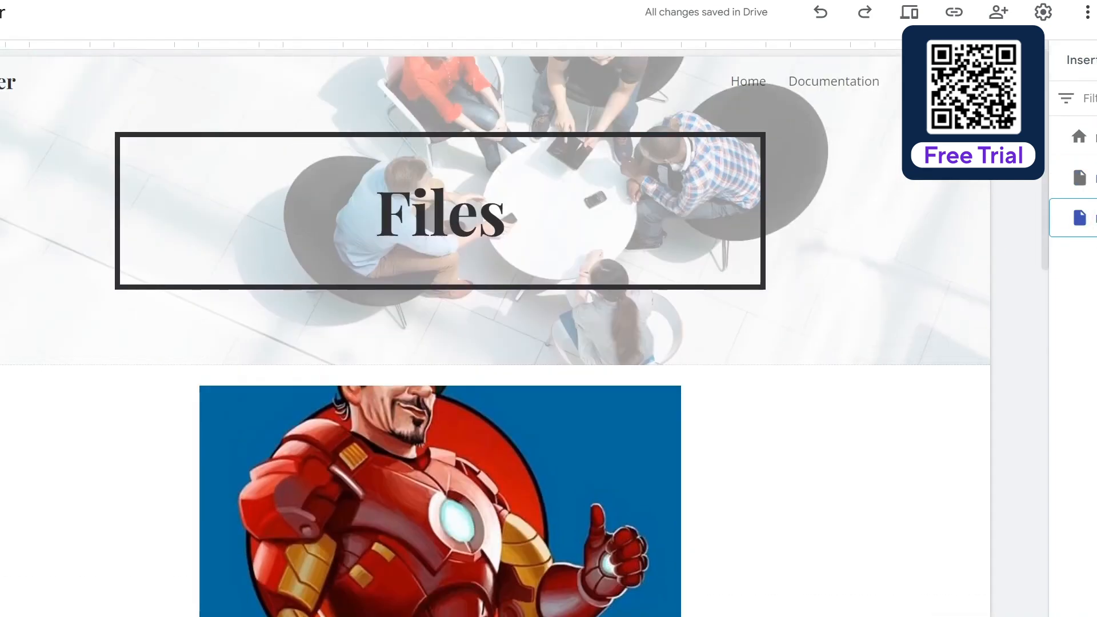
{"action": "left_click", "coordinate": [1083, 136]}
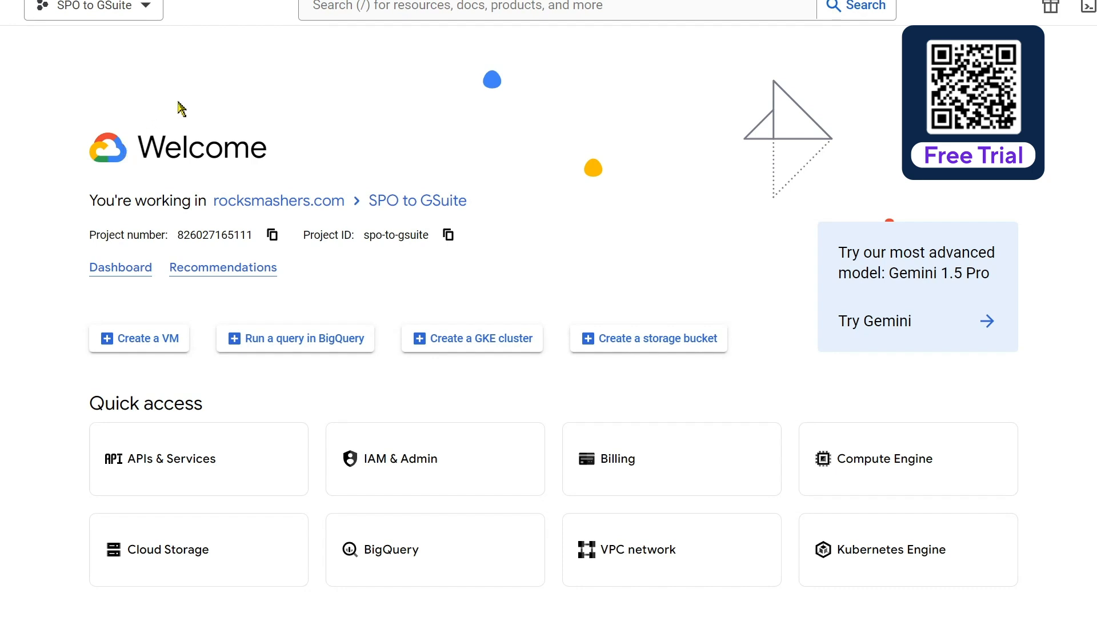
Step: Switch to the Google Cloud console and create a new project named Sites to SharePoint
{"action": "left_click", "coordinate": [146, 7]}
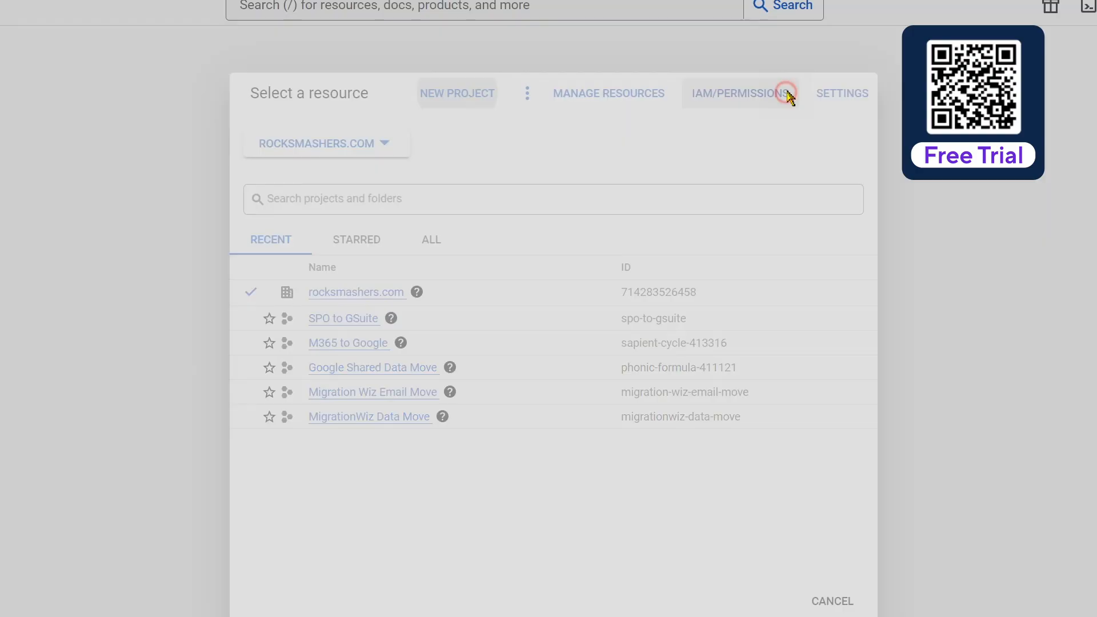
{"action": "left_click", "coordinate": [786, 94]}
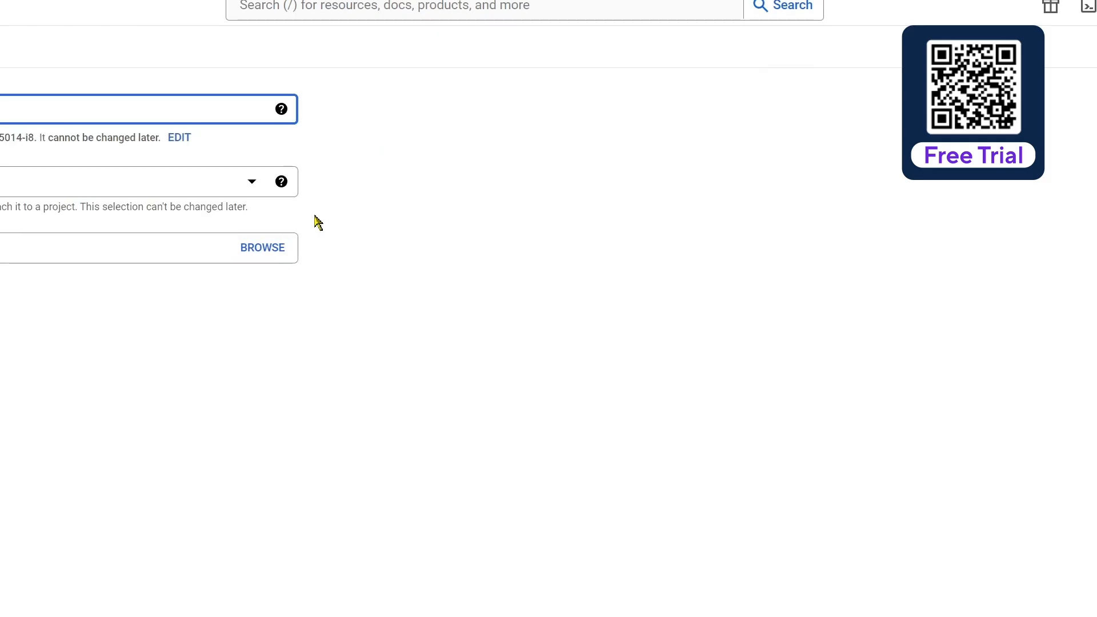
{"action": "key", "text": "BackSpace"}
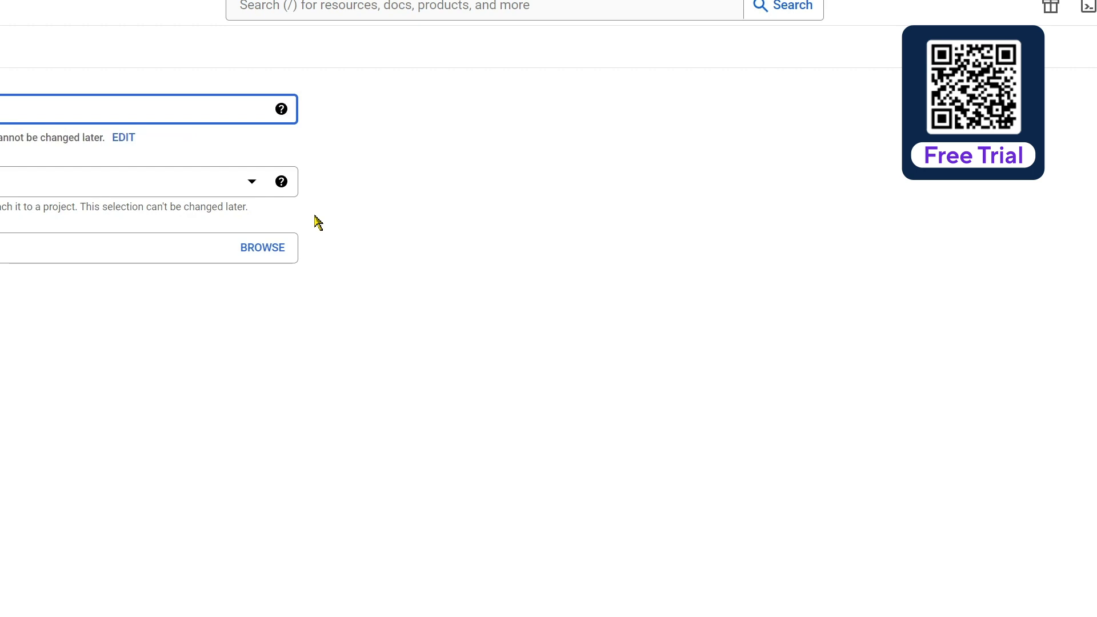
{"action": "type", "text": "agent"}
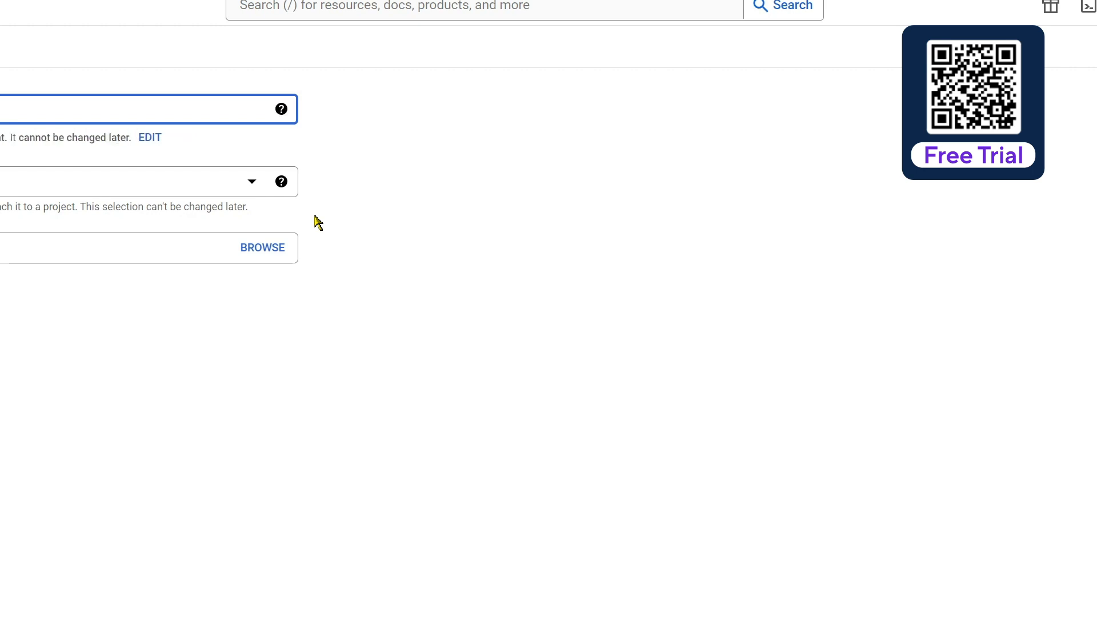
{"action": "left_click", "coordinate": [1, 303]}
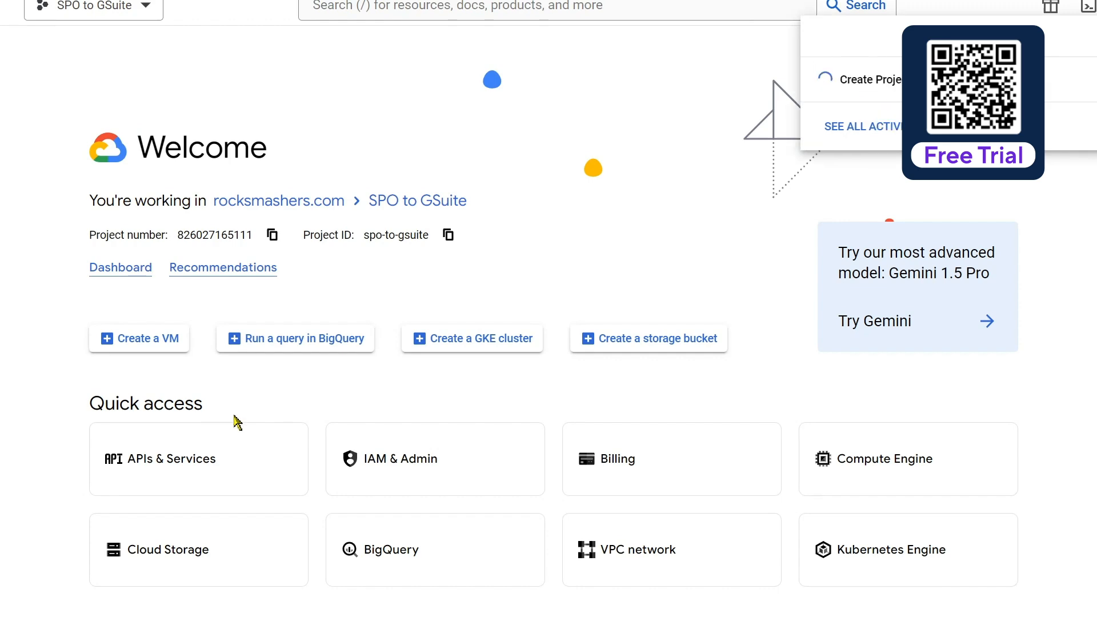
Step: Make the Sites to SharePoint project the active project
{"action": "left_click", "coordinate": [147, 8]}
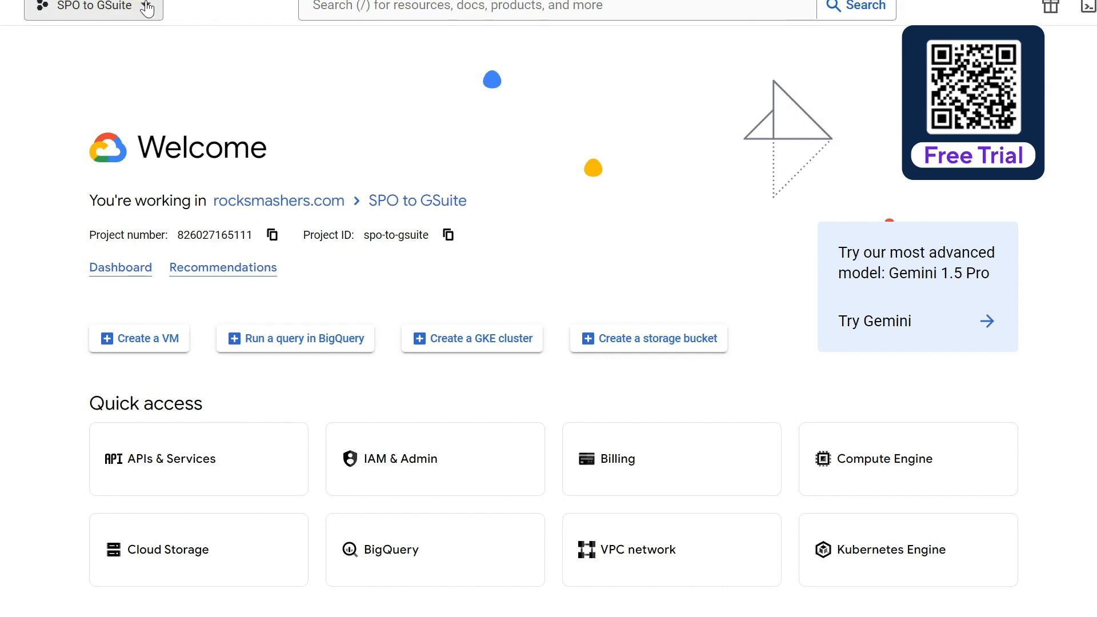
{"action": "left_click", "coordinate": [147, 8]}
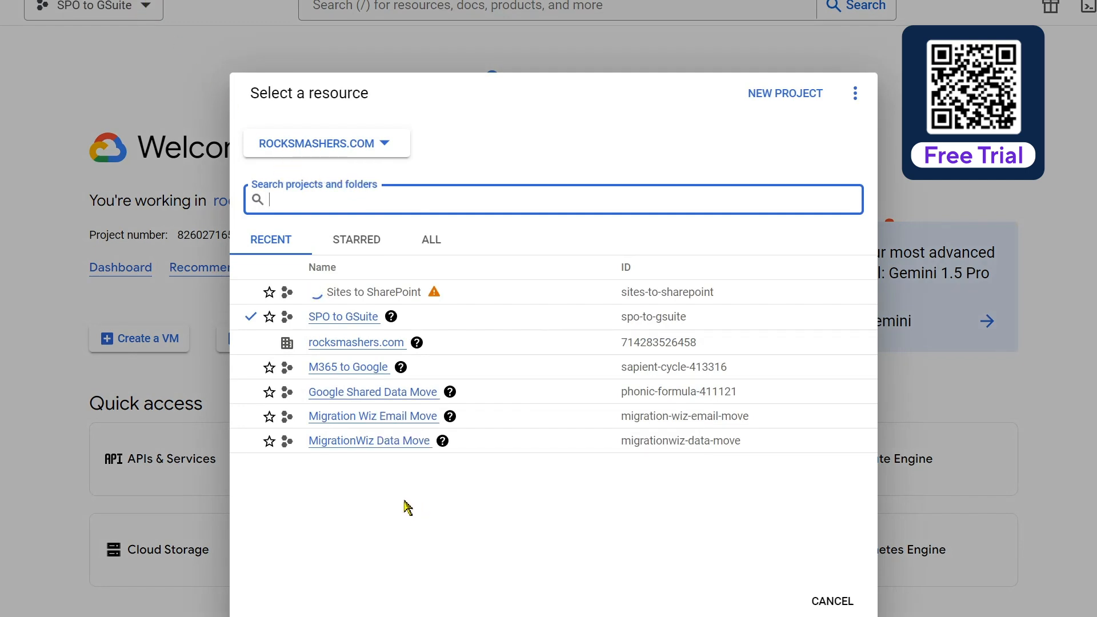
{"action": "left_click", "coordinate": [345, 288]}
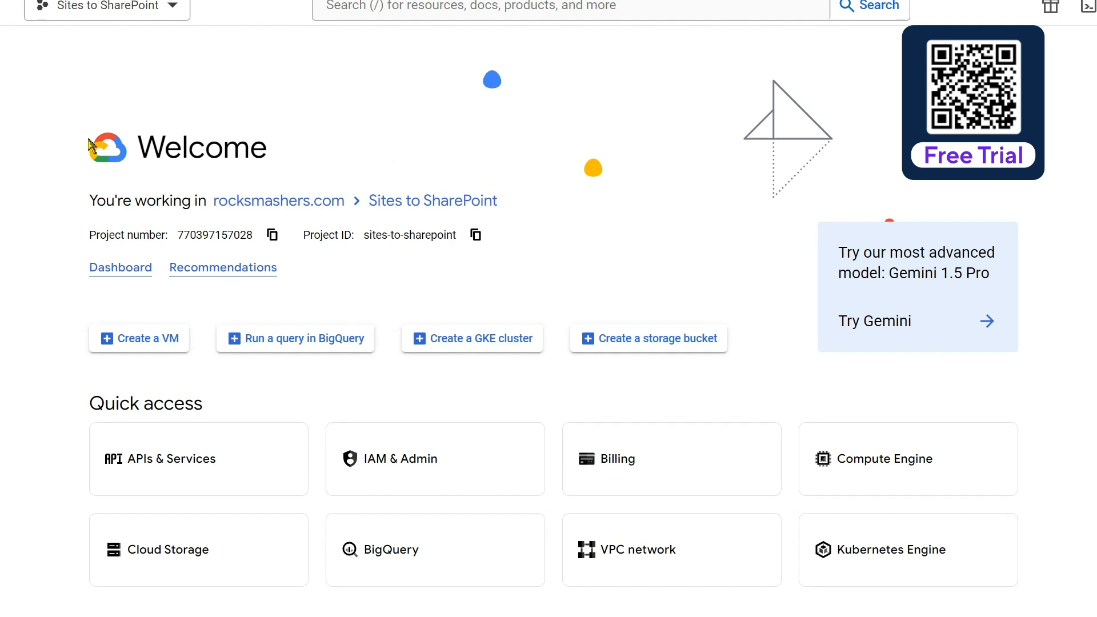
Step: Open the API Library for the Sites to SharePoint project
{"action": "left_click", "coordinate": [0, 5]}
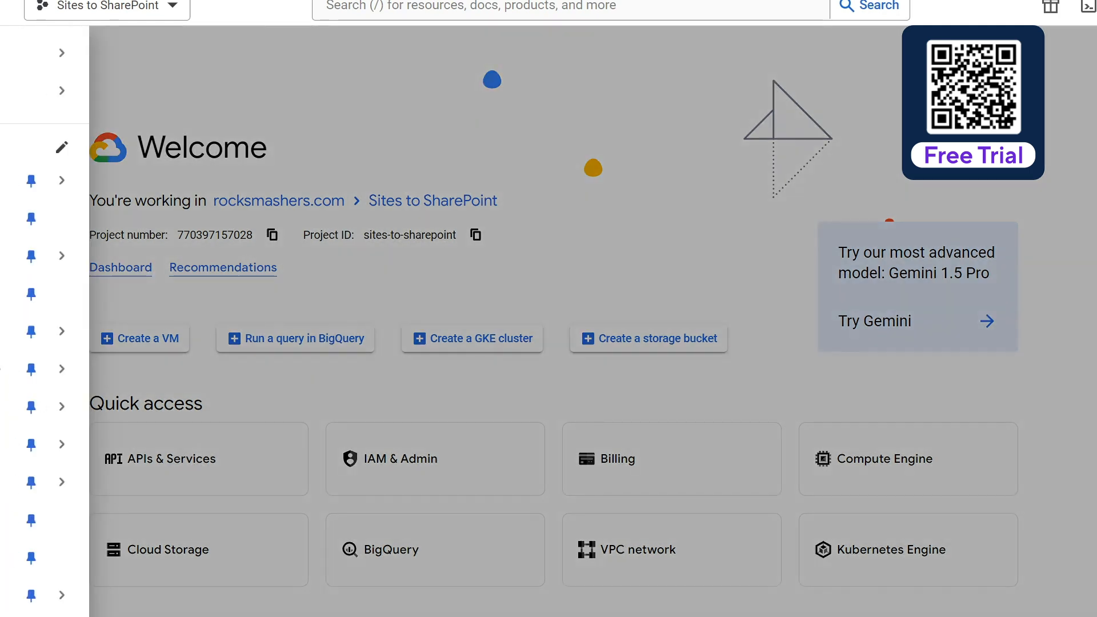
{"action": "mouse_move", "coordinate": [4, 181]}
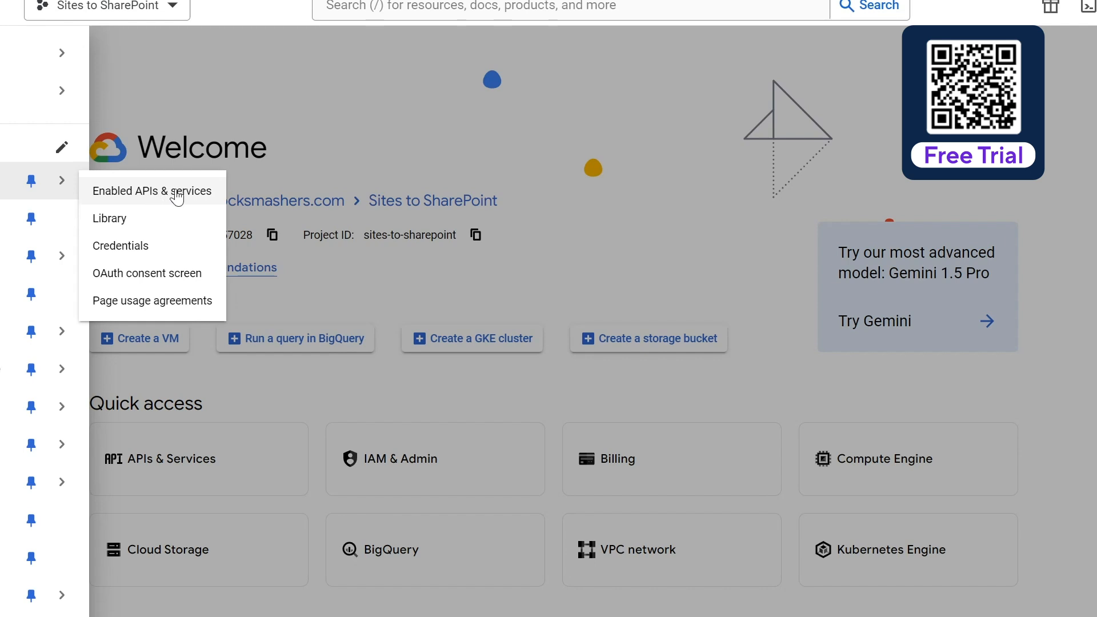
{"action": "left_click", "coordinate": [136, 224]}
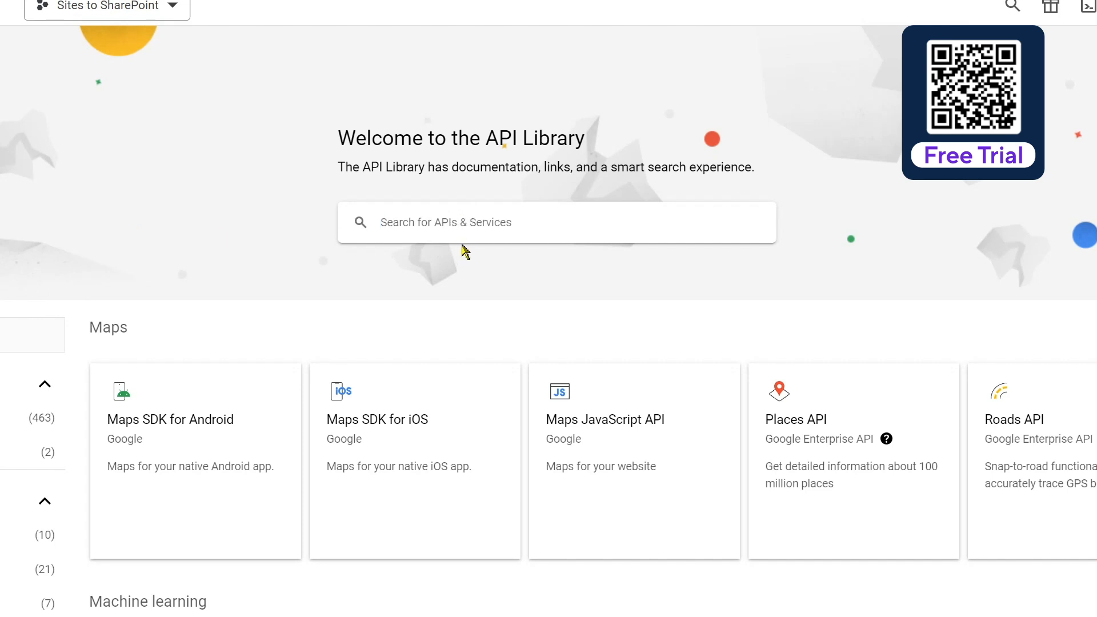
Step: Search the API Library for the Google Drive API and enable it for the project
{"action": "left_click", "coordinate": [463, 224]}
{"action": "type", "text": "google dri"}
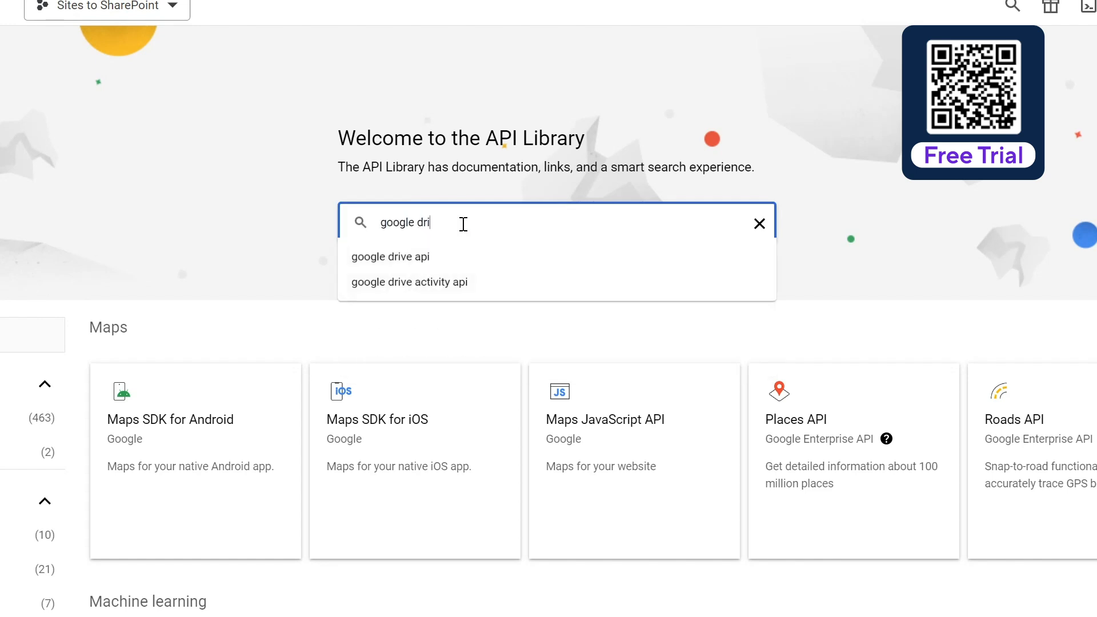
{"action": "left_click", "coordinate": [455, 260]}
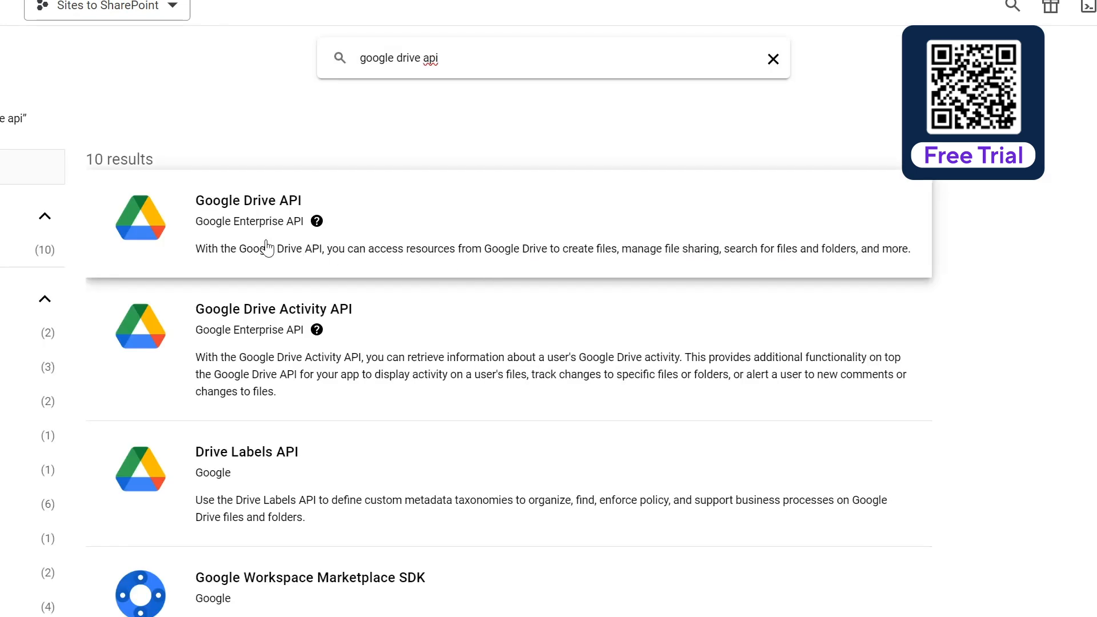
{"action": "left_click", "coordinate": [264, 204]}
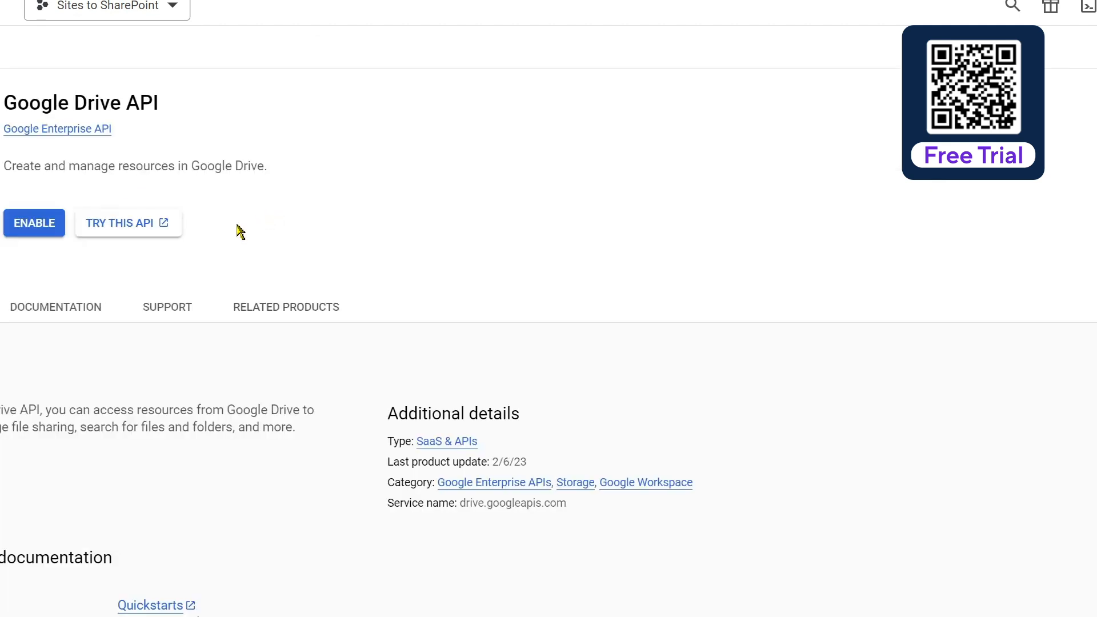
{"action": "left_click", "coordinate": [36, 227]}
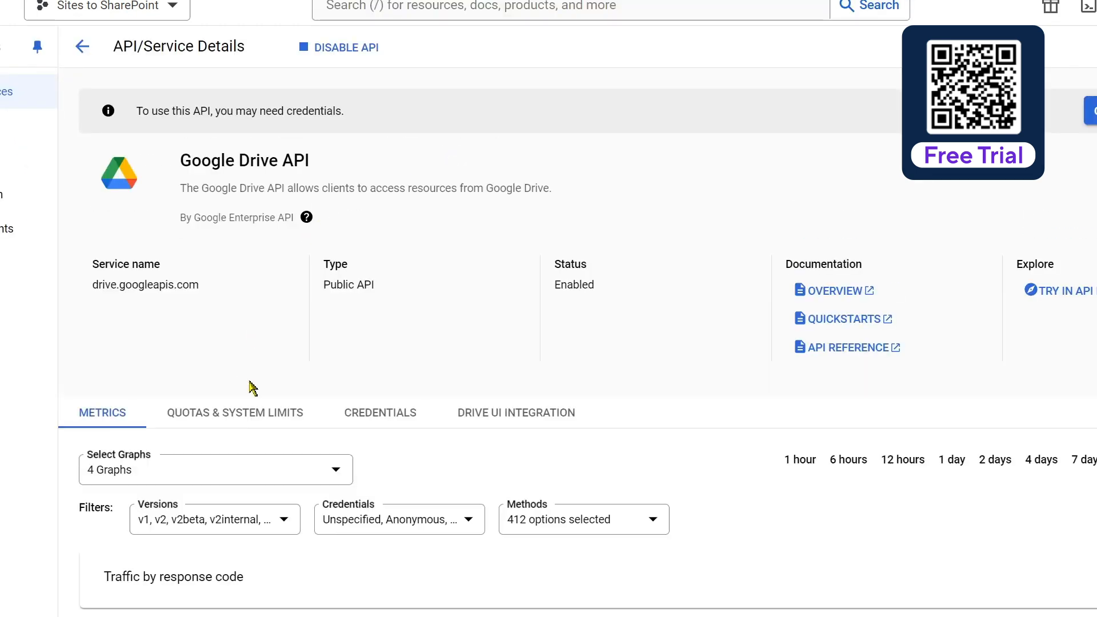
Step: Return to the API Library, find the Google Calendar API, and enable it for the project
{"action": "left_click", "coordinate": [80, 58]}
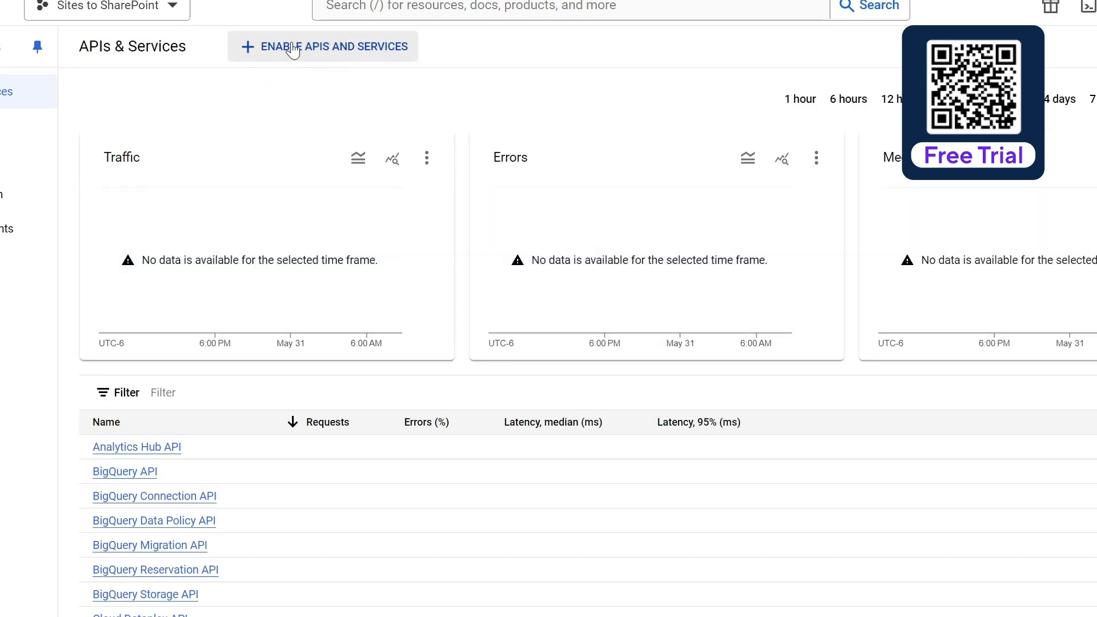
{"action": "left_click", "coordinate": [346, 50]}
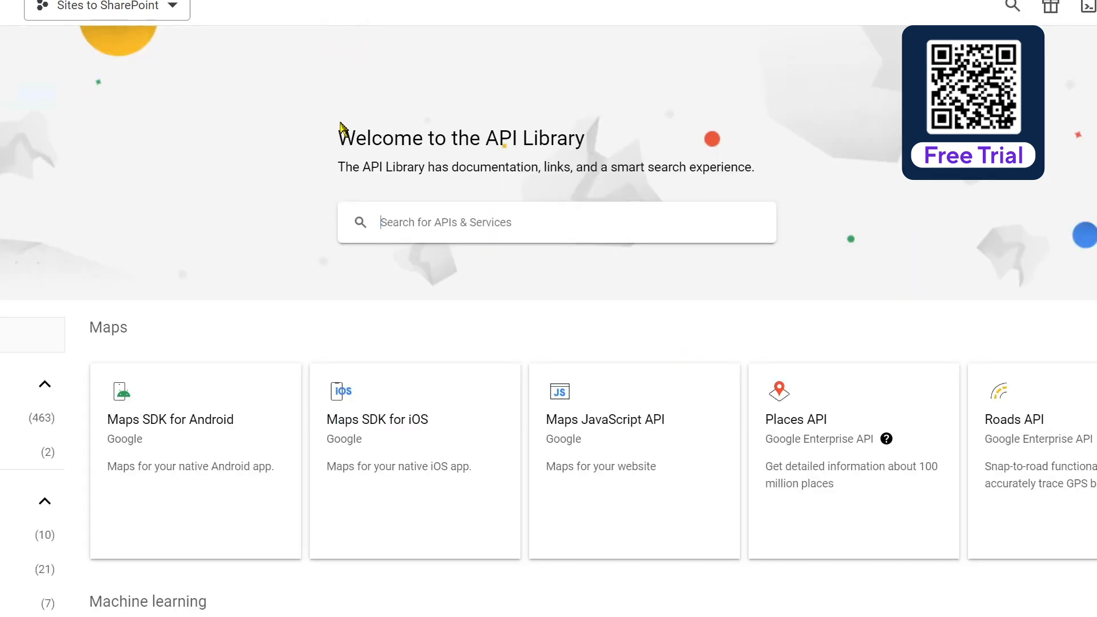
{"action": "left_click", "coordinate": [459, 223]}
{"action": "type", "text": "google cal"}
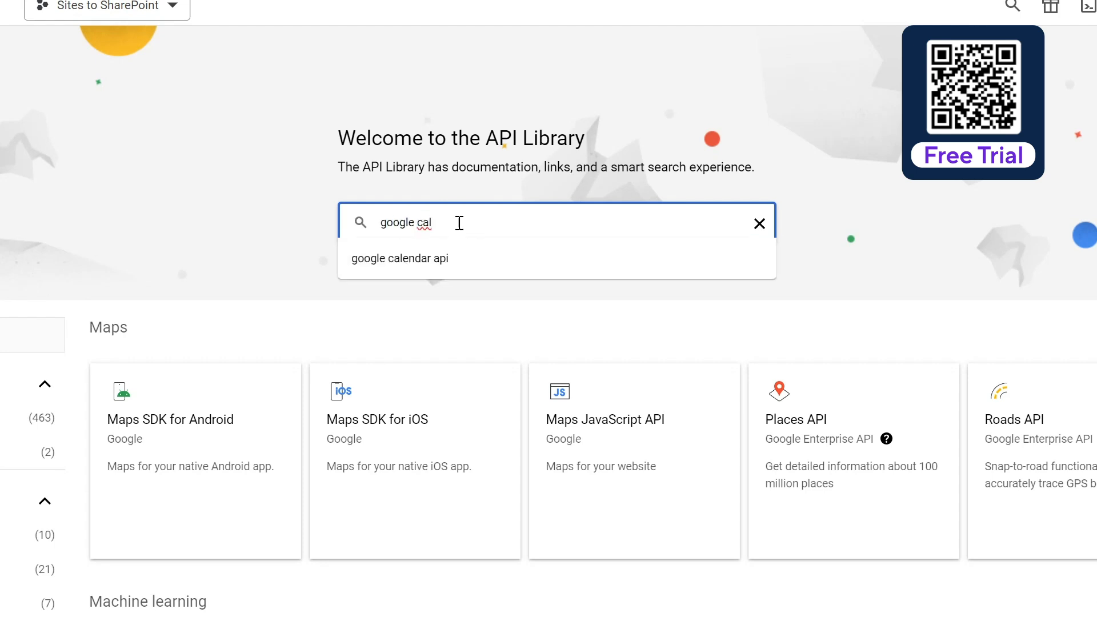
{"action": "left_click", "coordinate": [449, 262]}
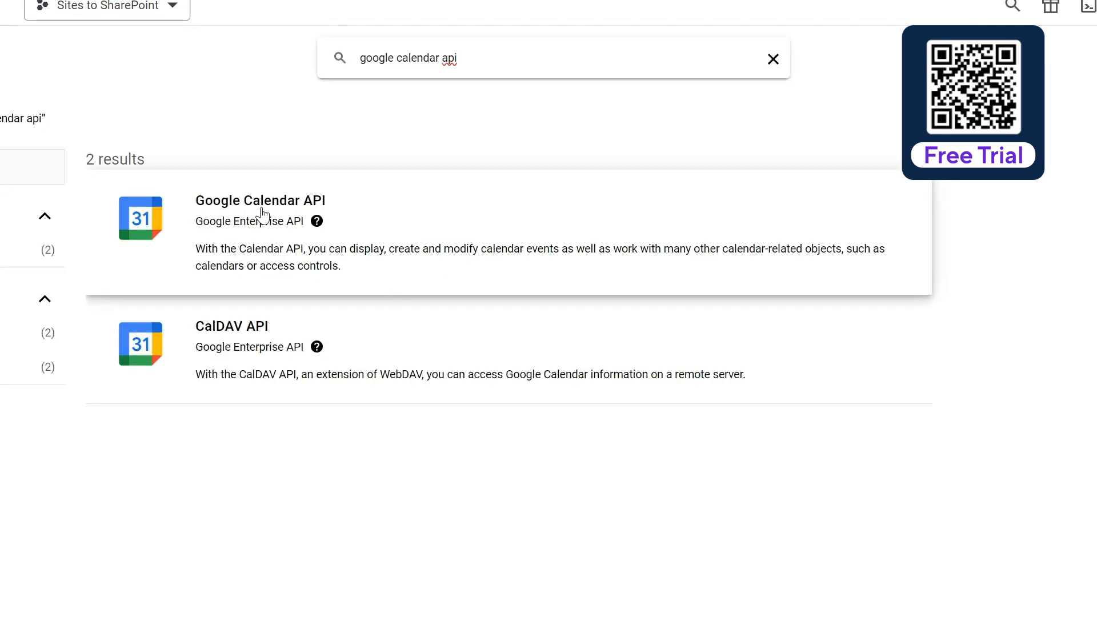
{"action": "left_click", "coordinate": [263, 215]}
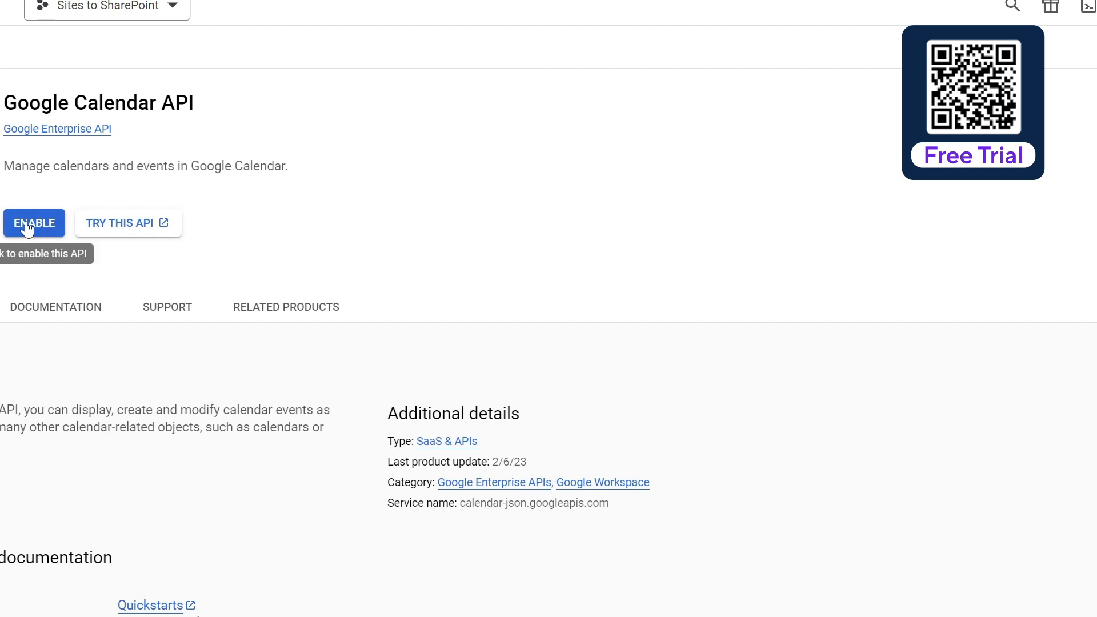
{"action": "left_click", "coordinate": [27, 228]}
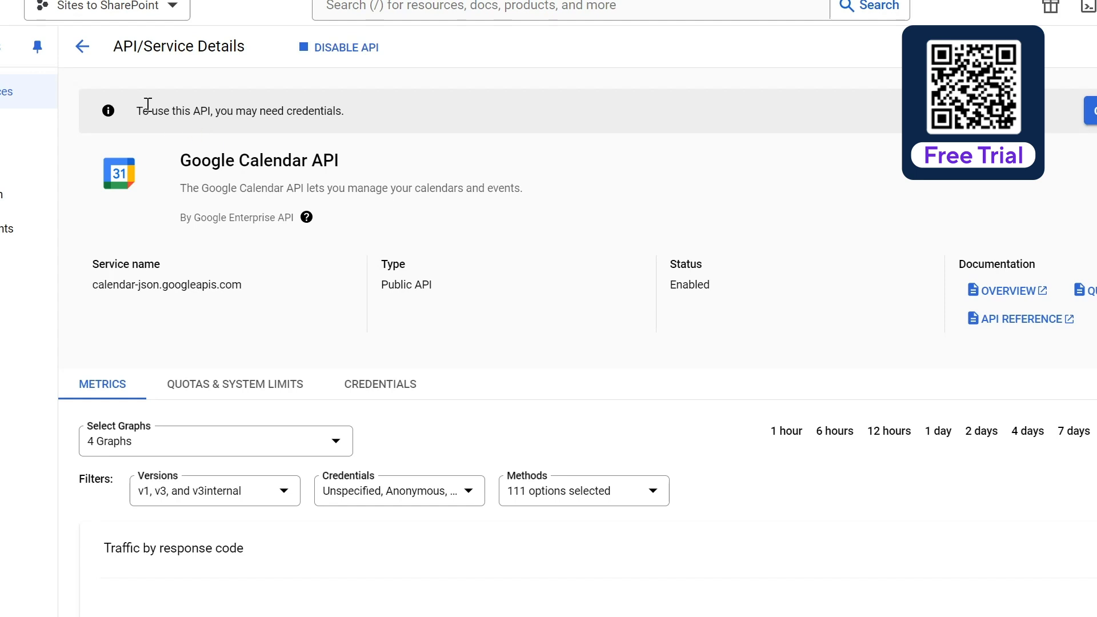
Step: Review the project's list of enabled APIs, and open the Admin SDK API from the API Library results
{"action": "left_click", "coordinate": [5, 91]}
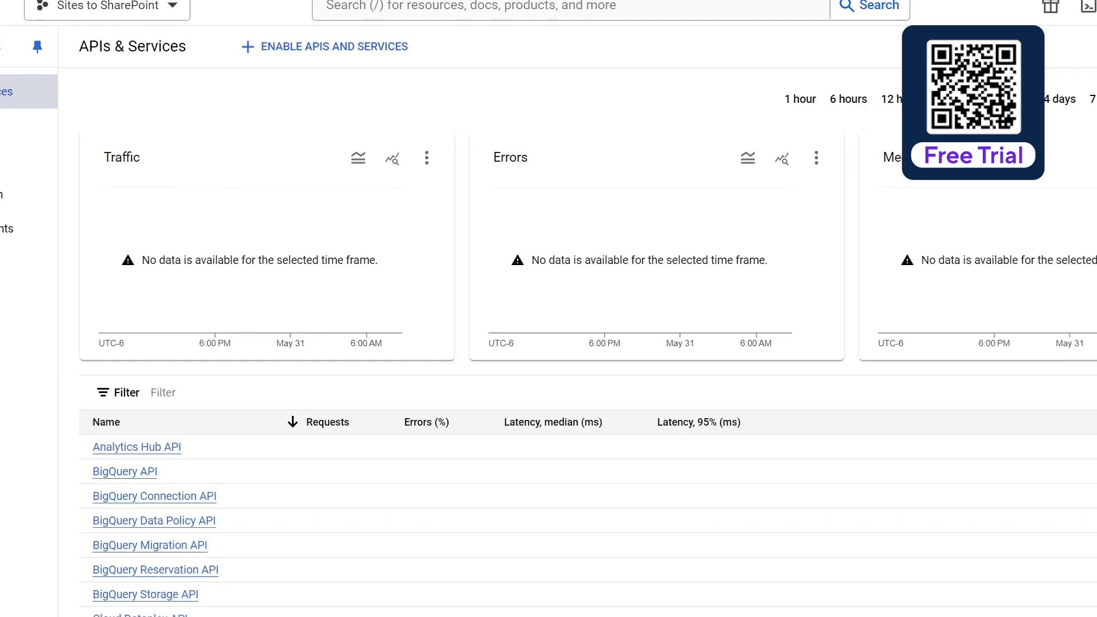
{"action": "scroll", "coordinate": [234, 556], "scroll_direction": "down", "scroll_amount": 5}
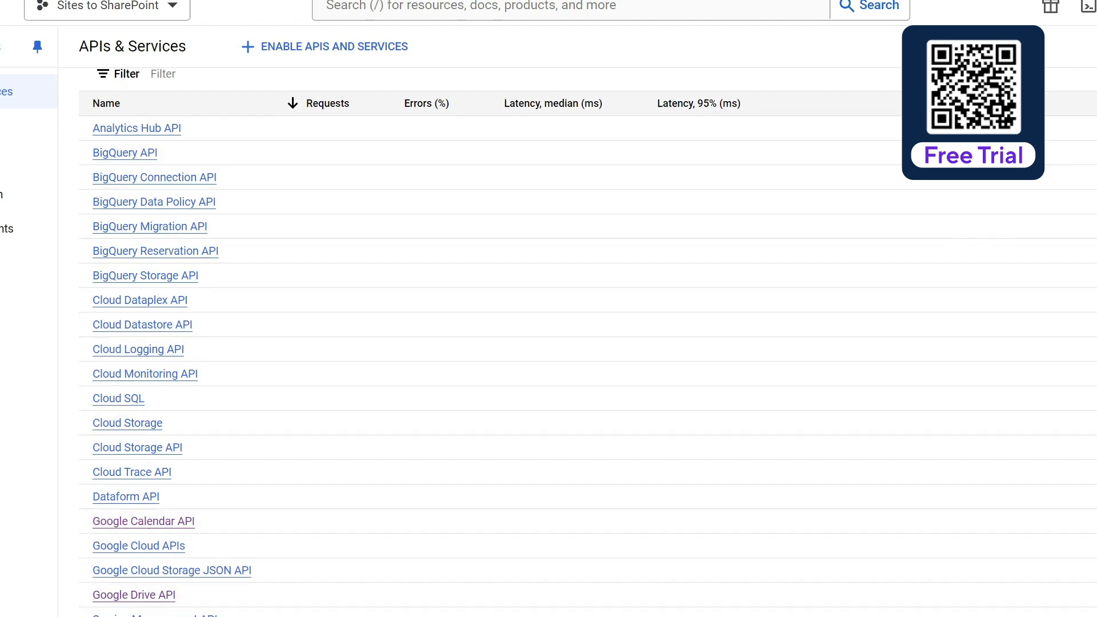
{"action": "scroll", "coordinate": [132, 513], "scroll_direction": "up", "scroll_amount": 2}
{"action": "scroll", "coordinate": [132, 513], "scroll_direction": "up", "scroll_amount": 2}
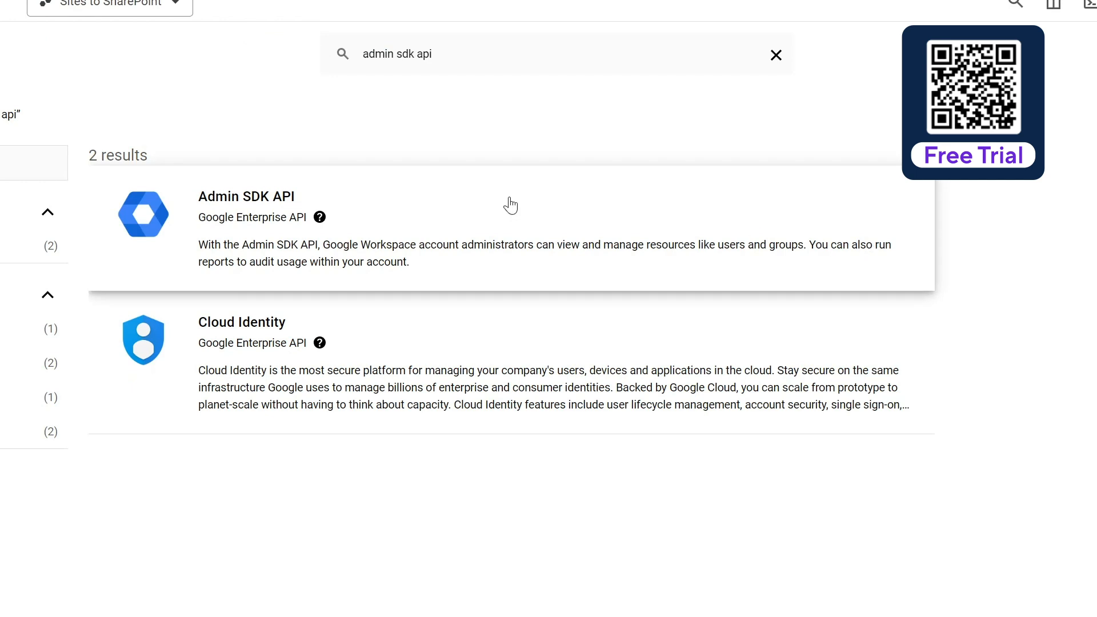
{"action": "left_click", "coordinate": [272, 204]}
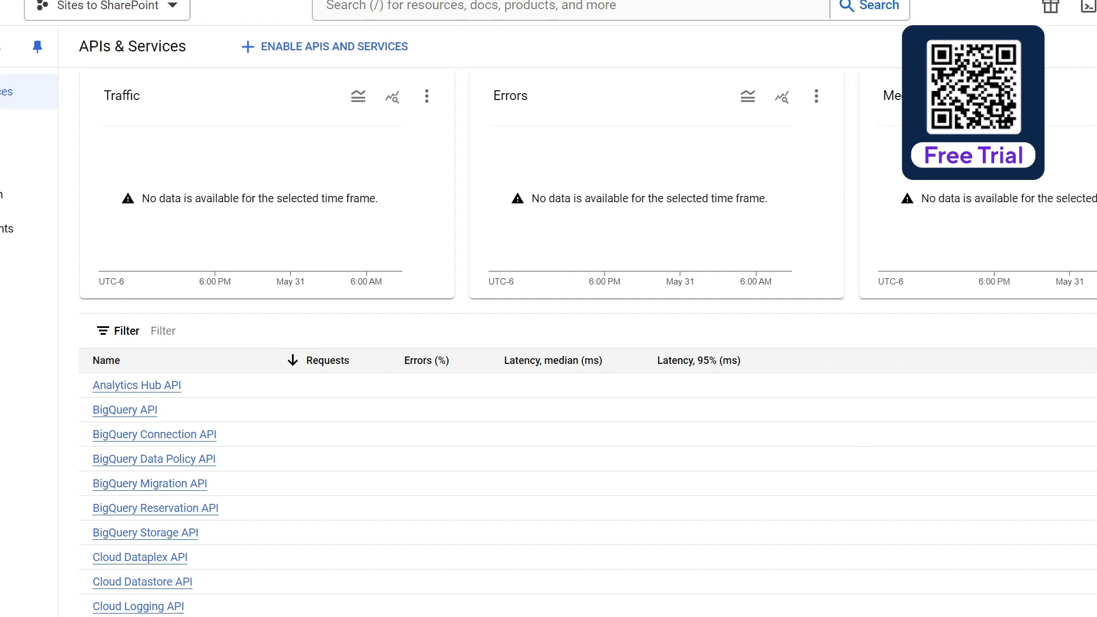
Step: Open the project's service accounts and create a new service account named SitesToSPO
{"action": "left_click", "coordinate": [0, 5]}
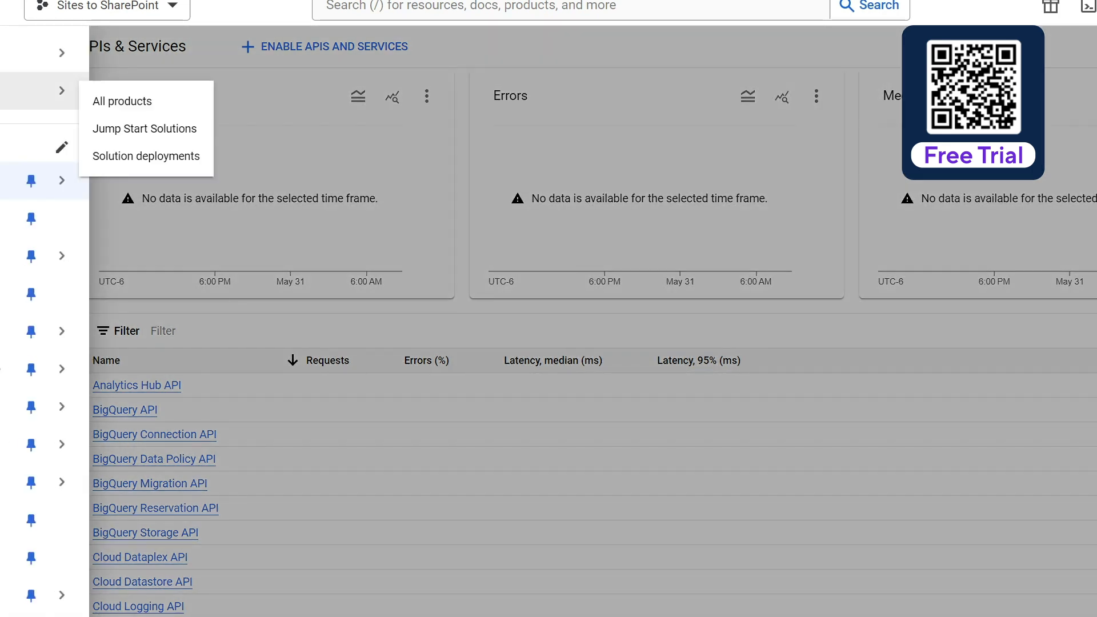
{"action": "mouse_move", "coordinate": [46, 255]}
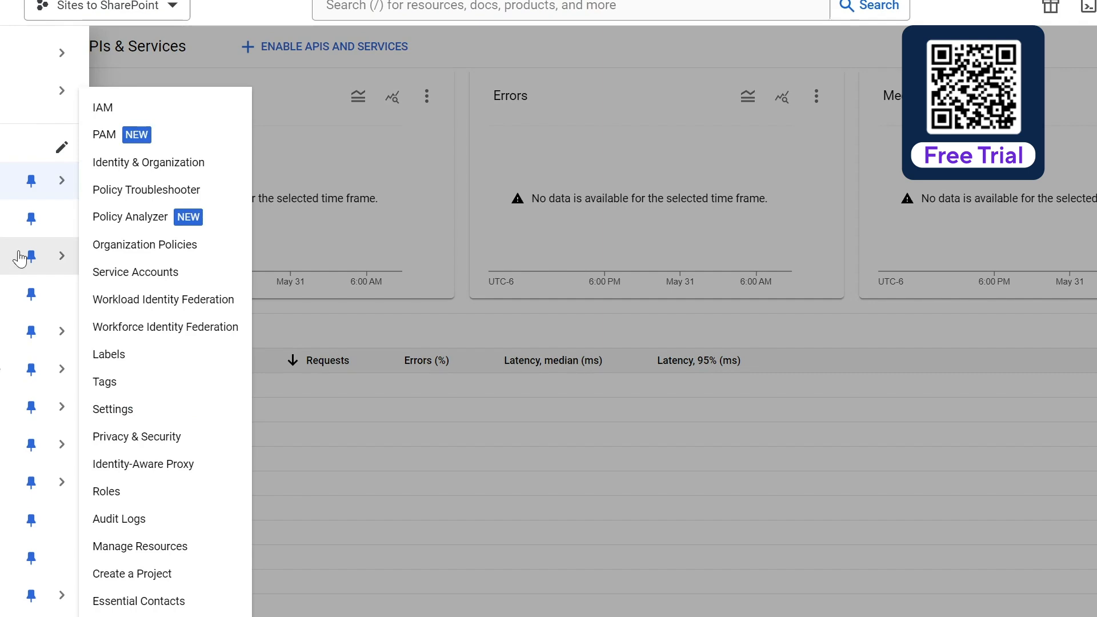
{"action": "left_click", "coordinate": [154, 271]}
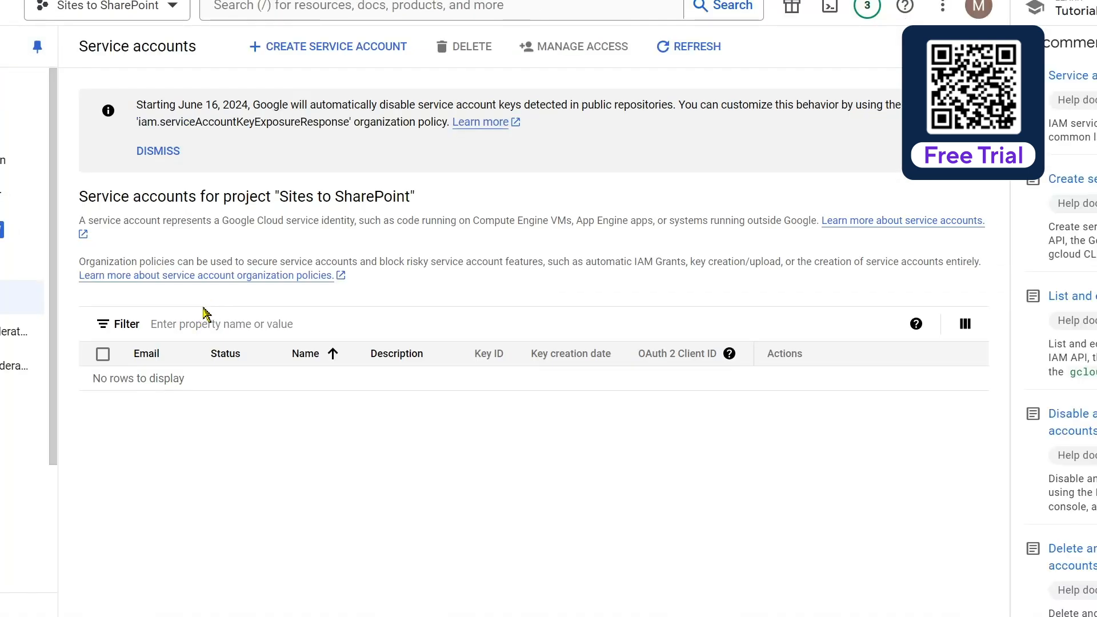
{"action": "left_click", "coordinate": [320, 51]}
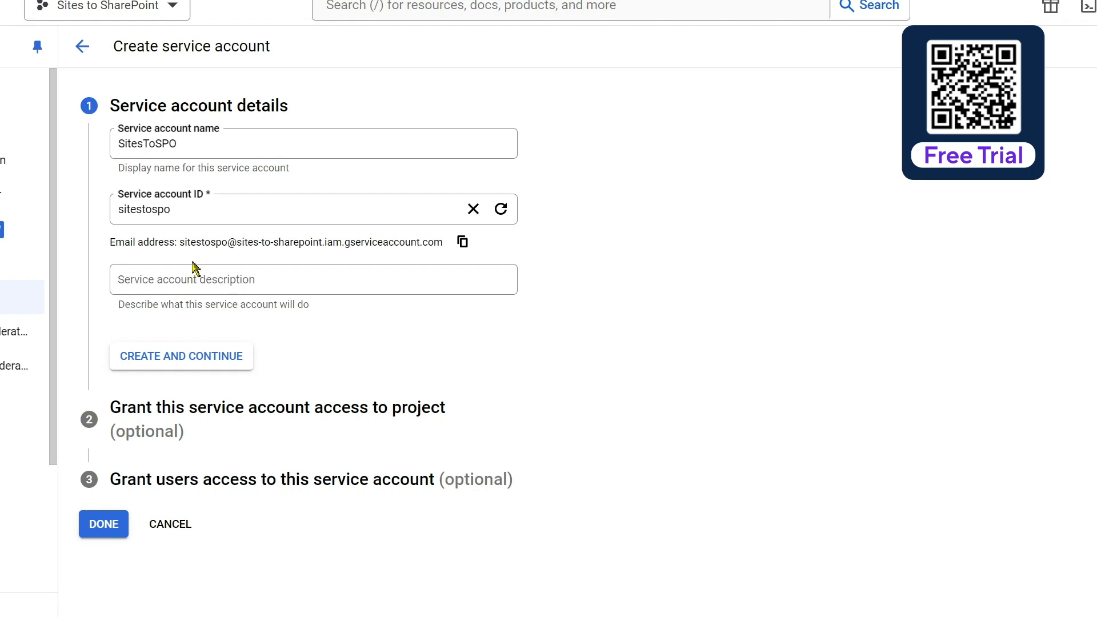
{"action": "left_click", "coordinate": [170, 353]}
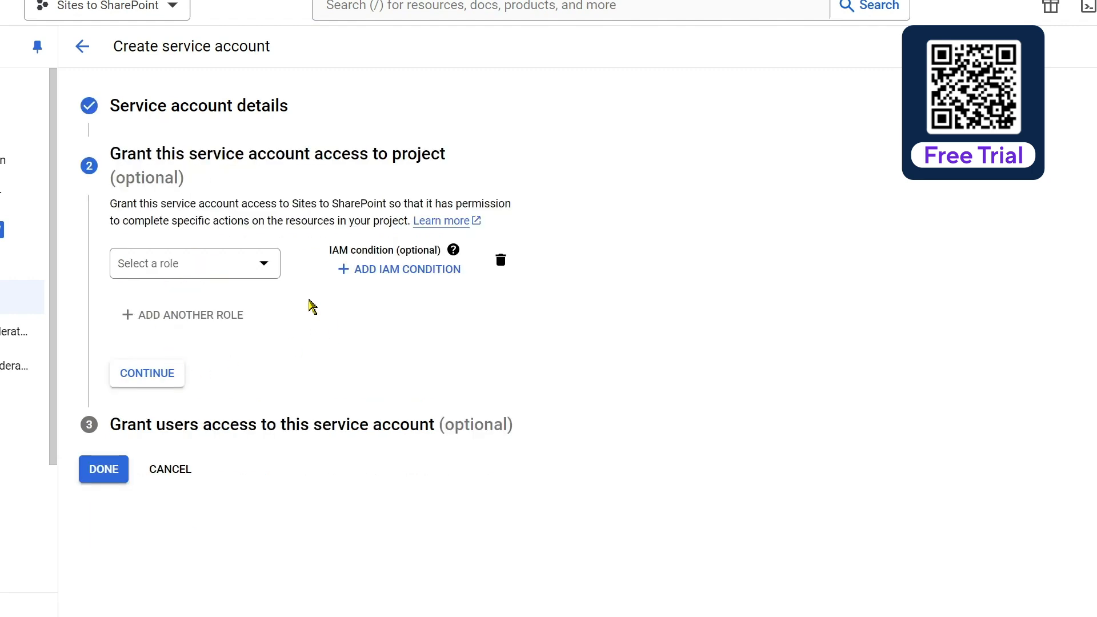
Step: Grant the SitesToSPO service account the Owner role on the project and finish without granting users access
{"action": "left_click", "coordinate": [264, 264]}
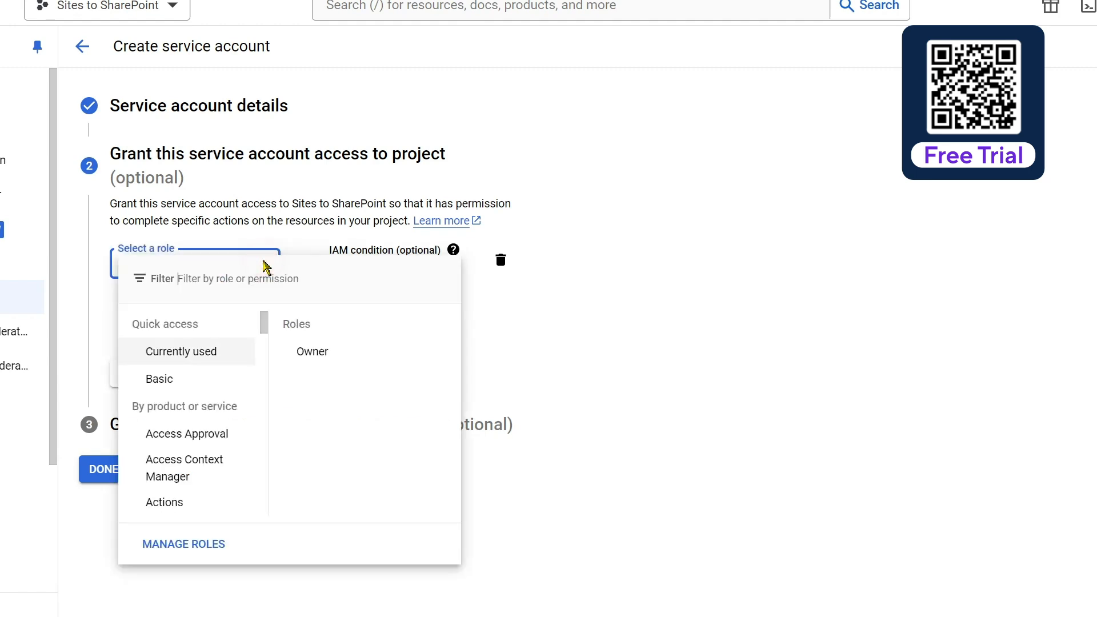
{"action": "left_click", "coordinate": [338, 355]}
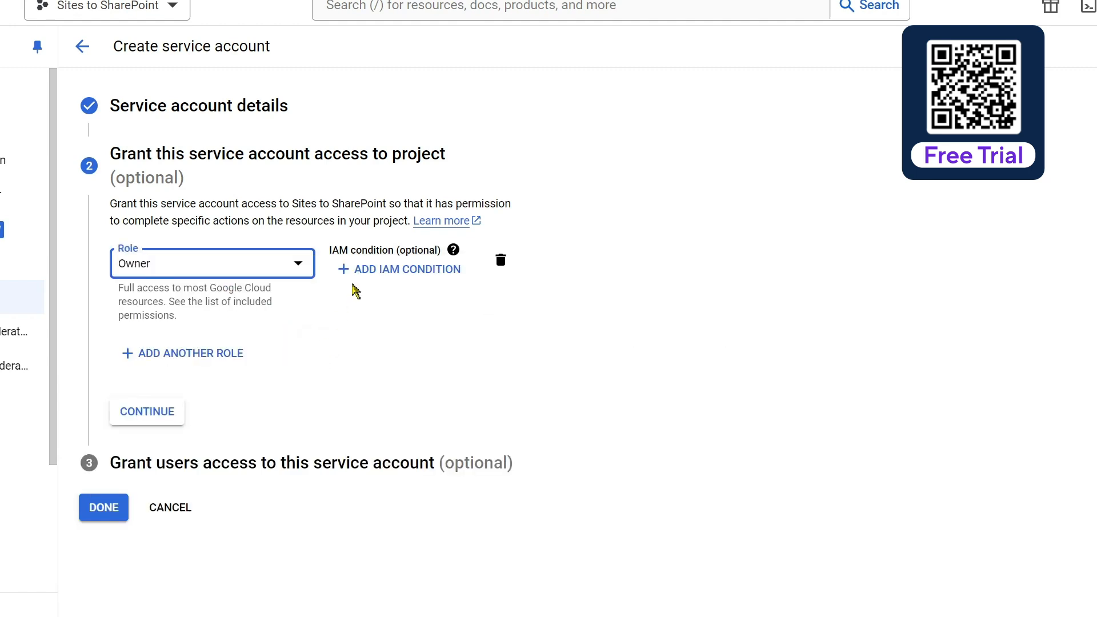
{"action": "left_click", "coordinate": [167, 419]}
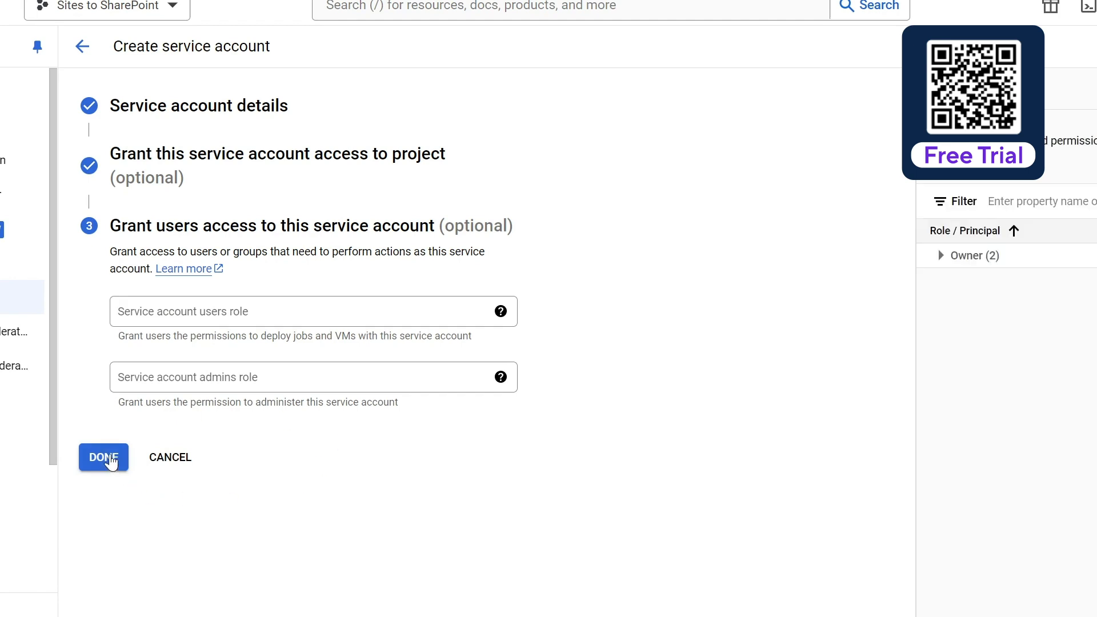
{"action": "left_click", "coordinate": [108, 461]}
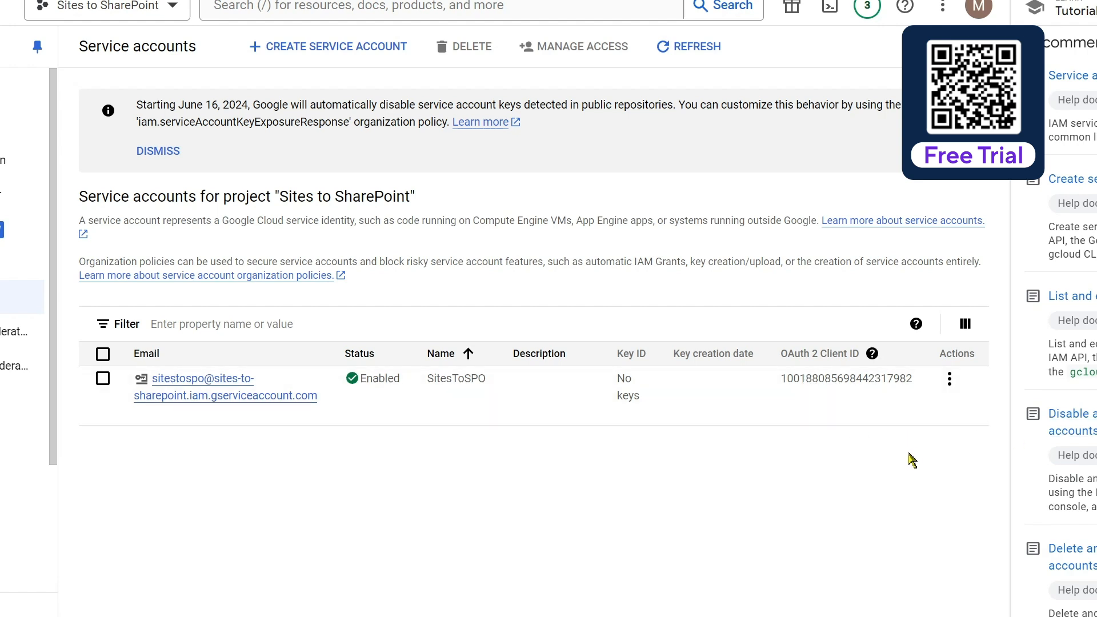
Step: Create and download a JSON private key for the SitesToSPO service account
{"action": "left_click", "coordinate": [950, 379]}
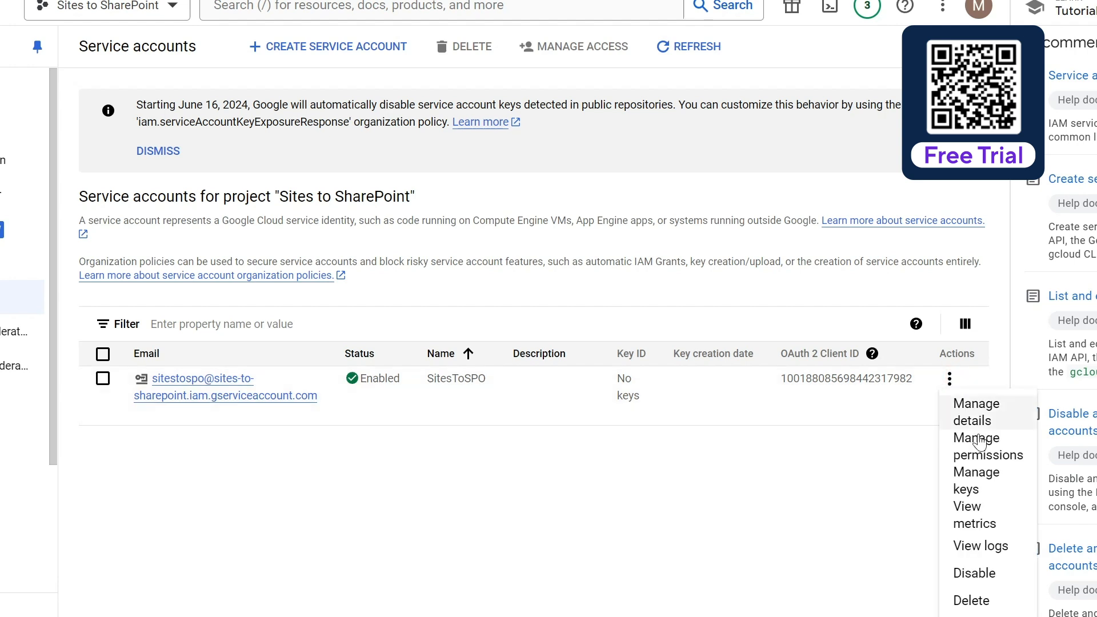
{"action": "left_click", "coordinate": [978, 480]}
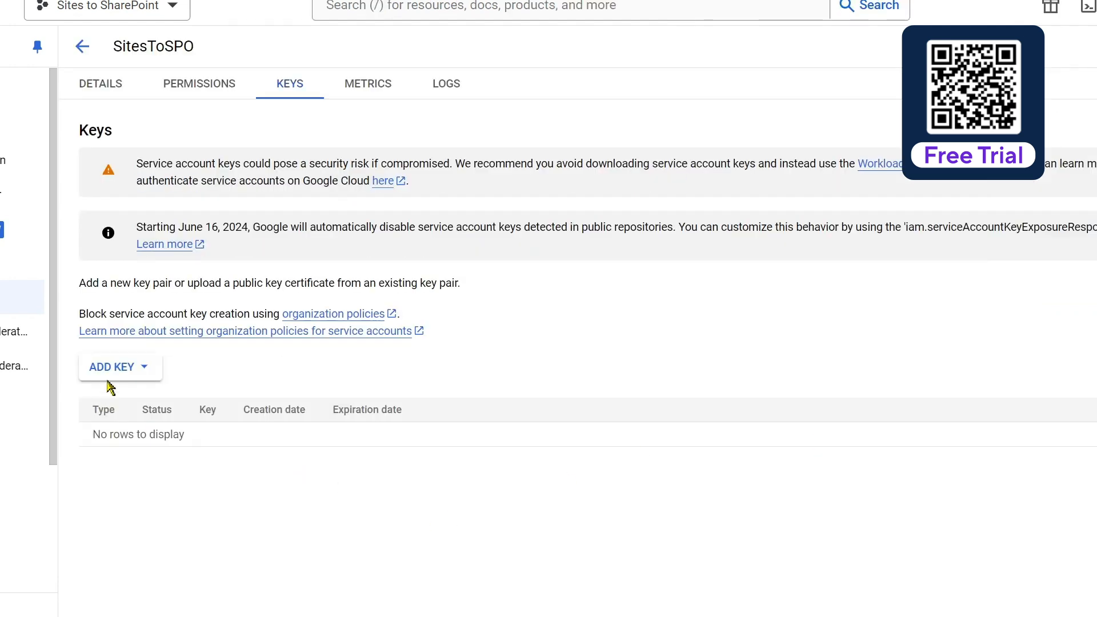
{"action": "left_click", "coordinate": [130, 367]}
{"action": "left_click", "coordinate": [133, 403]}
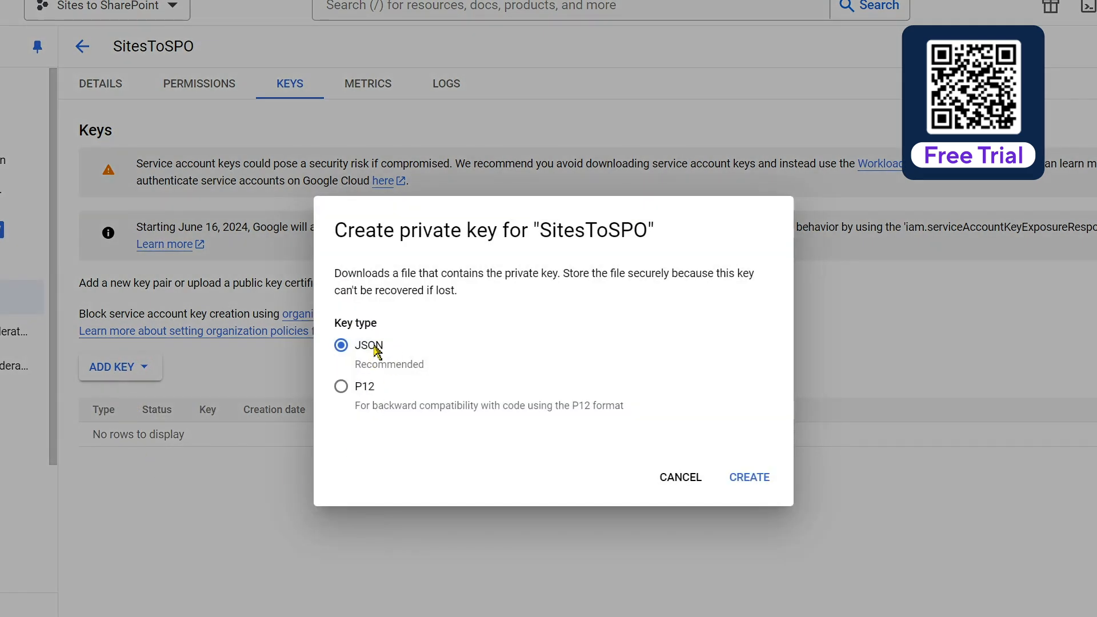
{"action": "left_click", "coordinate": [754, 478]}
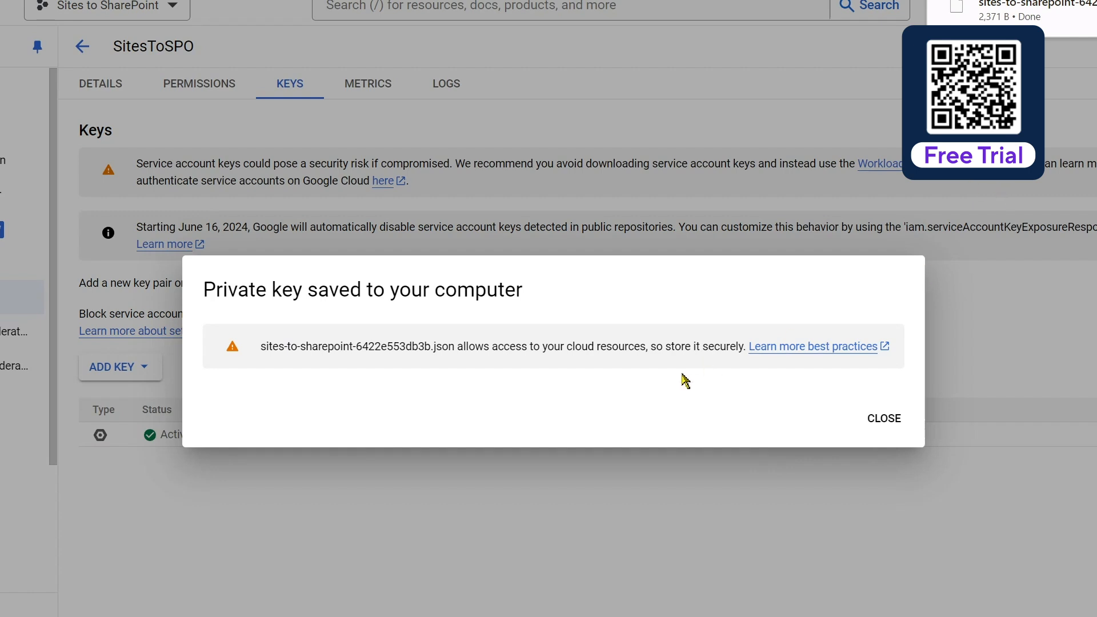
{"action": "left_click", "coordinate": [885, 419]}
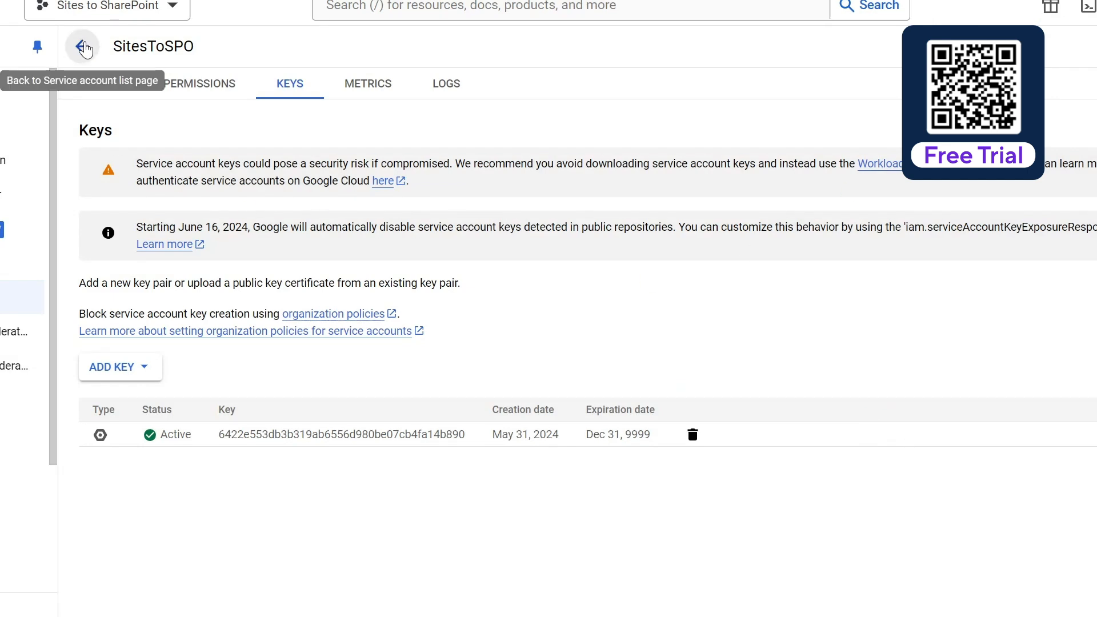
Step: Open the SitesToSPO service account's details and examine its Unique ID
{"action": "left_click", "coordinate": [83, 48]}
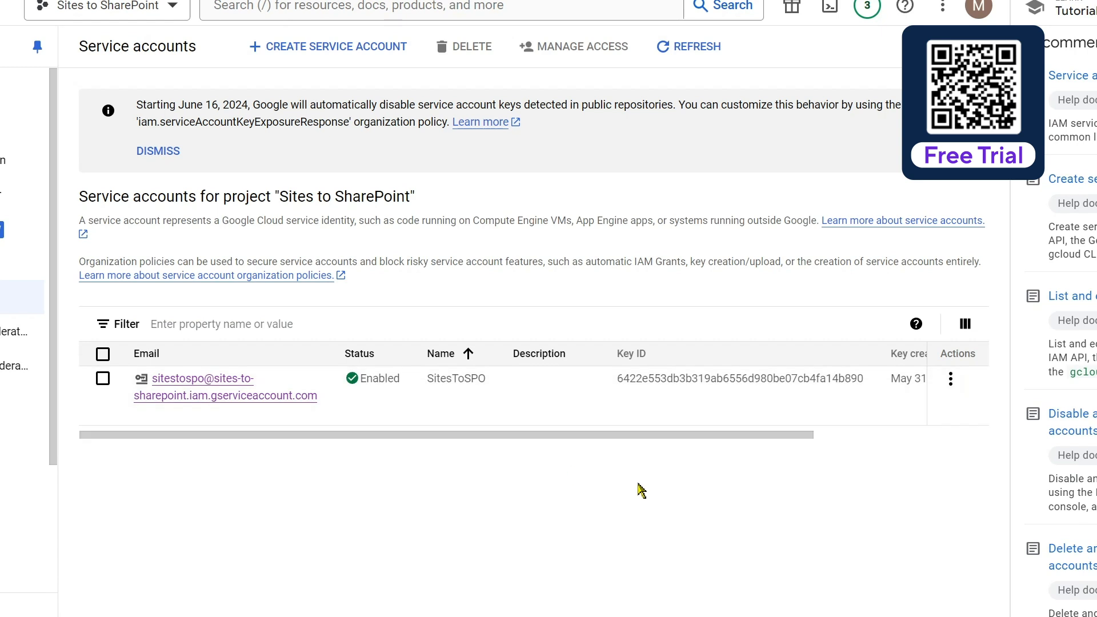
{"action": "left_click", "coordinate": [952, 381]}
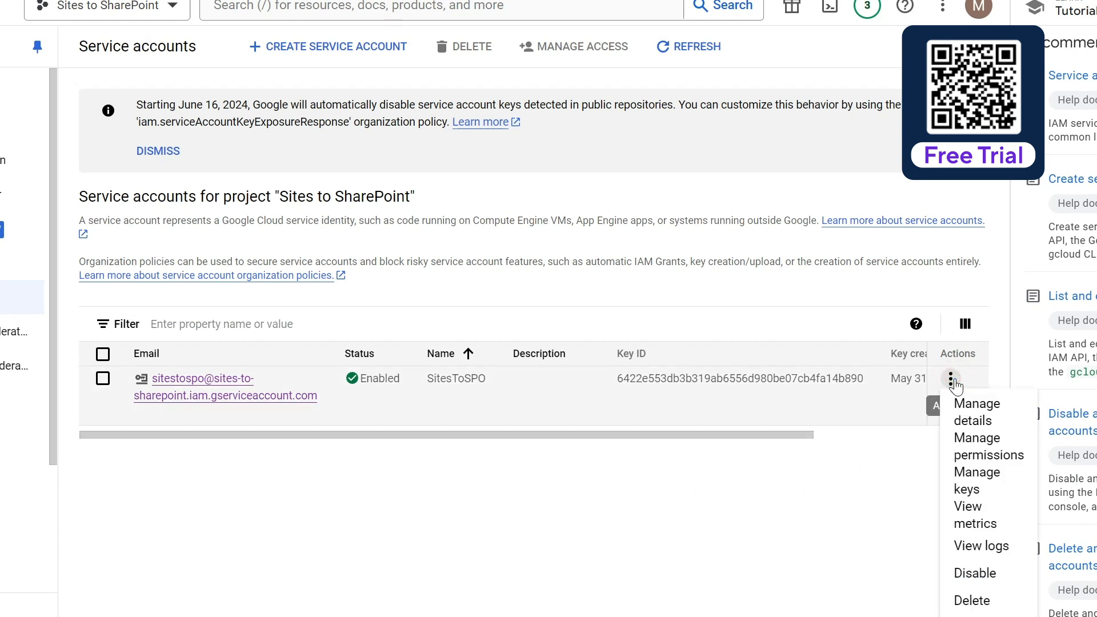
{"action": "left_click", "coordinate": [977, 412]}
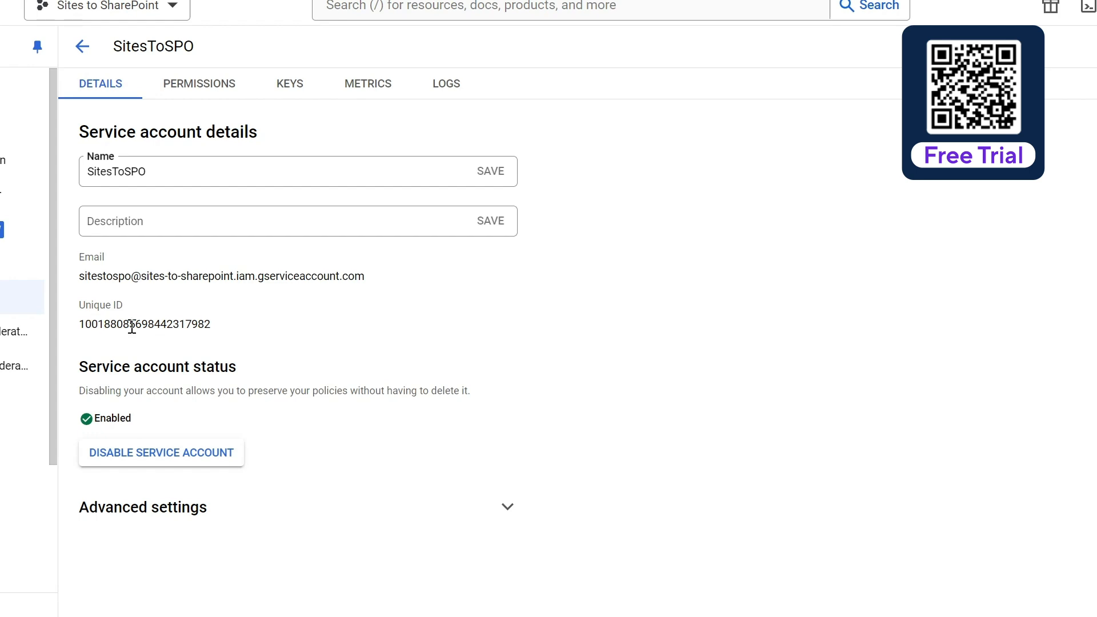
{"action": "left_click_drag", "start_coordinate": [215, 324], "coordinate": [80, 324]}
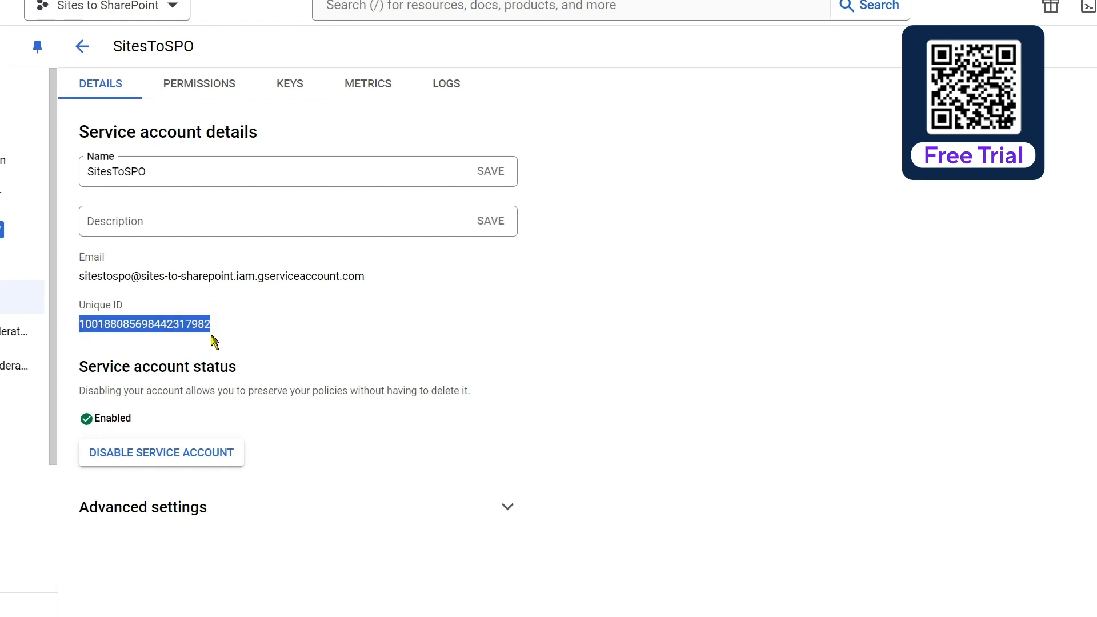
{"action": "left_click", "coordinate": [298, 329]}
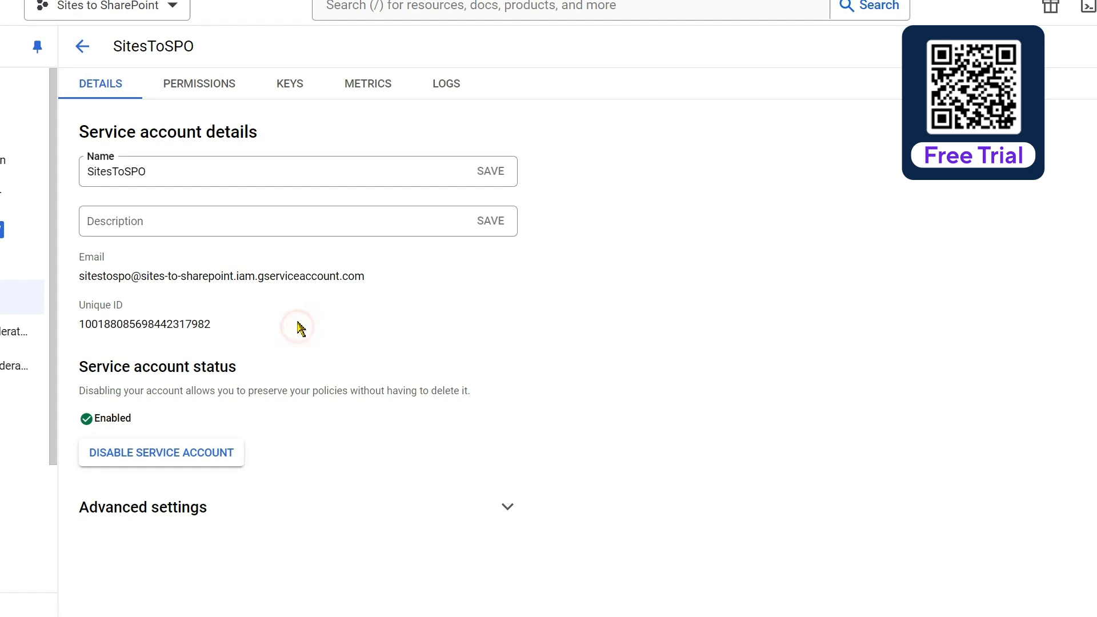
Step: Return to the project's service accounts list and copy the OAuth 2 Client ID of the SitesToSPO account
{"action": "left_click", "coordinate": [82, 46]}
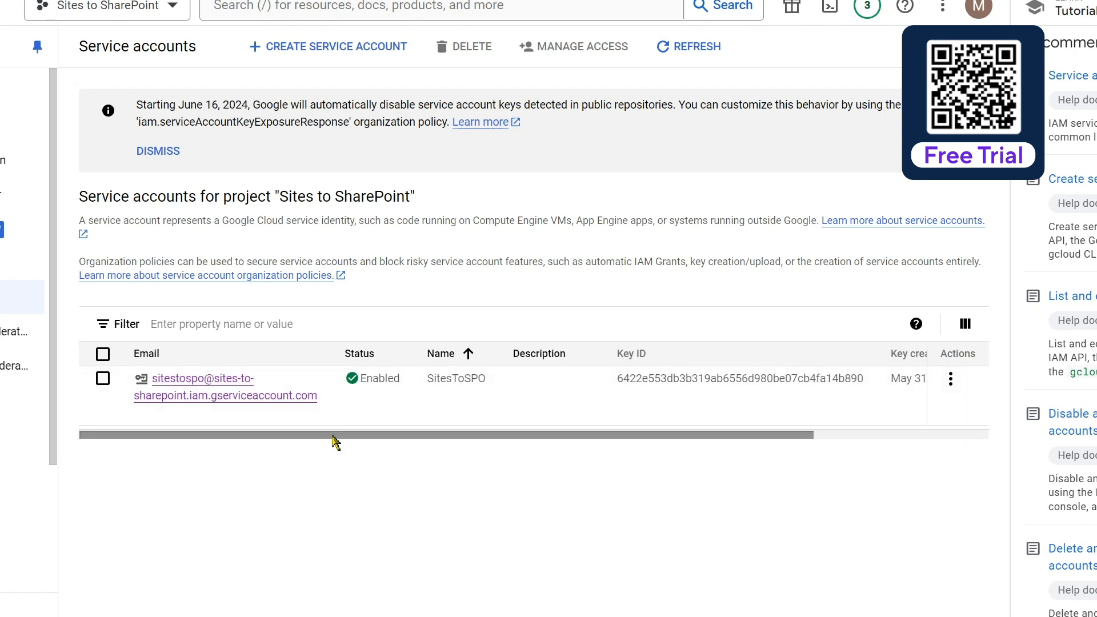
{"action": "left_click_drag", "start_coordinate": [334, 441], "coordinate": [634, 486]}
{"action": "mouse_move", "coordinate": [838, 389]}
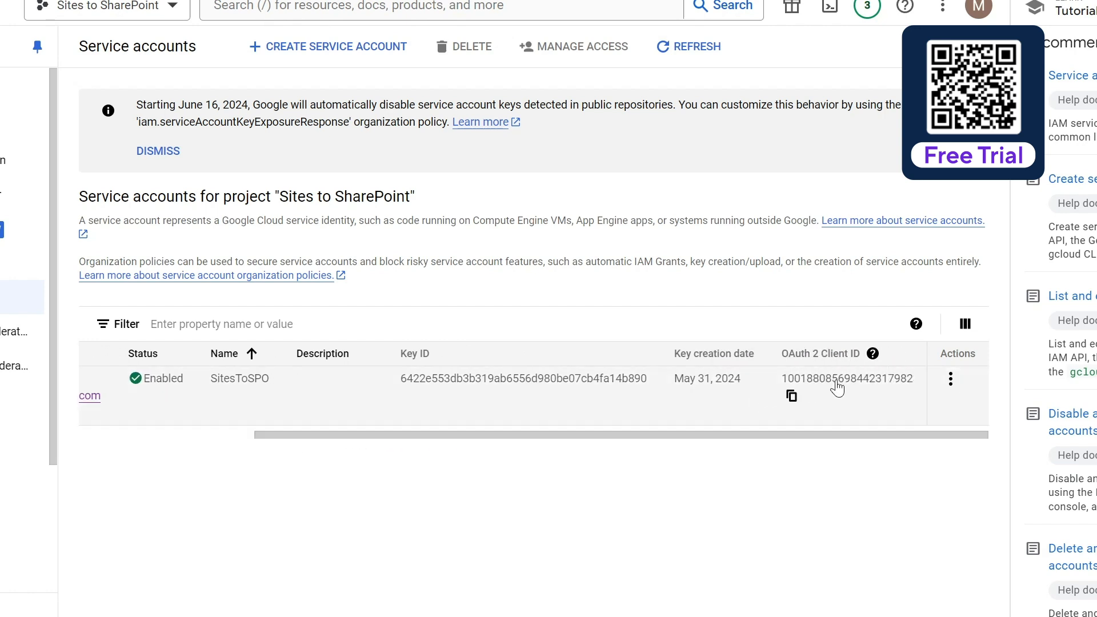
{"action": "left_click", "coordinate": [792, 397]}
{"action": "left_click", "coordinate": [792, 395]}
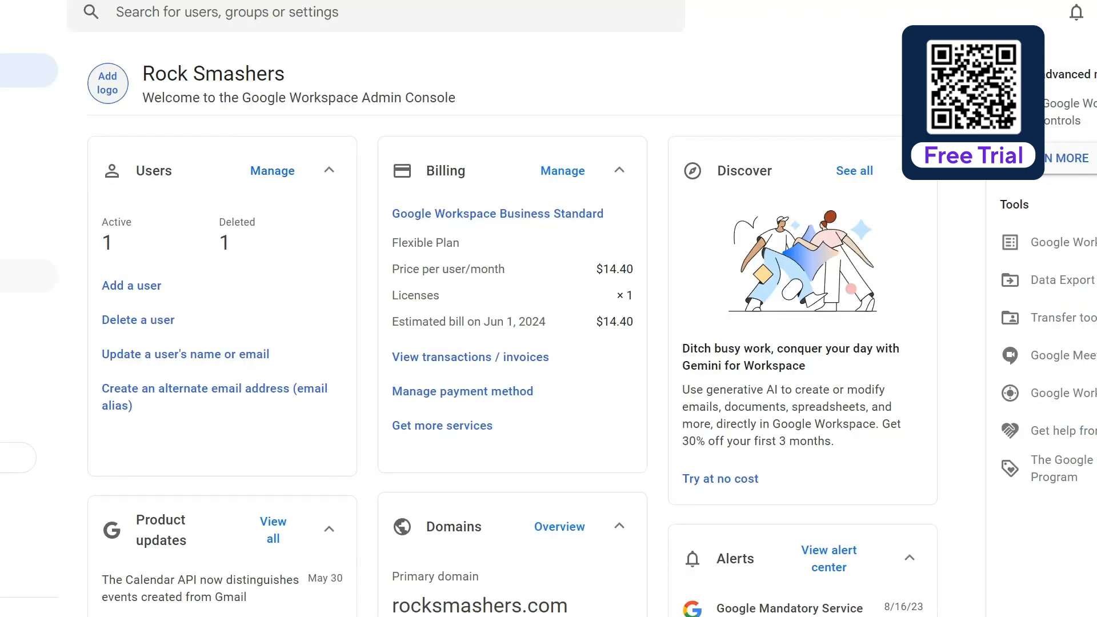
Step: Switch to the Google Workspace Admin console and open the domain-wide delegation management in the security API controls
{"action": "left_click", "coordinate": [7, 242]}
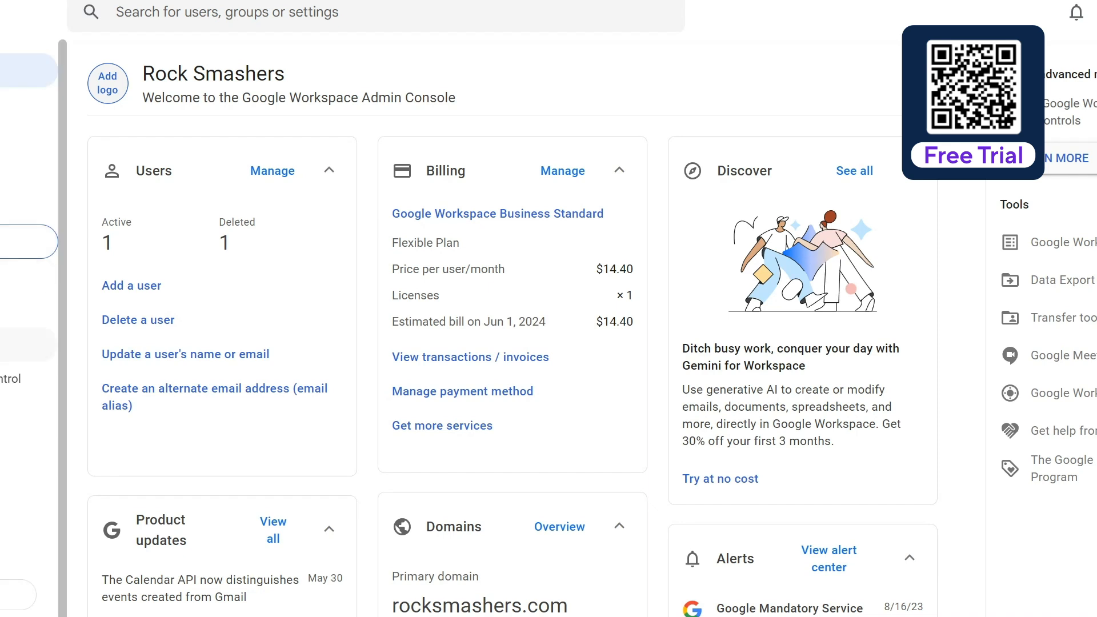
{"action": "left_click", "coordinate": [7, 379]}
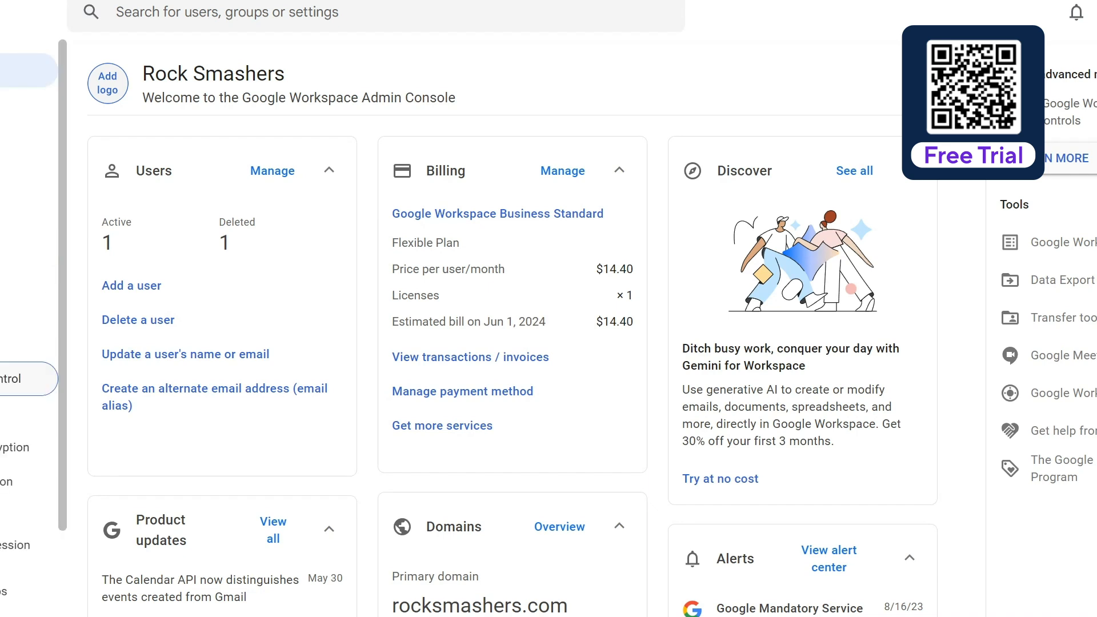
{"action": "left_click", "coordinate": [8, 414]}
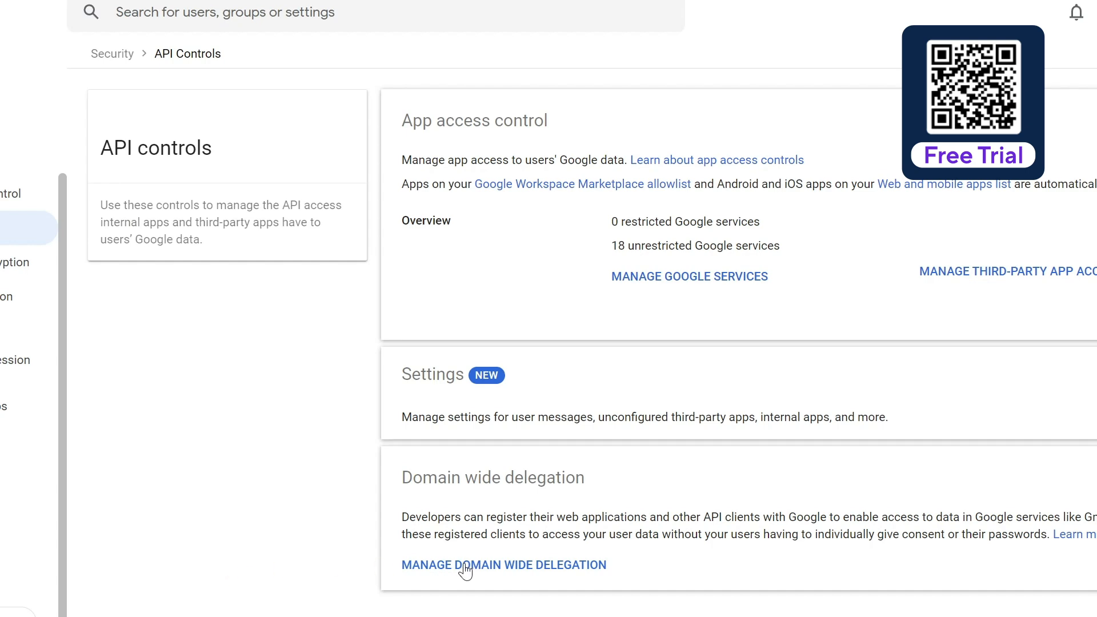
{"action": "left_click", "coordinate": [526, 566]}
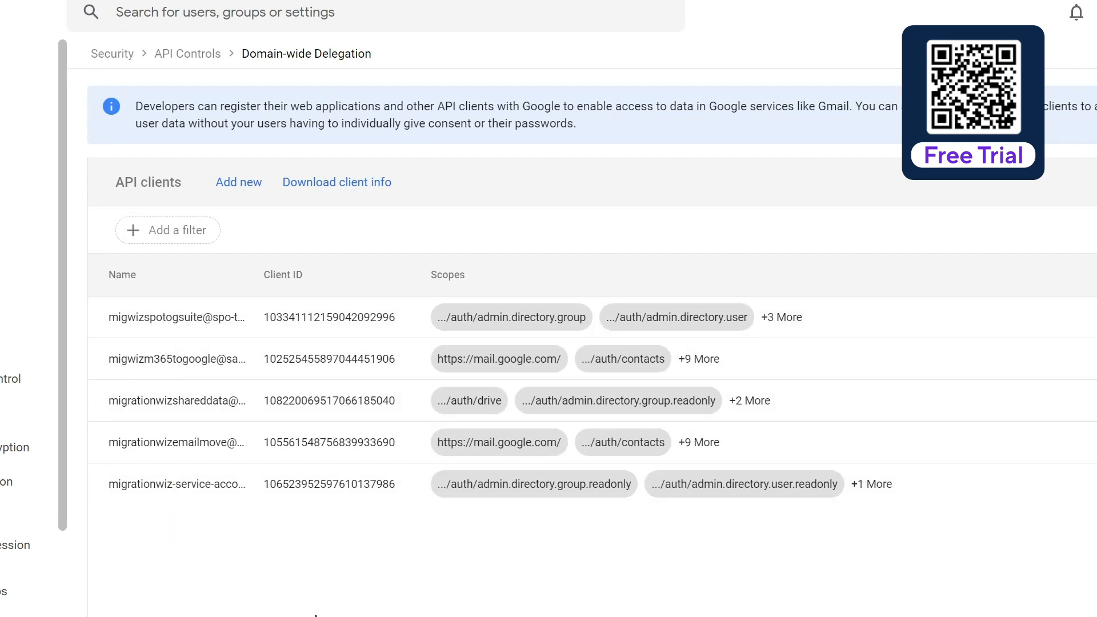
Step: Authorize a new API client with the copied client ID and the calendar.readonly, drive and two admin.directory scopes, and review its details
{"action": "left_click", "coordinate": [240, 188]}
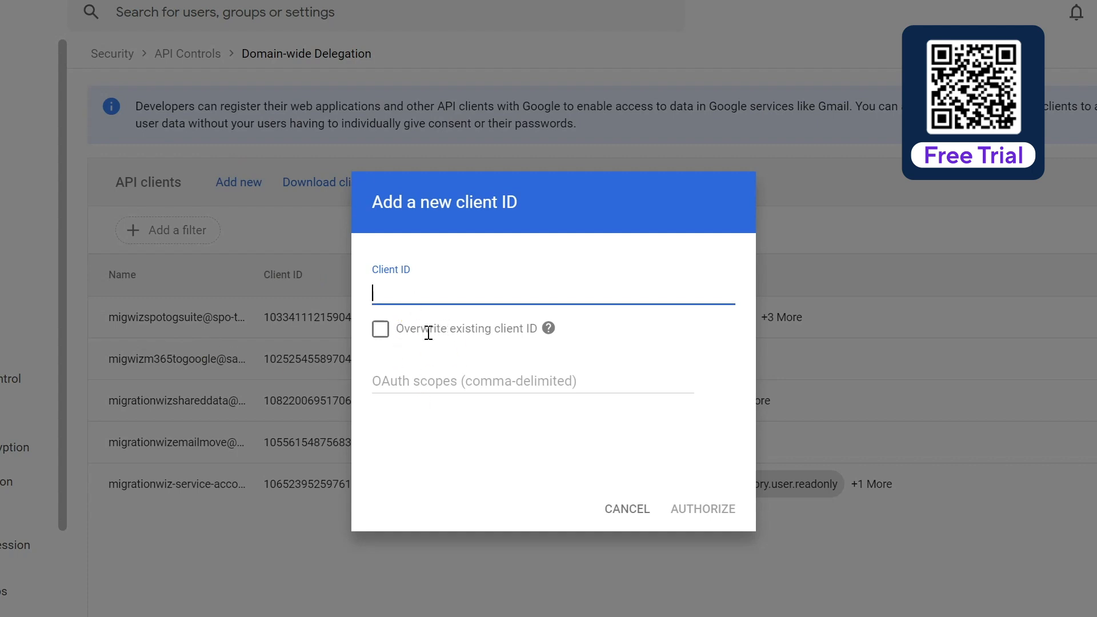
{"action": "key", "text": "ctrl+v"}
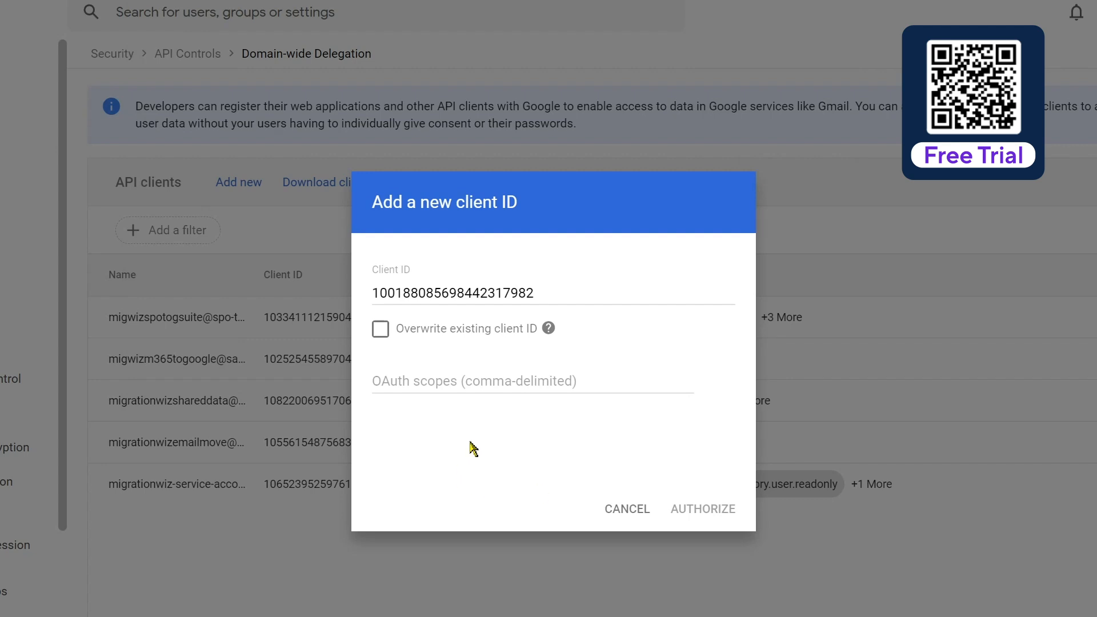
{"action": "left_click", "coordinate": [488, 379]}
{"action": "key", "text": "ctrl+v"}
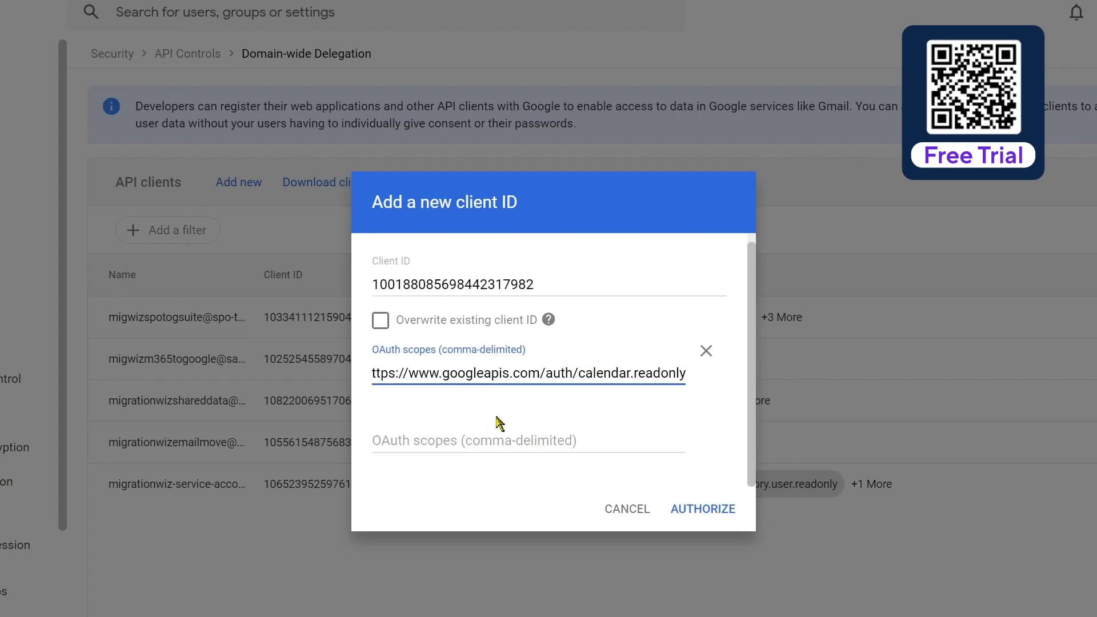
{"action": "left_click", "coordinate": [491, 441]}
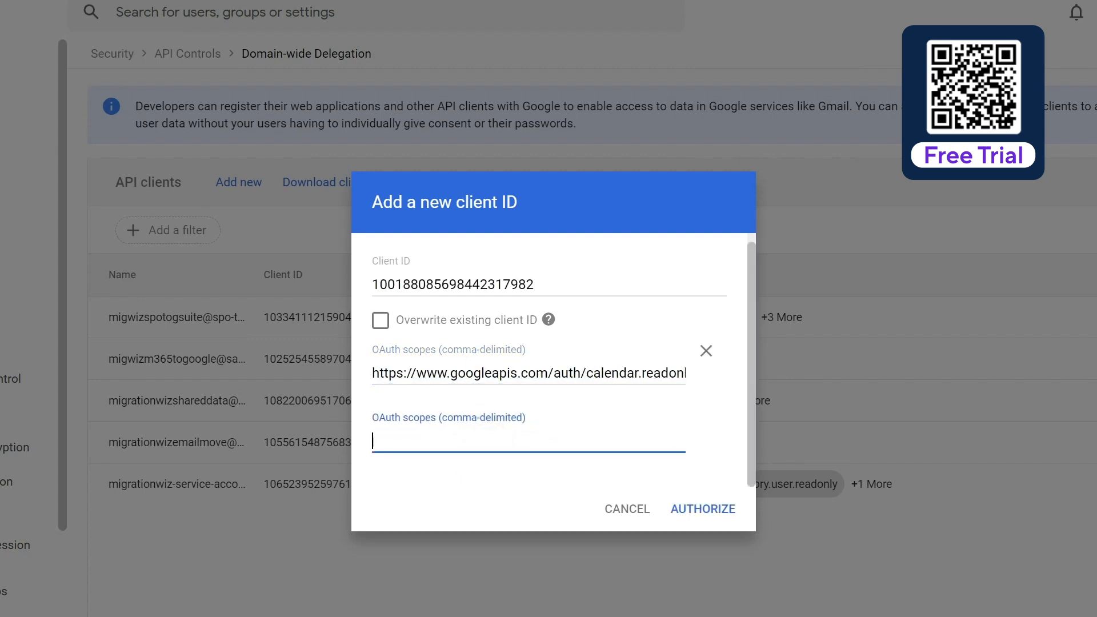
{"action": "key", "text": "ctrl+v"}
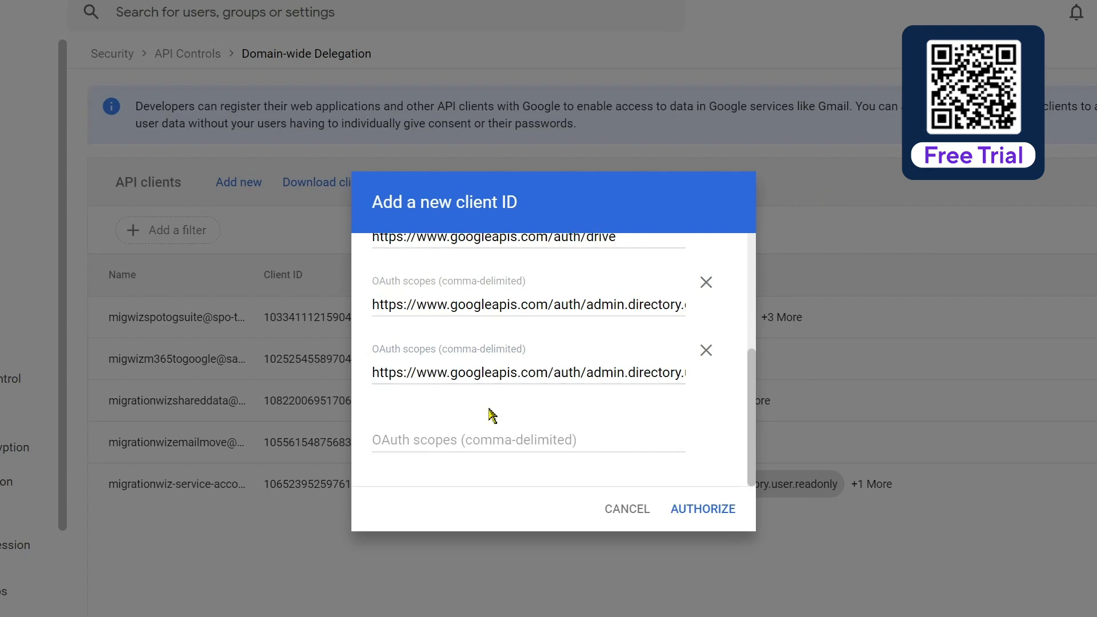
{"action": "left_click", "coordinate": [693, 517]}
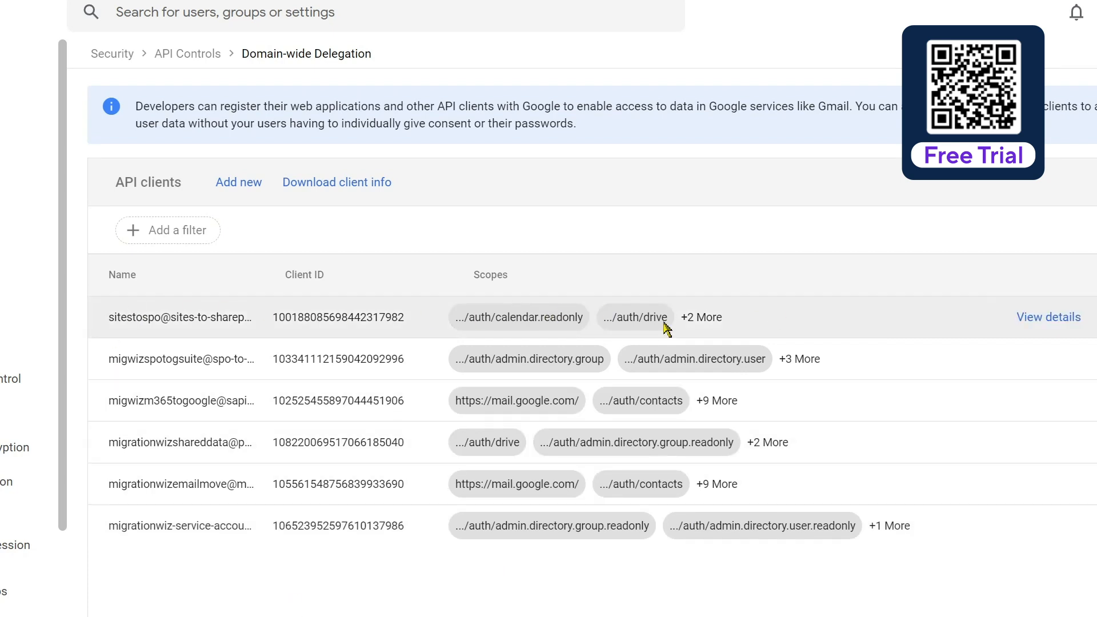
{"action": "left_click", "coordinate": [1064, 318]}
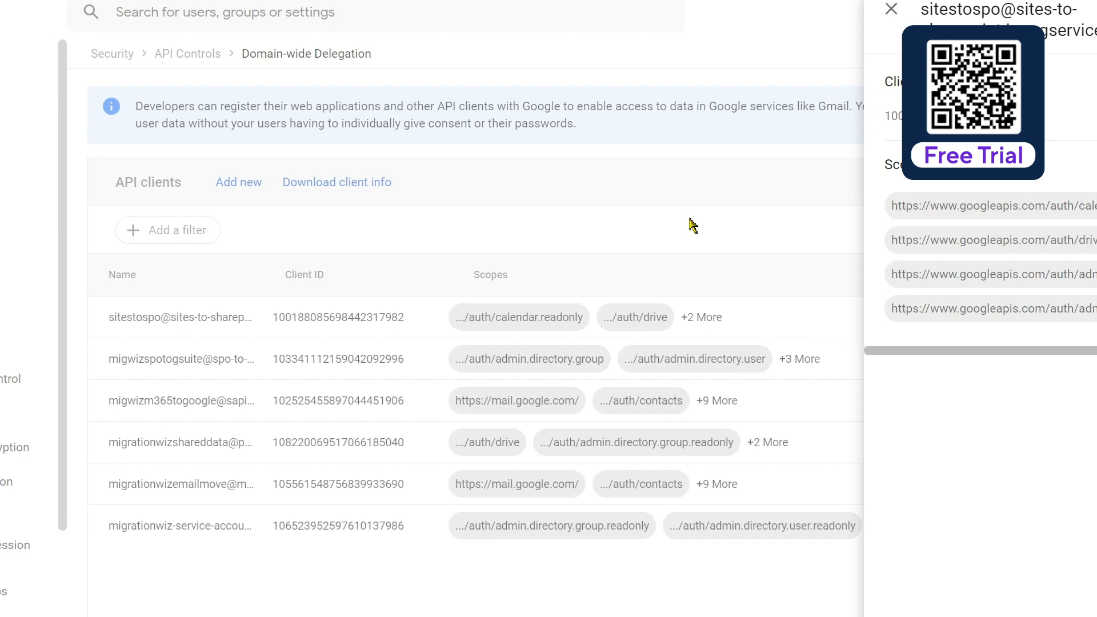
{"action": "left_click", "coordinate": [892, 9]}
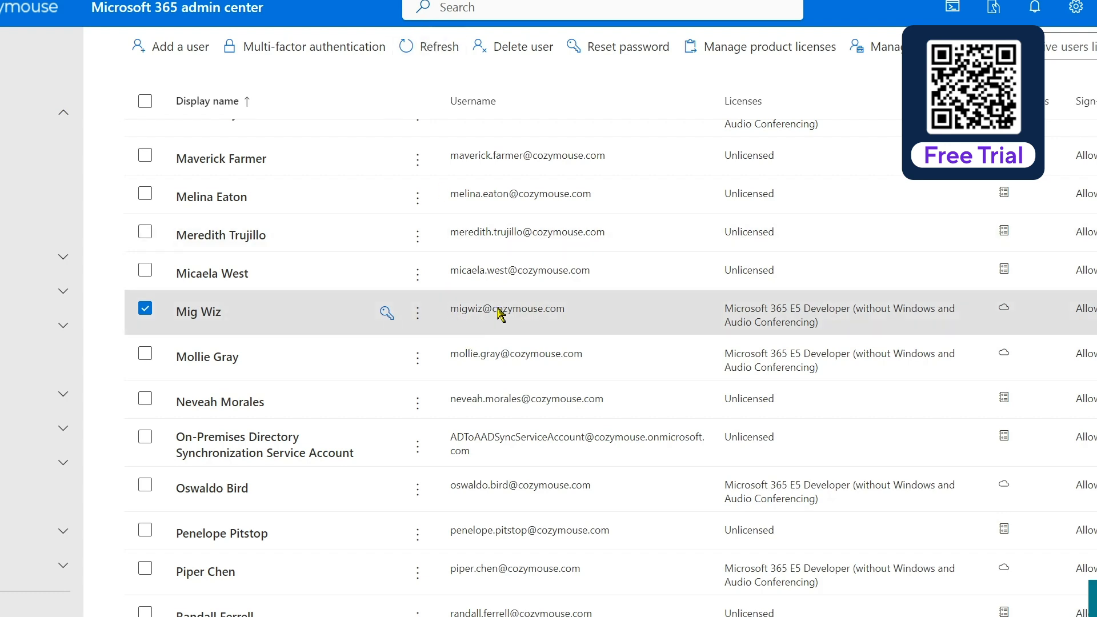
Step: In the Microsoft 365 admin center, add the SharePoint Administrator role to the Mig Wiz migration account and save it
{"action": "left_click", "coordinate": [196, 313]}
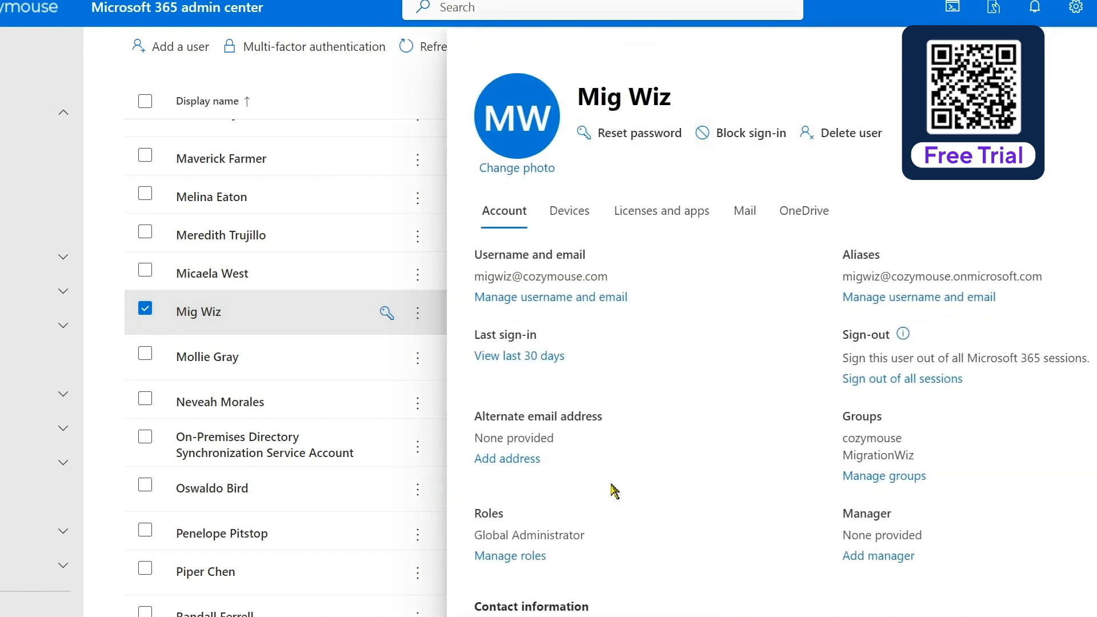
{"action": "scroll", "coordinate": [615, 491], "scroll_direction": "down", "scroll_amount": 2}
{"action": "left_click", "coordinate": [503, 432]}
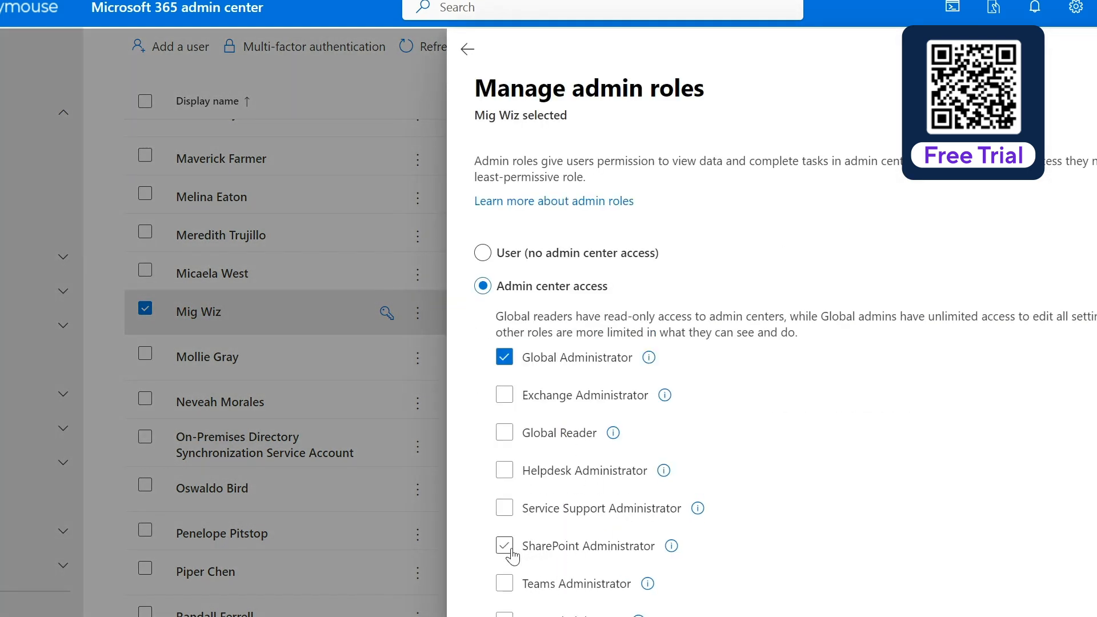
{"action": "left_click", "coordinate": [511, 551]}
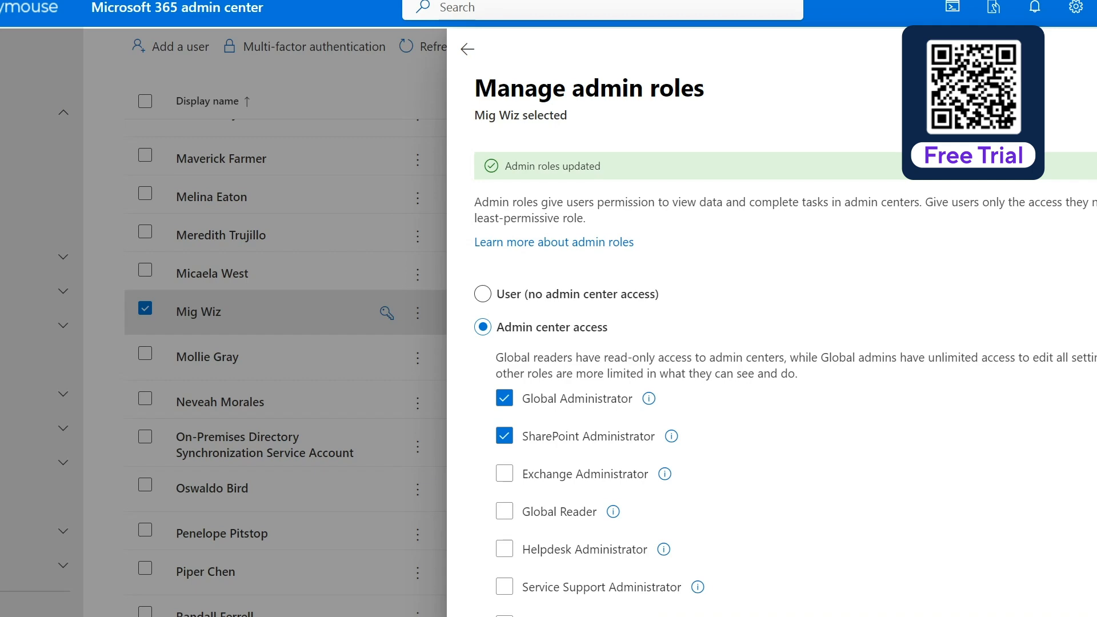
{"action": "key", "text": "Escape"}
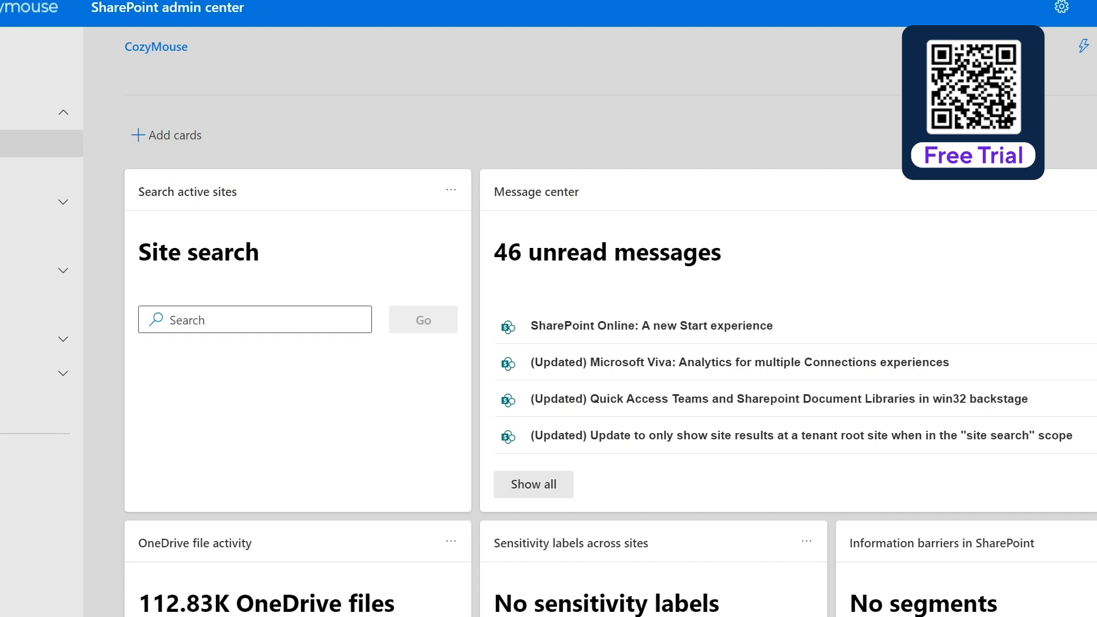
Step: In the SharePoint admin center, start creating a communication site from Active sites using Microsoft's Blank template
{"action": "left_click", "coordinate": [11, 155]}
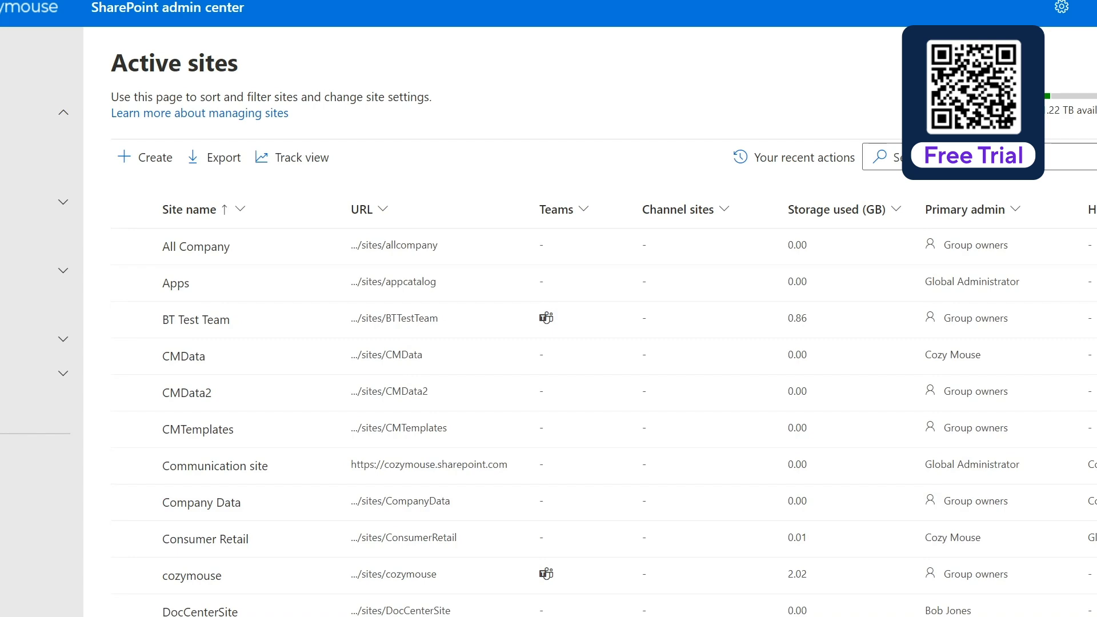
{"action": "left_click", "coordinate": [145, 165]}
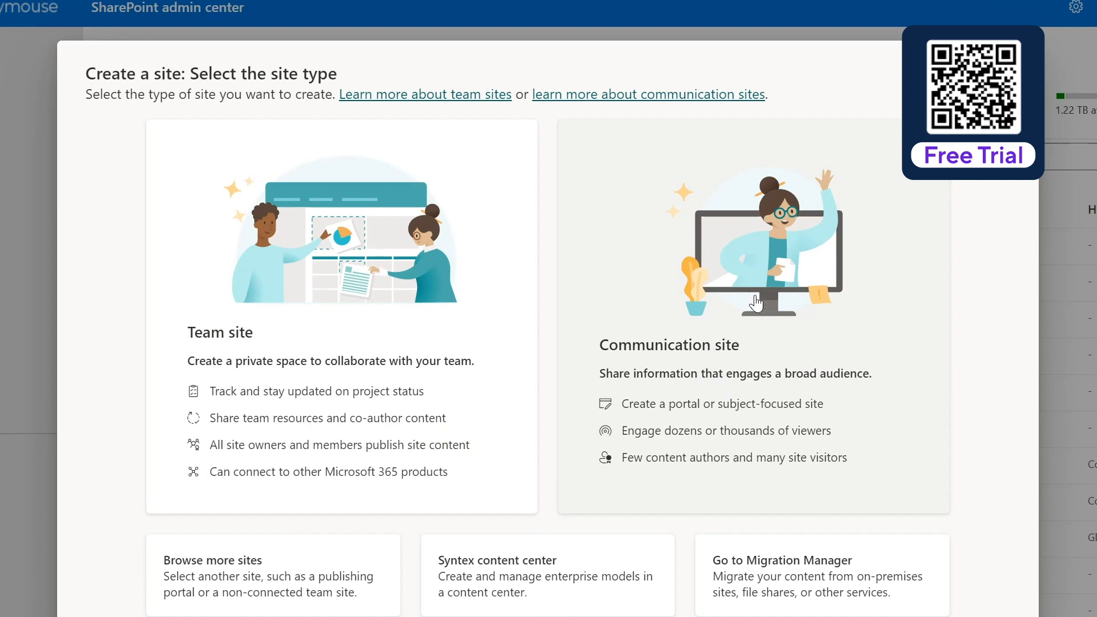
{"action": "left_click", "coordinate": [756, 289]}
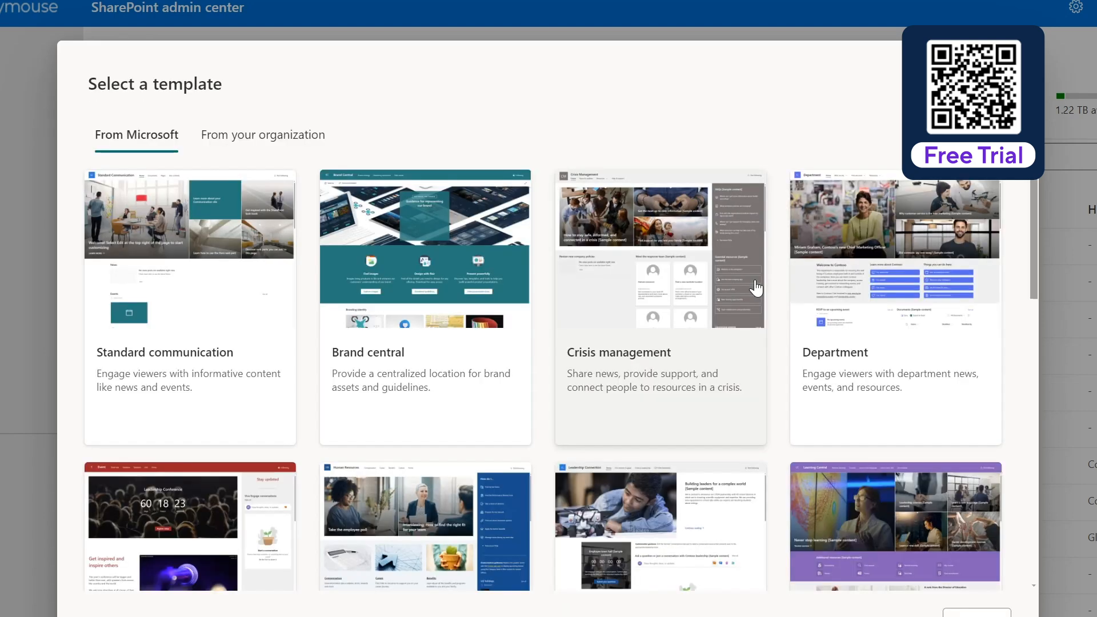
{"action": "scroll", "coordinate": [543, 373], "scroll_direction": "down", "scroll_amount": 7}
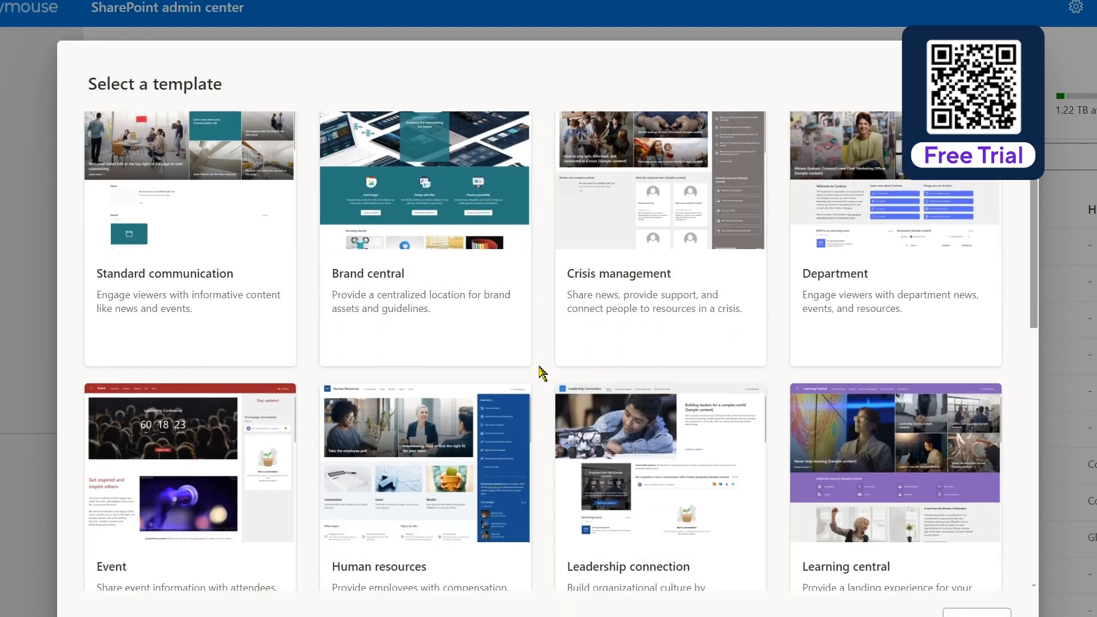
{"action": "scroll", "coordinate": [543, 373], "scroll_direction": "down", "scroll_amount": 5}
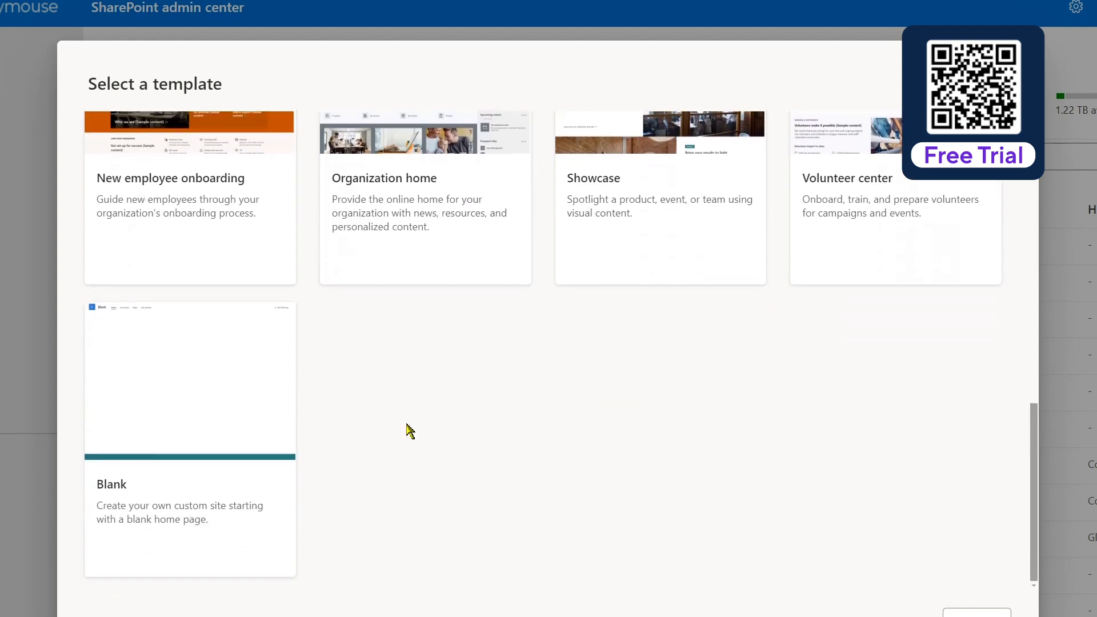
{"action": "left_click", "coordinate": [182, 391]}
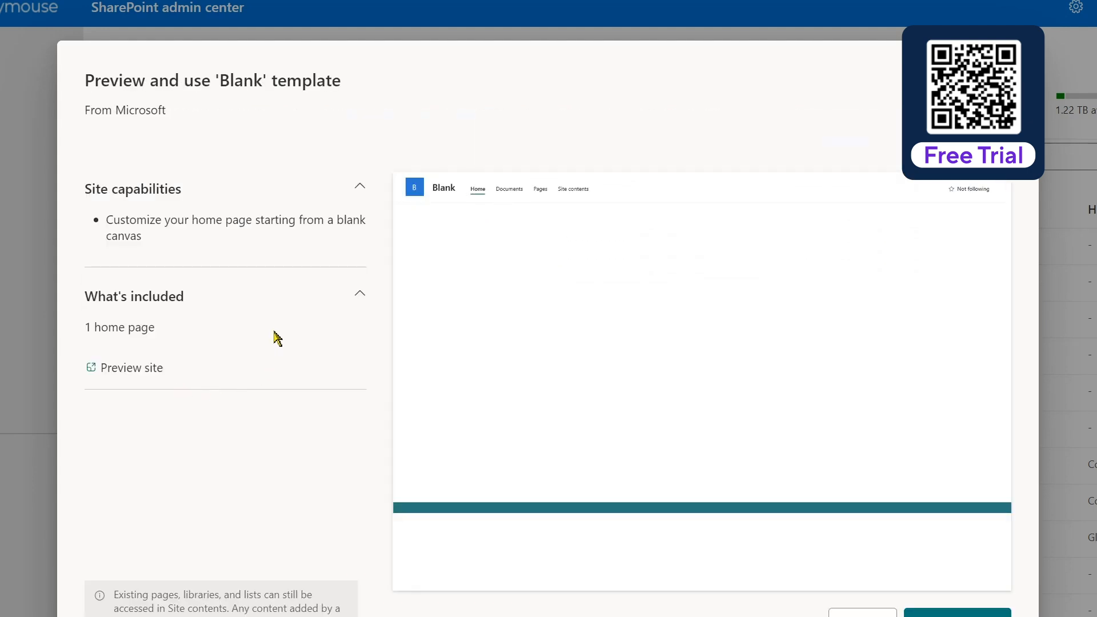
{"action": "left_click", "coordinate": [958, 613]}
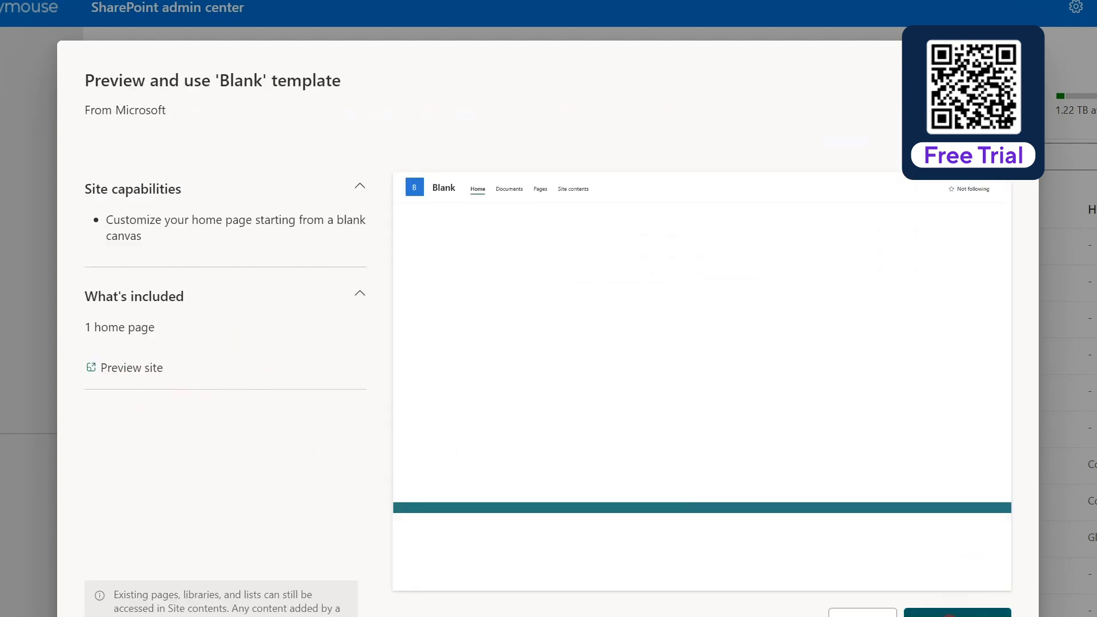
Step: Name the new site HelpCenter, assign the Mig Wiz migration account as site owner, and continue to the language options
{"action": "left_click", "coordinate": [686, 364]}
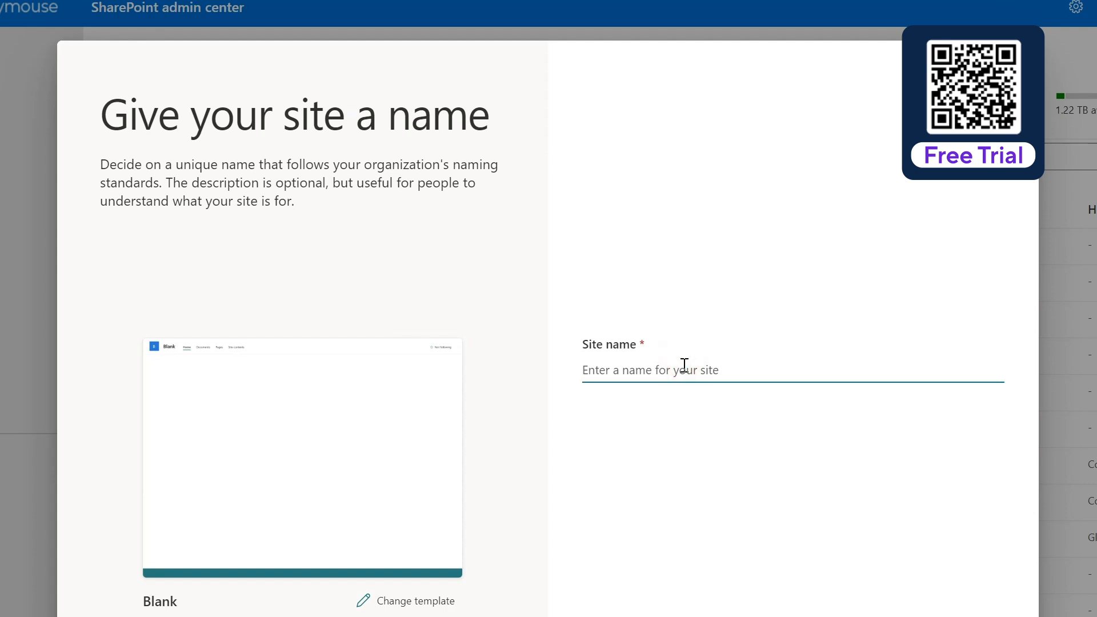
{"action": "type", "text": "HelpC"}
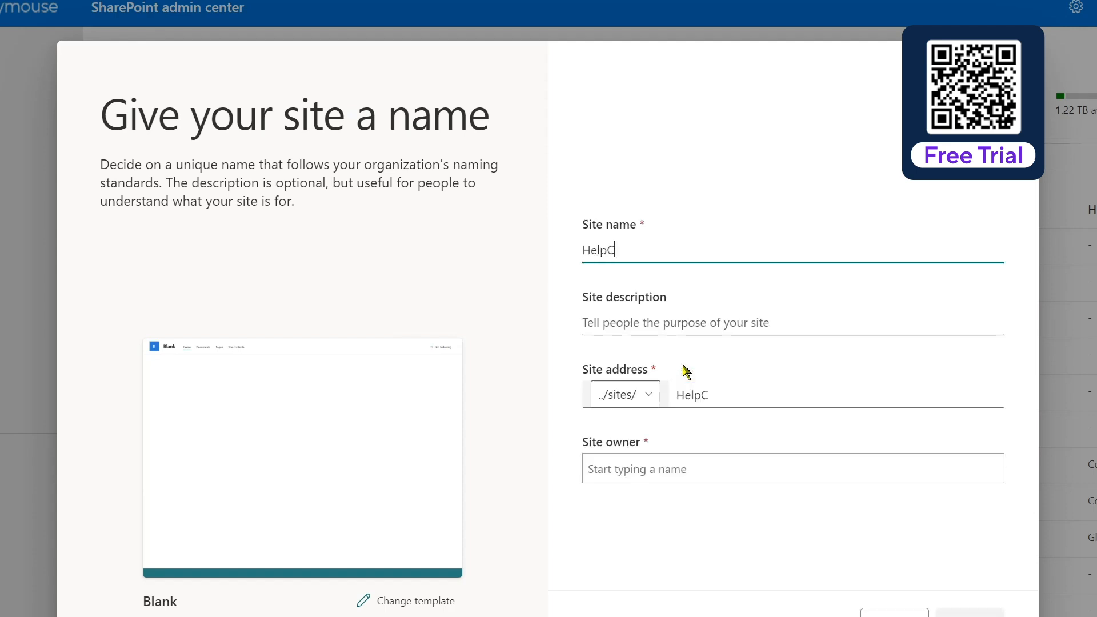
{"action": "type", "text": "ente"}
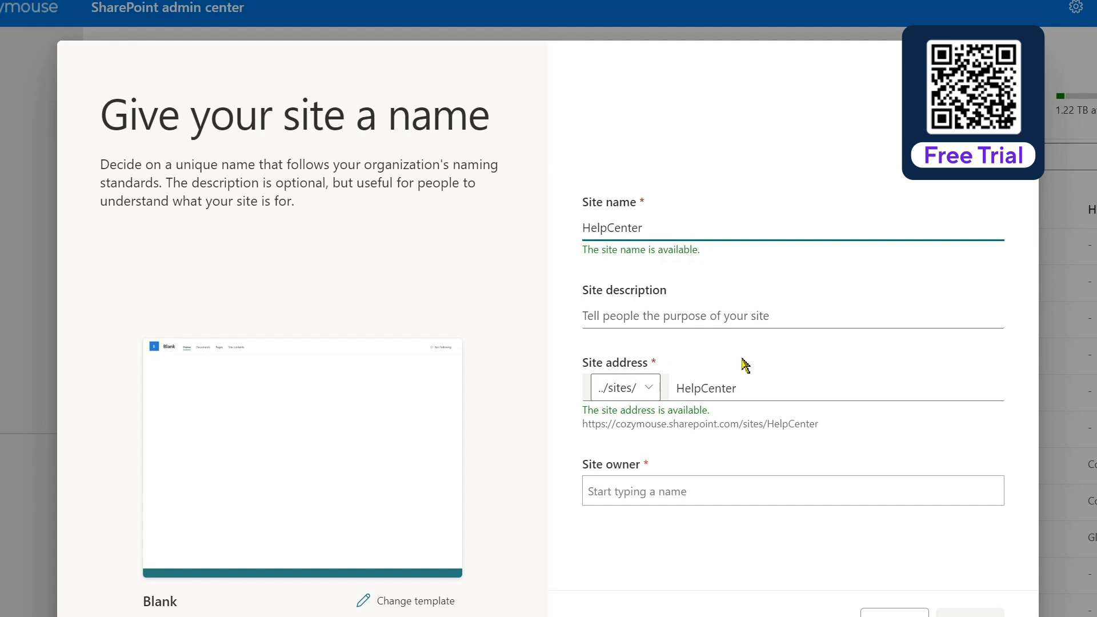
{"action": "left_click", "coordinate": [682, 491]}
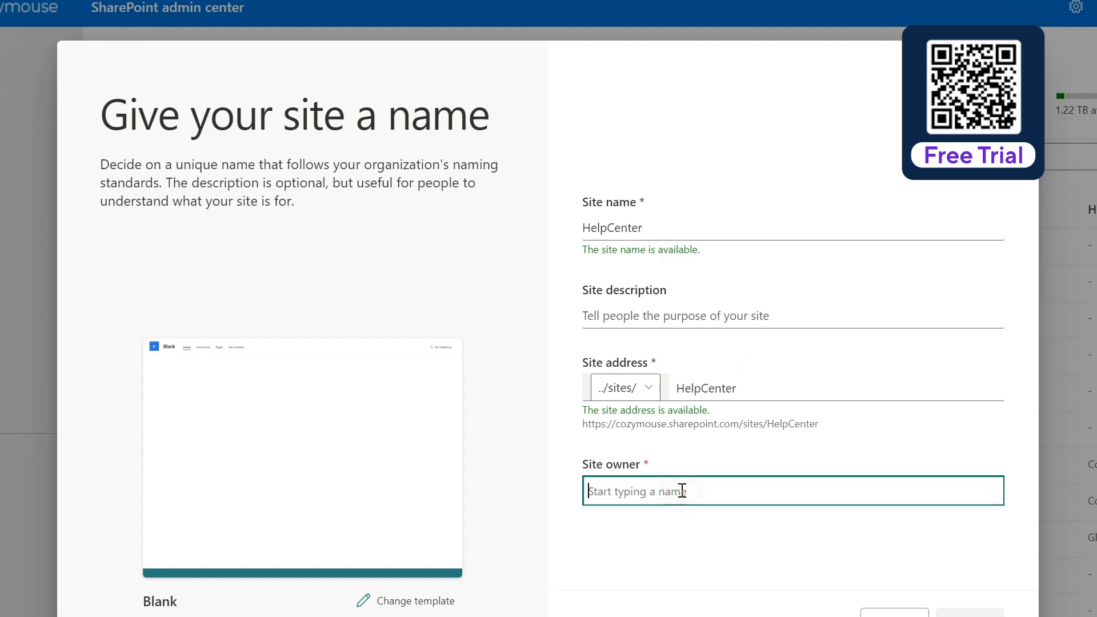
{"action": "type", "text": "migw"}
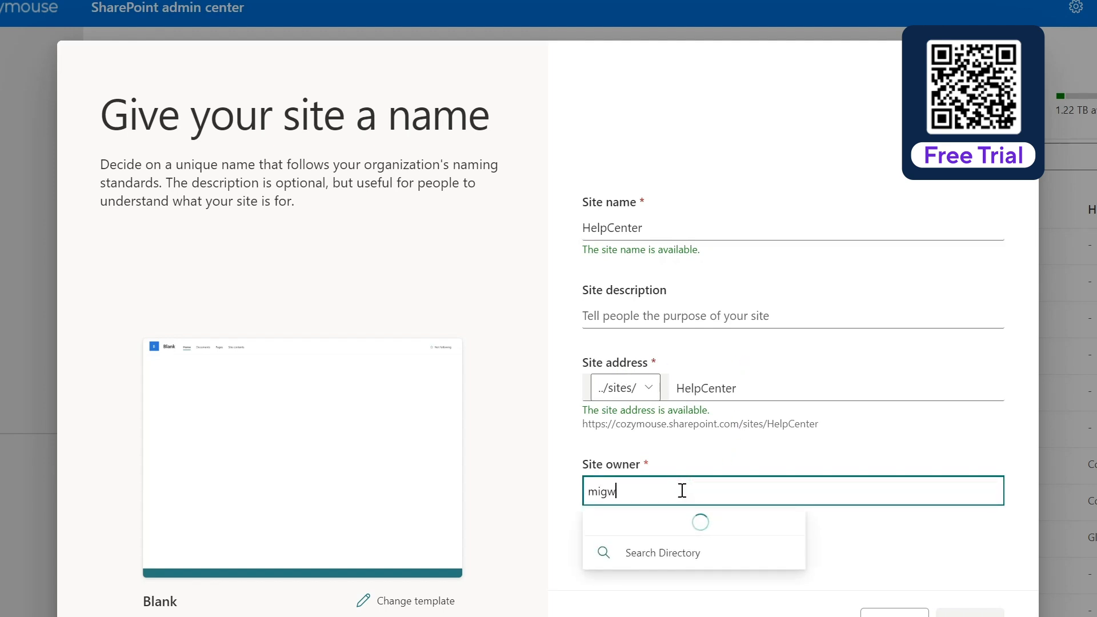
{"action": "left_click", "coordinate": [697, 537]}
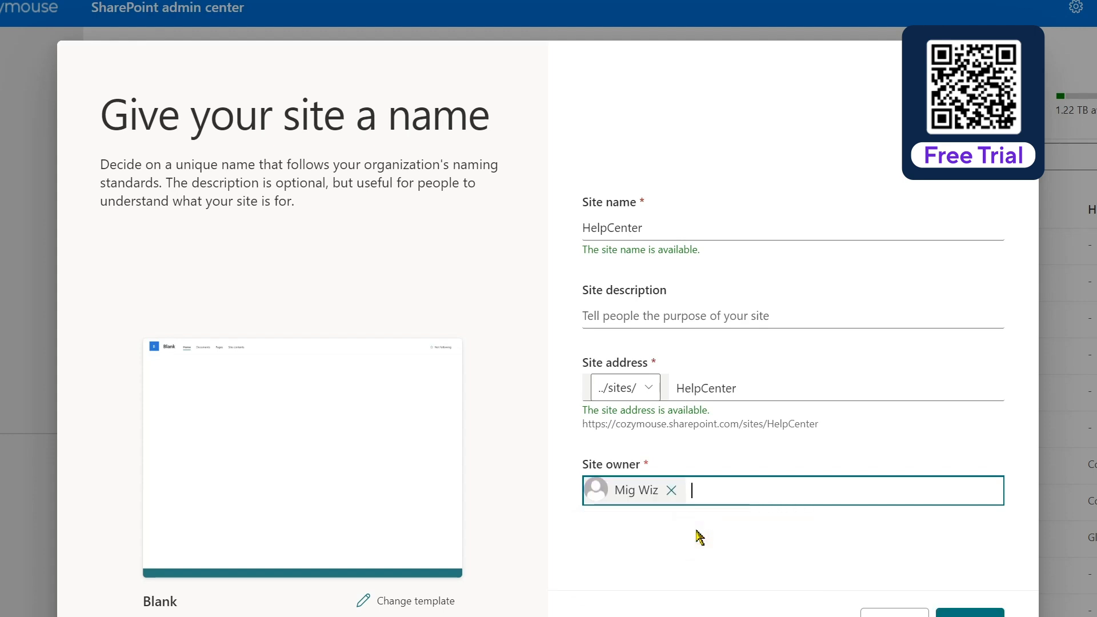
{"action": "left_click", "coordinate": [971, 613]}
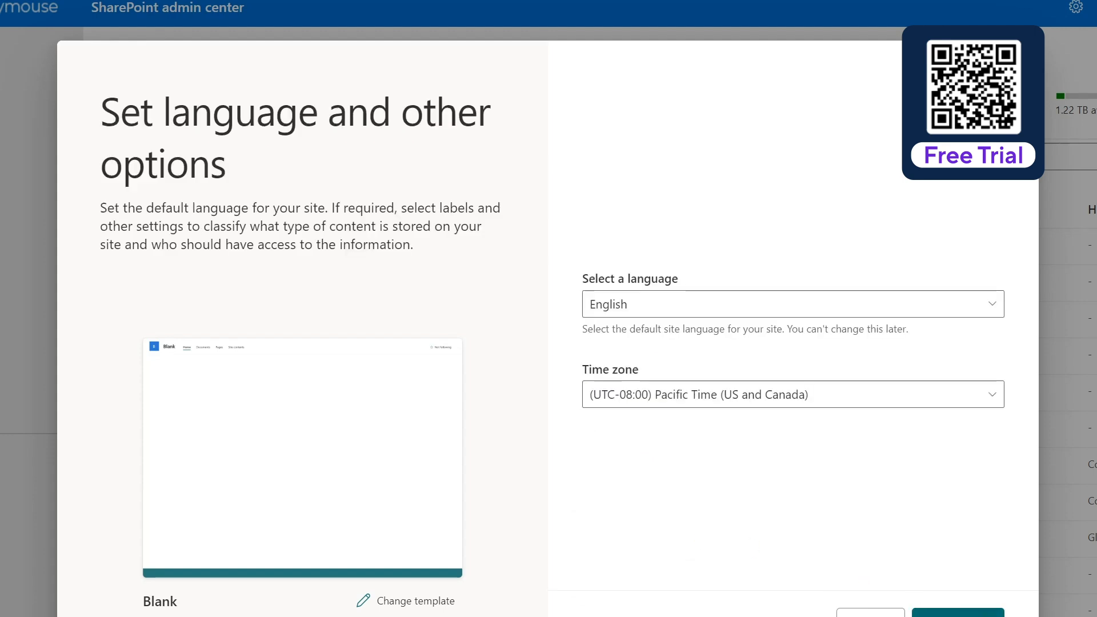
Step: Choose a different time zone for the HelpCenter site, keep English as its language, and create the site
{"action": "left_click", "coordinate": [816, 399]}
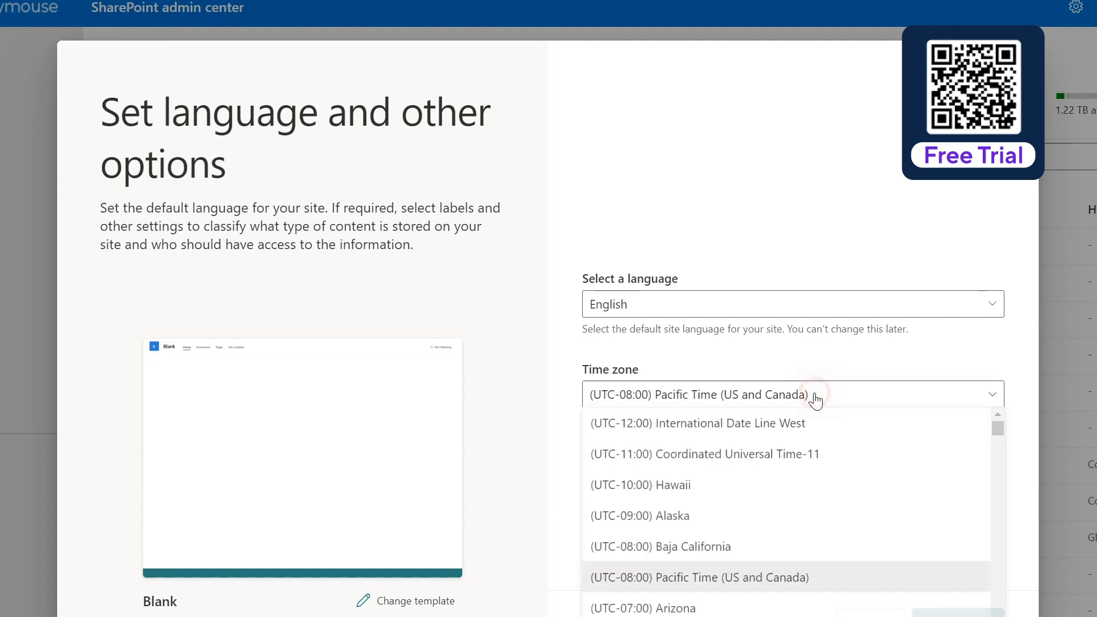
{"action": "scroll", "coordinate": [817, 494], "scroll_direction": "down", "scroll_amount": 3}
{"action": "left_click", "coordinate": [810, 499]}
{"action": "left_click", "coordinate": [970, 610]}
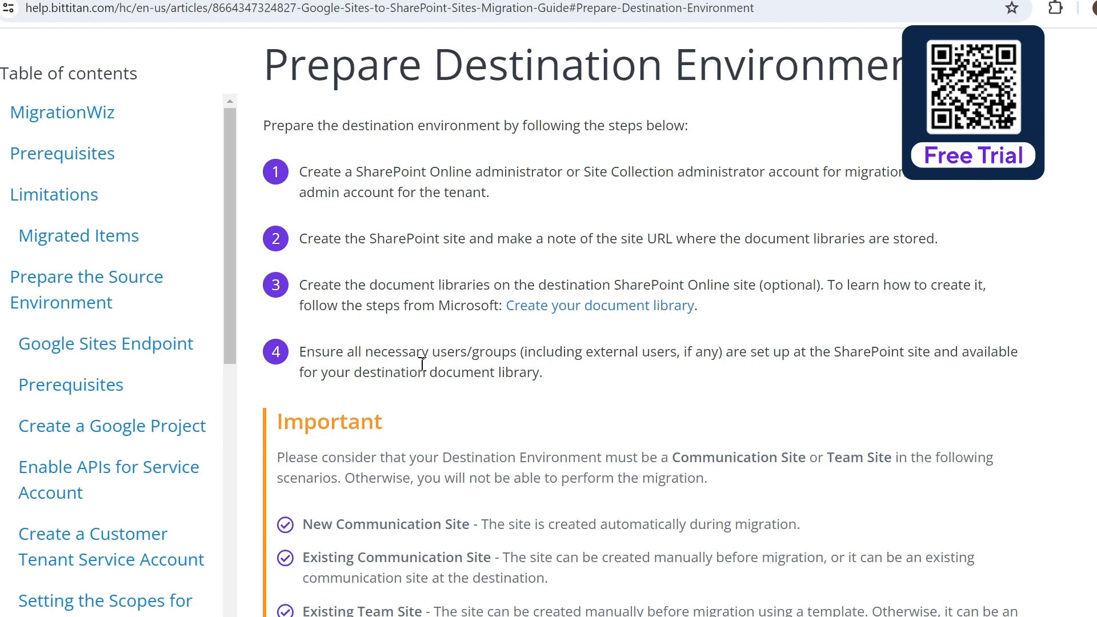
Step: In the BitTitan migration guide, review the destination environment requirements and the delegated authentication instructions for SharePoint
{"action": "scroll", "coordinate": [425, 364], "scroll_direction": "down", "scroll_amount": 4}
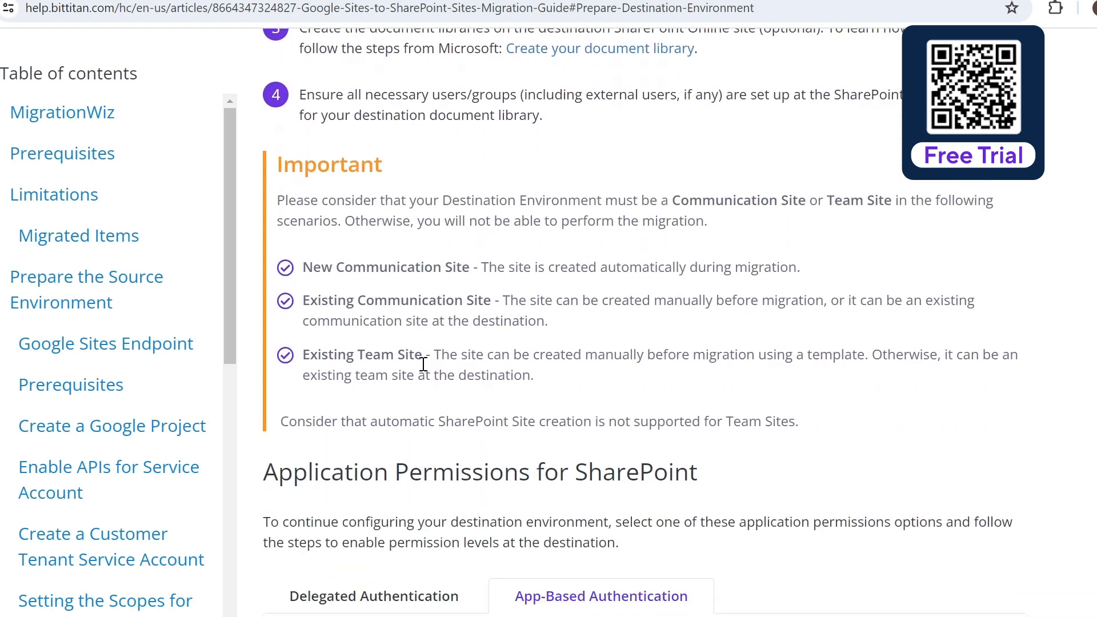
{"action": "scroll", "coordinate": [436, 360], "scroll_direction": "down", "scroll_amount": 1}
{"action": "scroll", "coordinate": [438, 360], "scroll_direction": "down", "scroll_amount": 5}
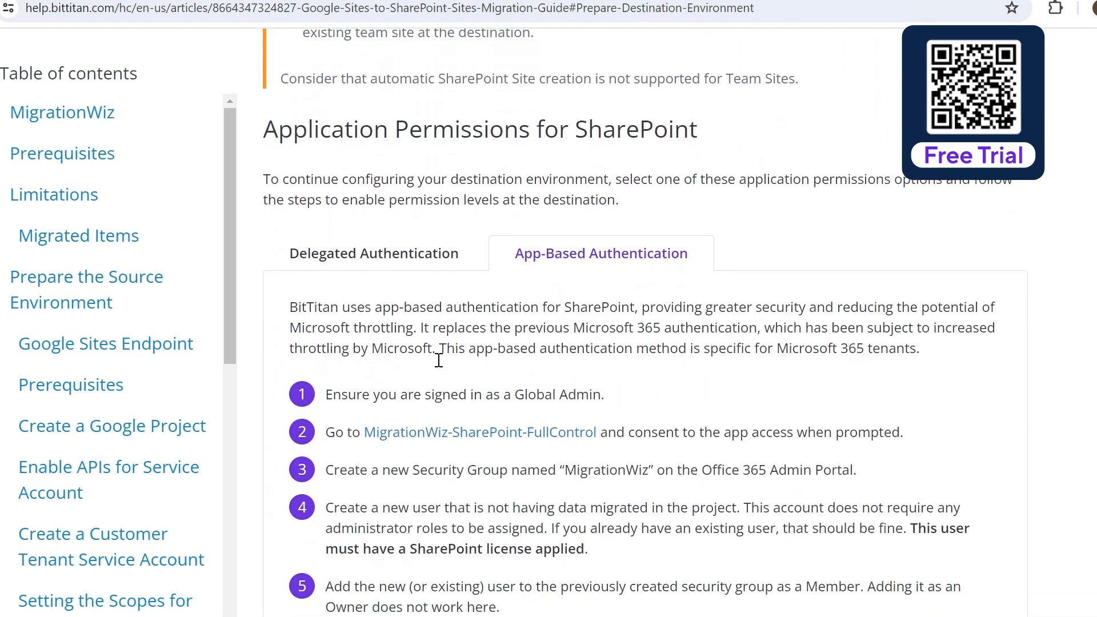
{"action": "left_click", "coordinate": [385, 254]}
{"action": "scroll", "coordinate": [402, 250], "scroll_direction": "down", "scroll_amount": 1}
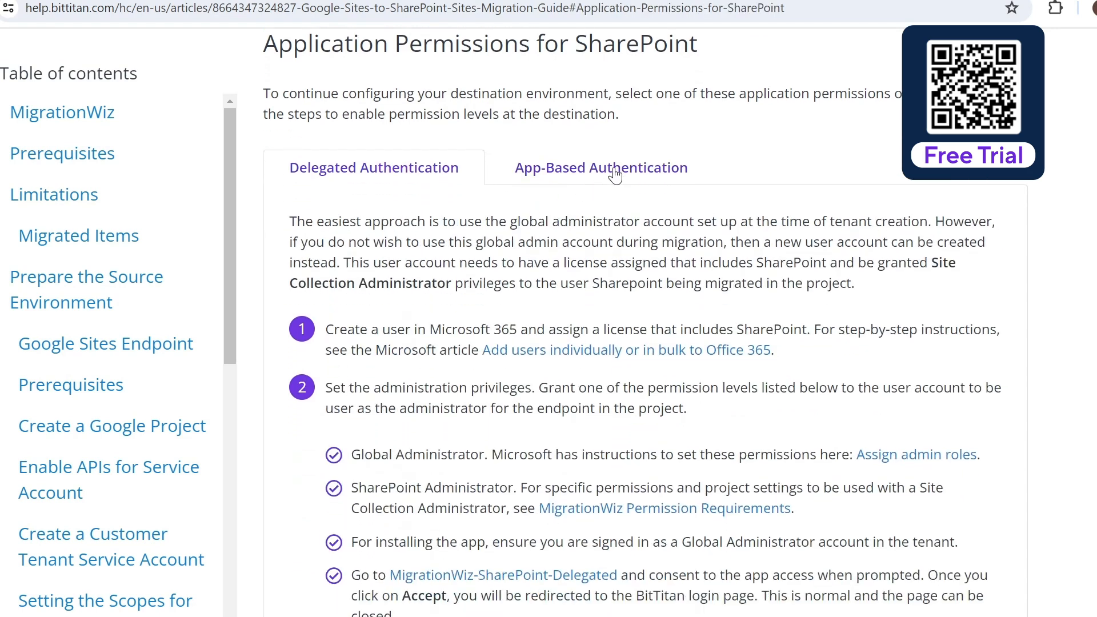
Step: From the guide's app-based authentication instructions, copy the link address of MigrationWiz-SharePoint-FullControl
{"action": "left_click", "coordinate": [615, 176]}
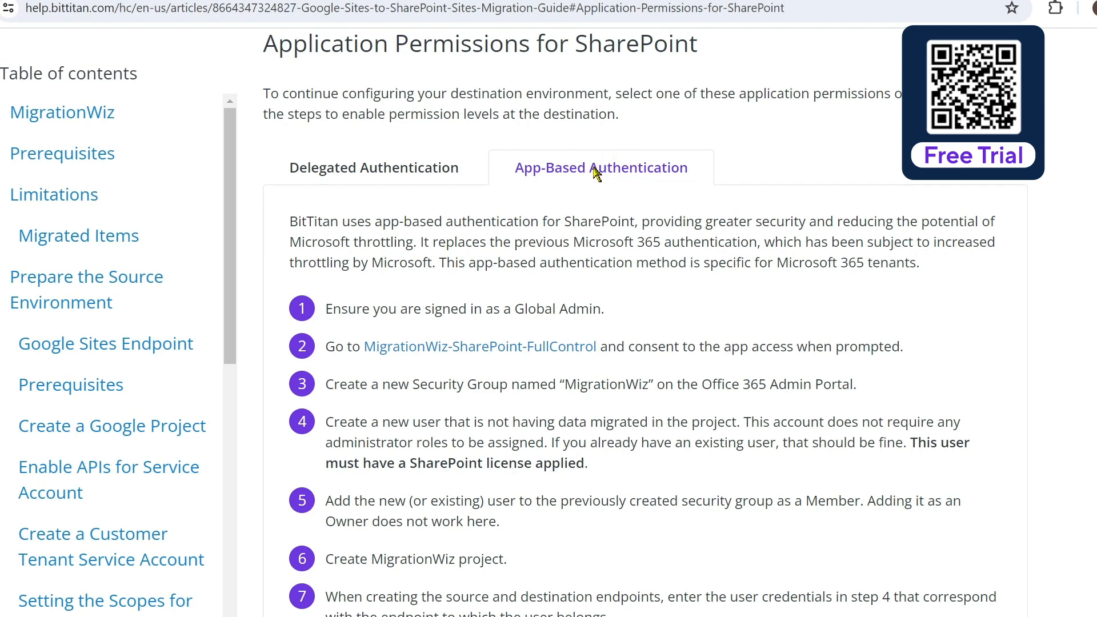
{"action": "scroll", "coordinate": [649, 375], "scroll_direction": "down", "scroll_amount": 1}
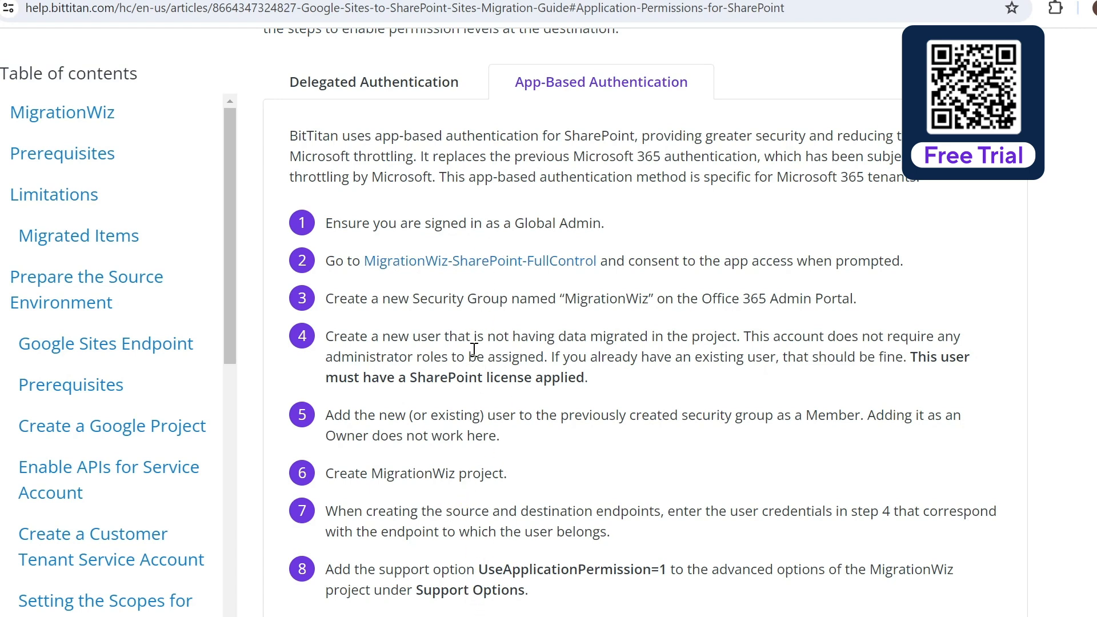
{"action": "right_click", "coordinate": [498, 265]}
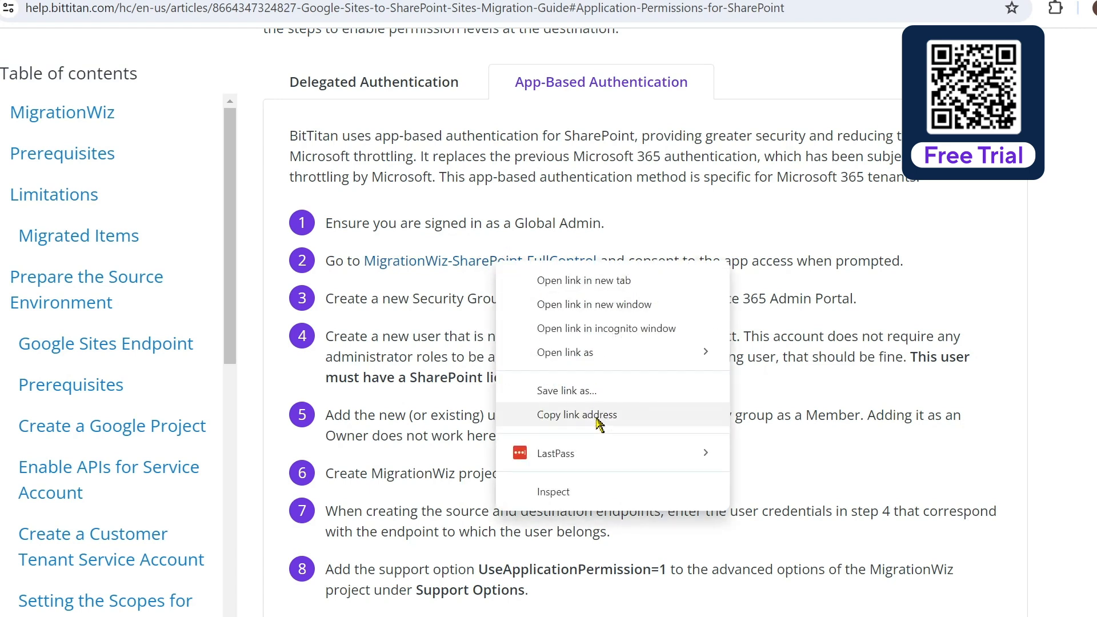
{"action": "left_click", "coordinate": [578, 415]}
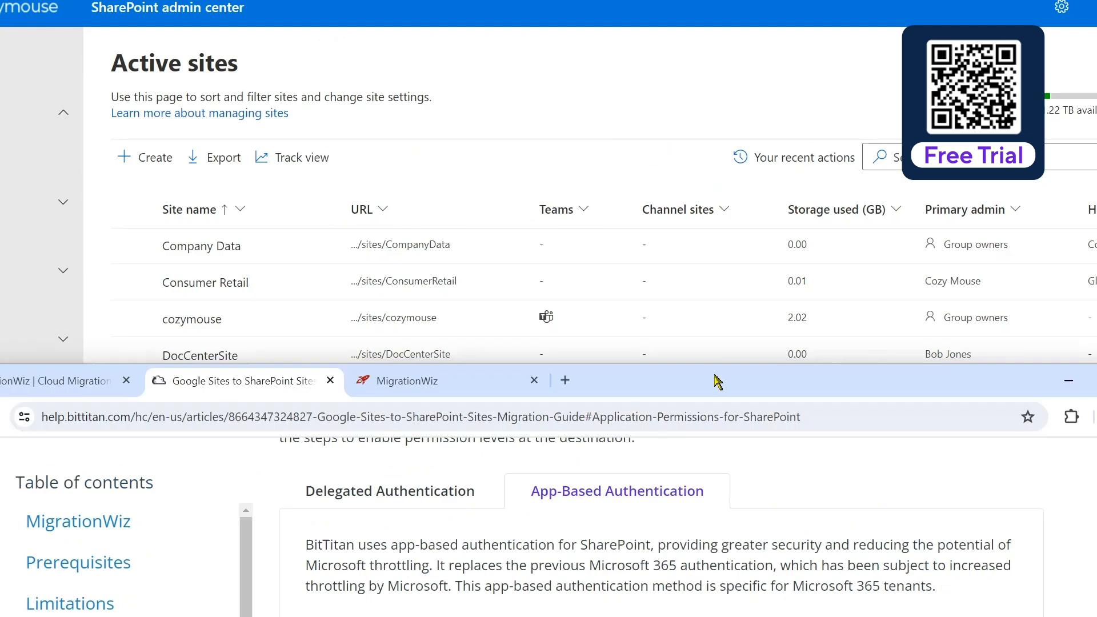
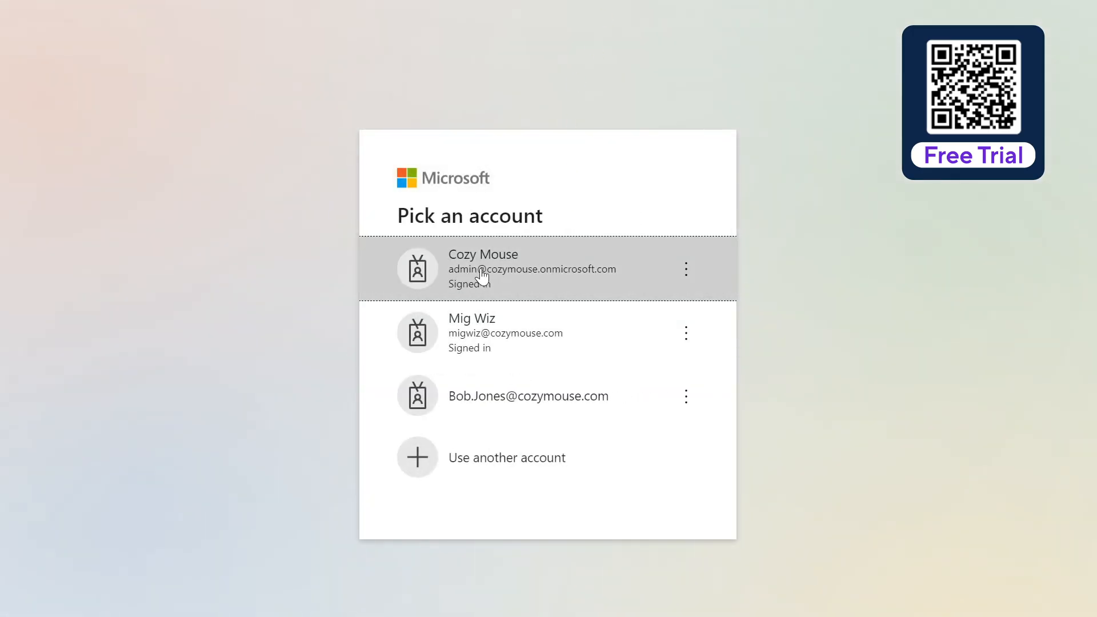
Step: Authorize MigrationWiz-SharePoint-FullControl with the Cozymouse tenant's admin account and accept the permissions it requests
{"action": "left_click", "coordinate": [540, 274]}
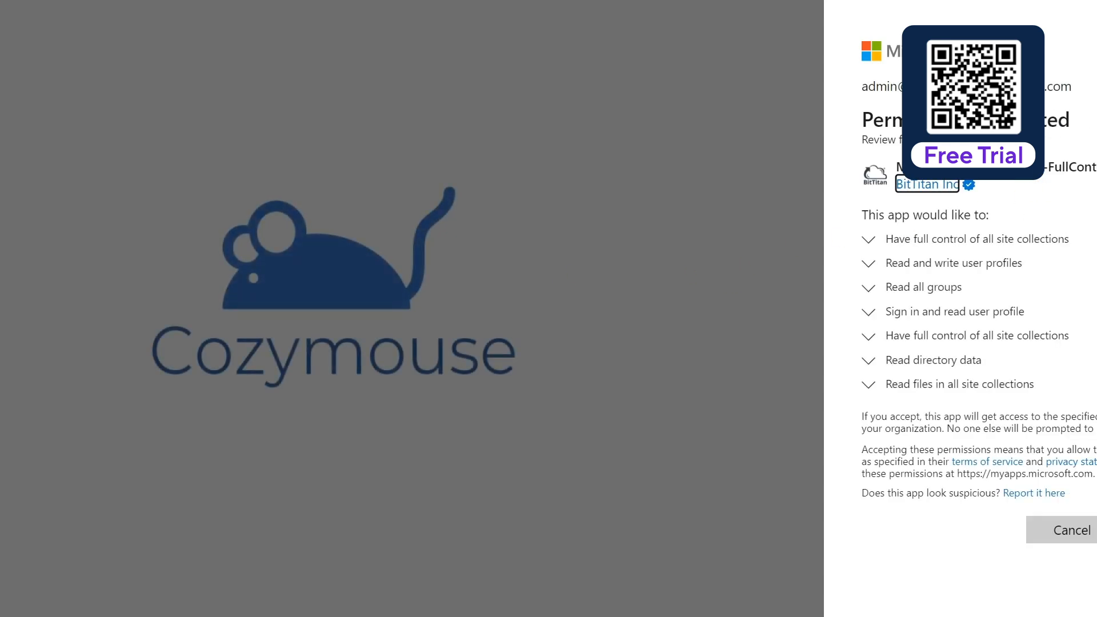
{"action": "left_click", "coordinate": [1096, 531]}
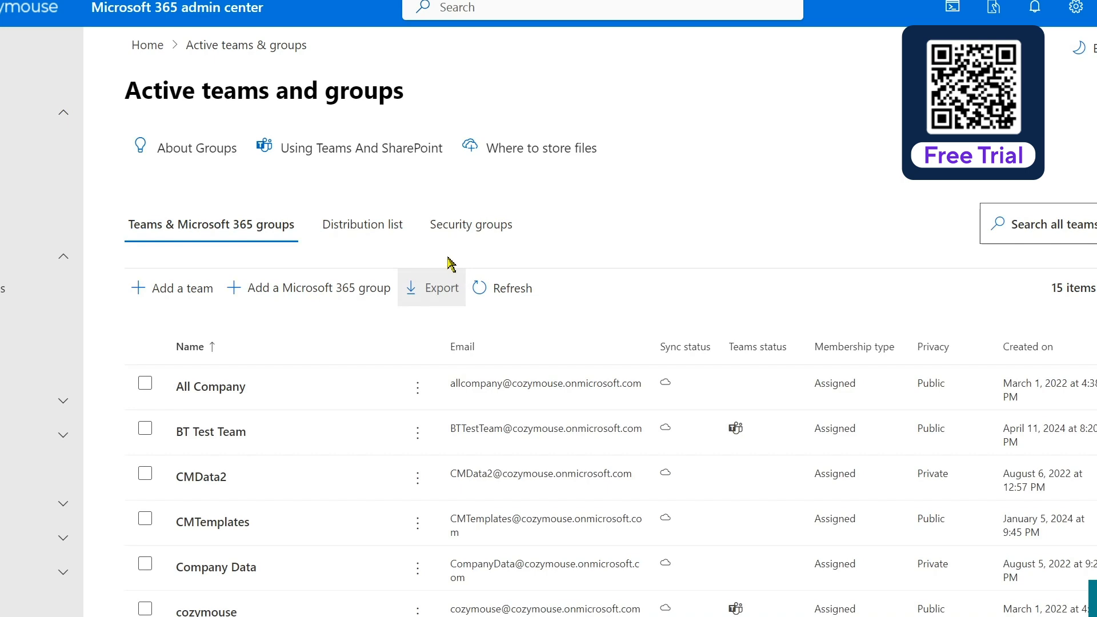
Step: In the Microsoft 365 admin center, check the membership of the MigrationWiz security group, then close its details
{"action": "left_click", "coordinate": [473, 226]}
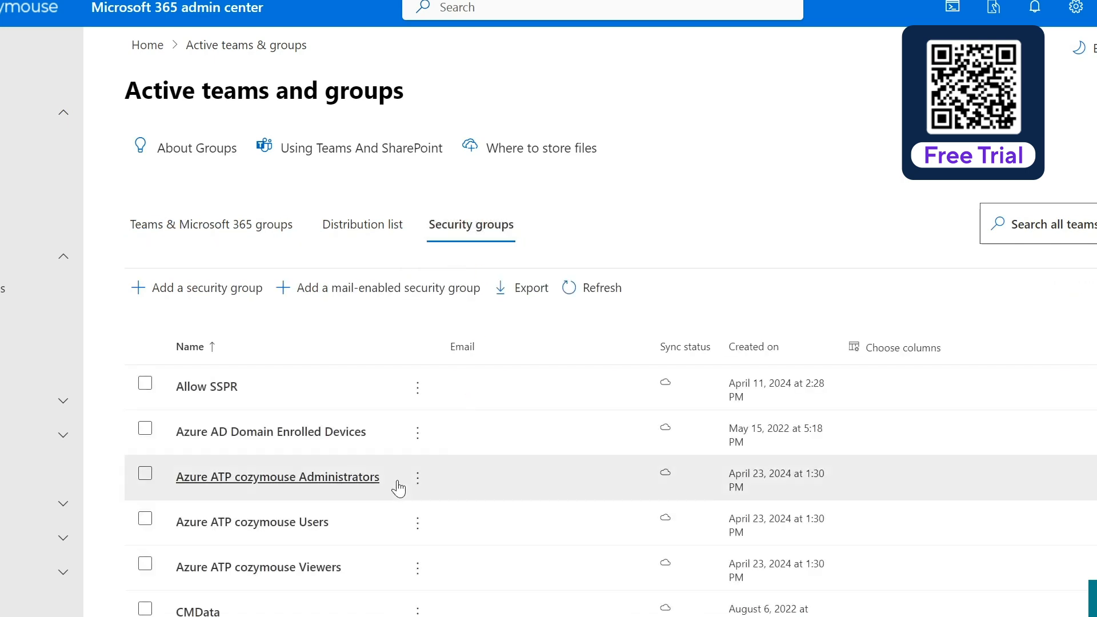
{"action": "scroll", "coordinate": [325, 483], "scroll_direction": "down", "scroll_amount": 10}
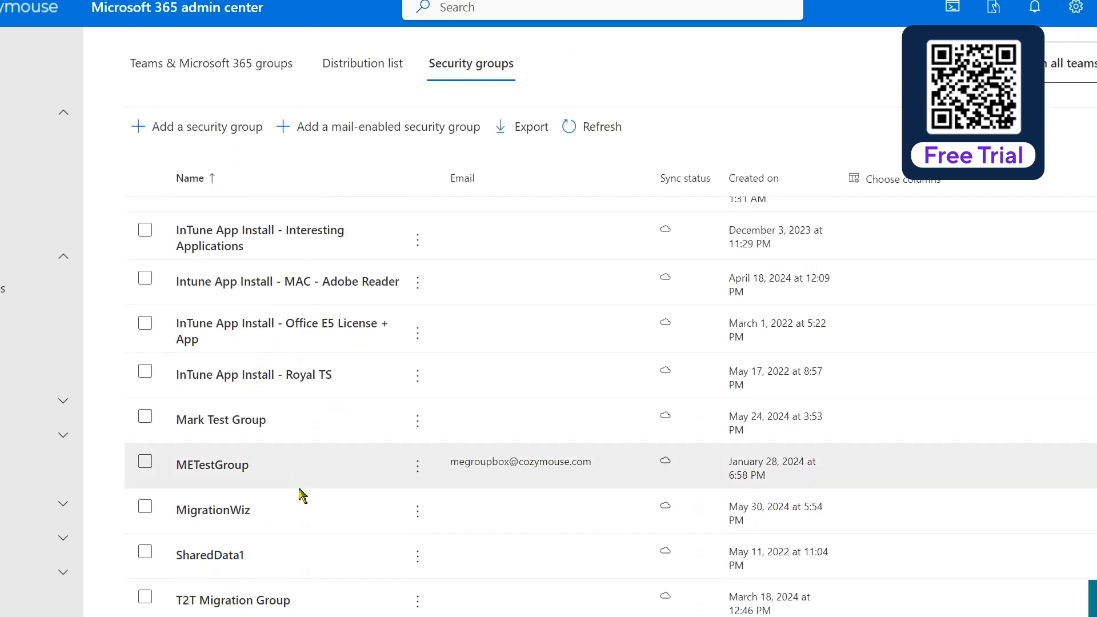
{"action": "scroll", "coordinate": [343, 469], "scroll_direction": "down", "scroll_amount": 2}
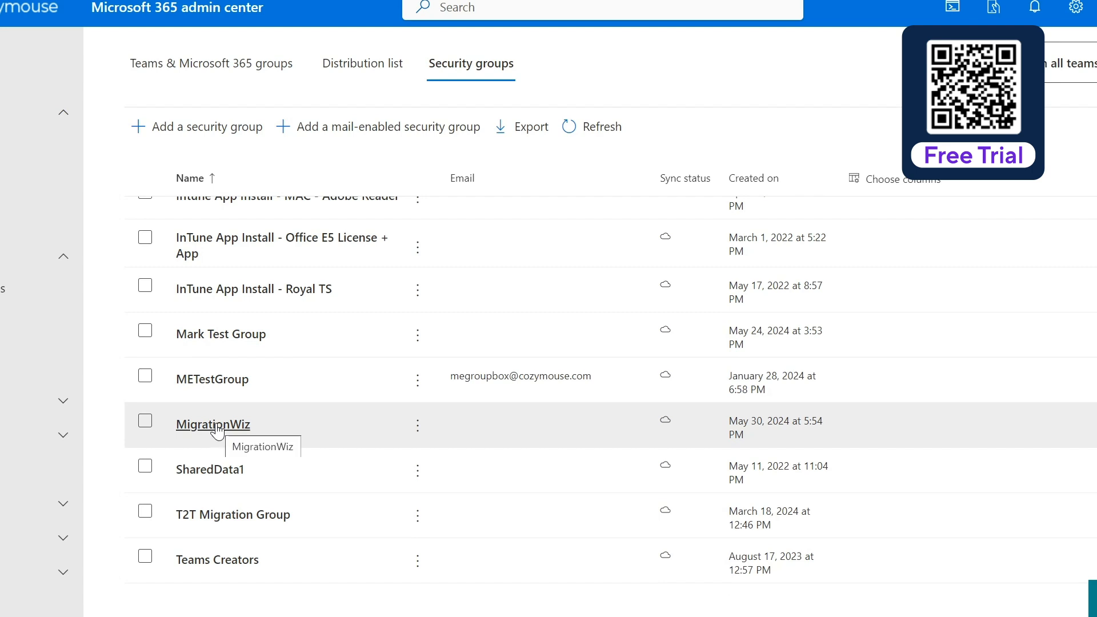
{"action": "left_click", "coordinate": [217, 426]}
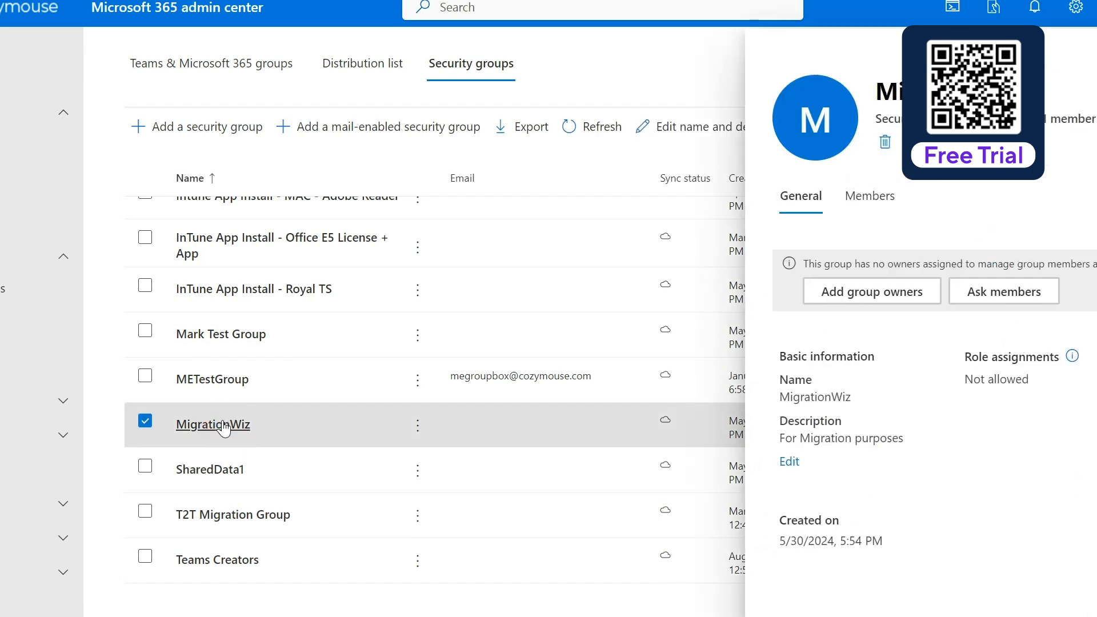
{"action": "left_click", "coordinate": [881, 206]}
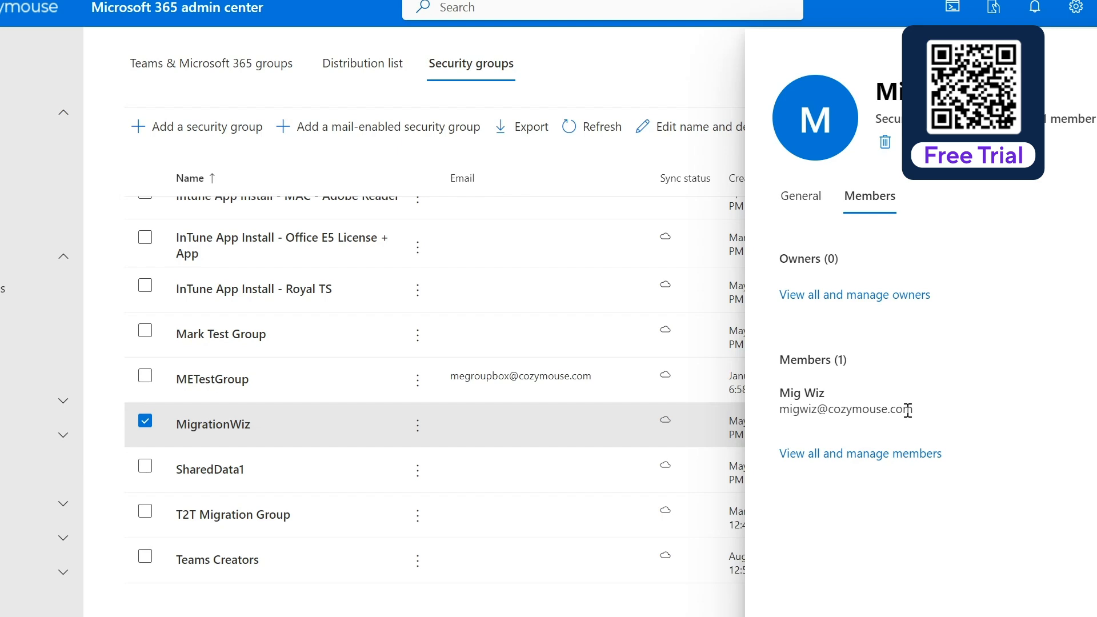
{"action": "key", "text": "Escape"}
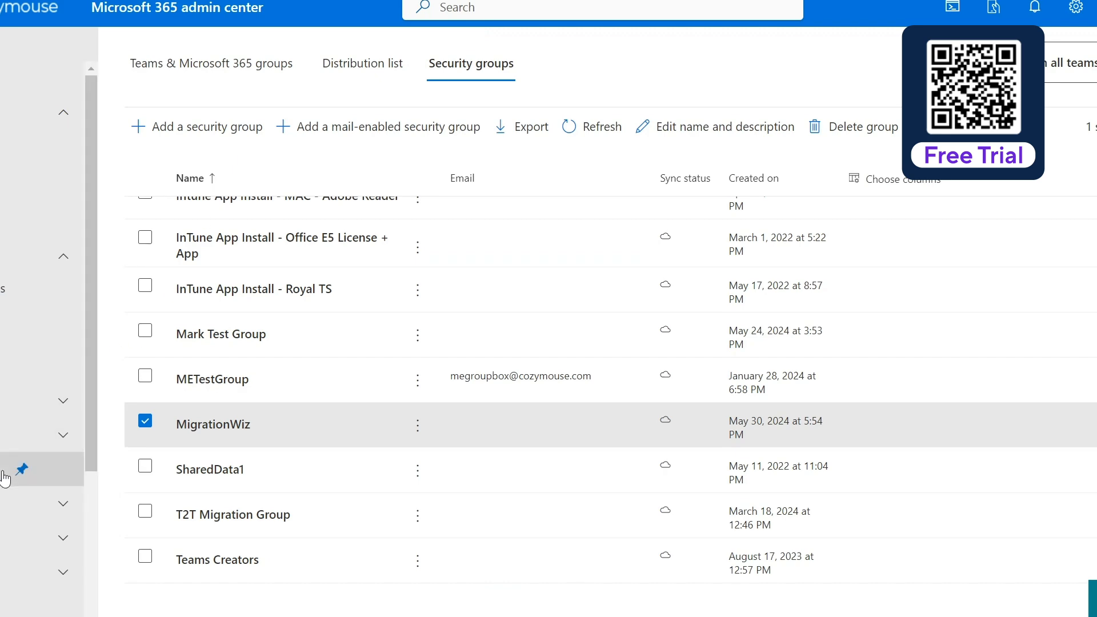
Step: Switch to the Entra admin center and list all enterprise applications sorted by creation date, newest first
{"action": "scroll", "coordinate": [17, 463], "scroll_direction": "down", "scroll_amount": 3}
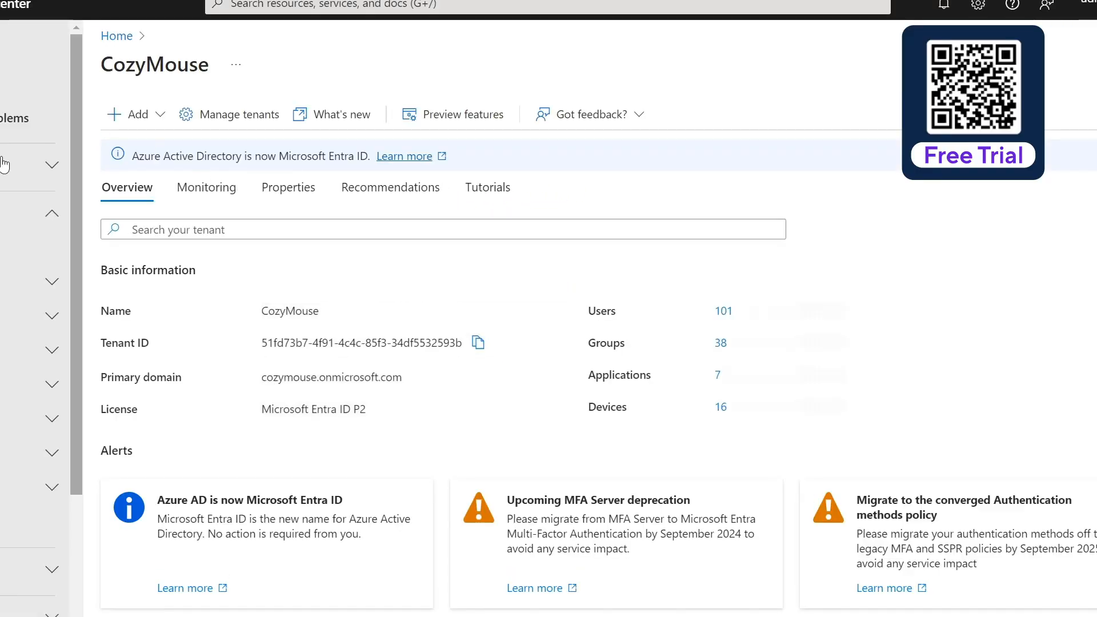
{"action": "left_click", "coordinate": [5, 385]}
{"action": "left_click", "coordinate": [6, 419]}
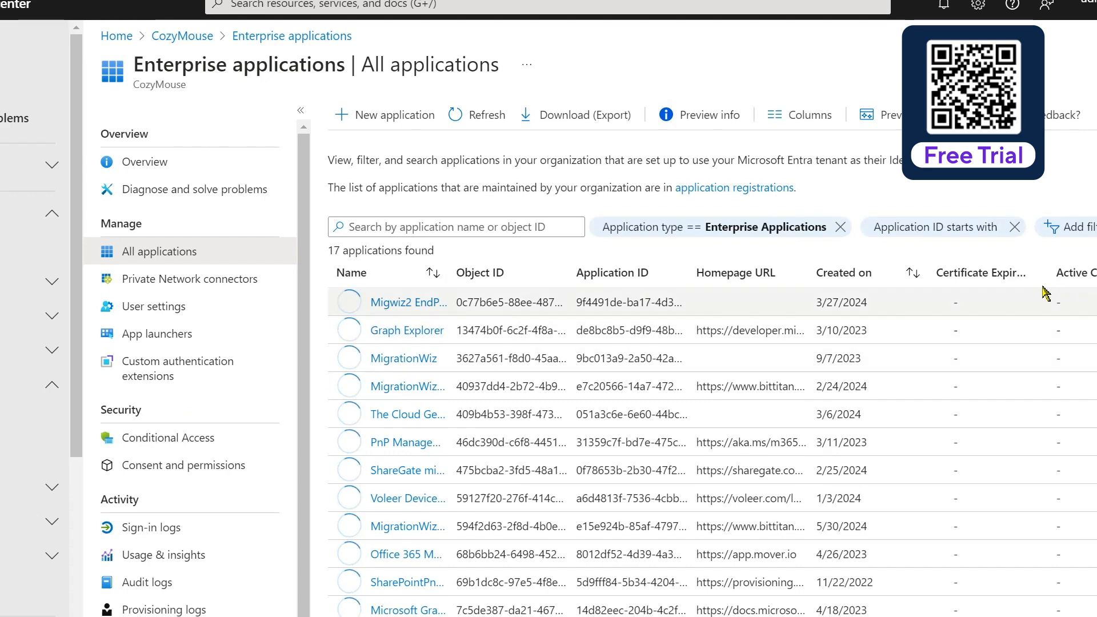
{"action": "left_click", "coordinate": [911, 275]}
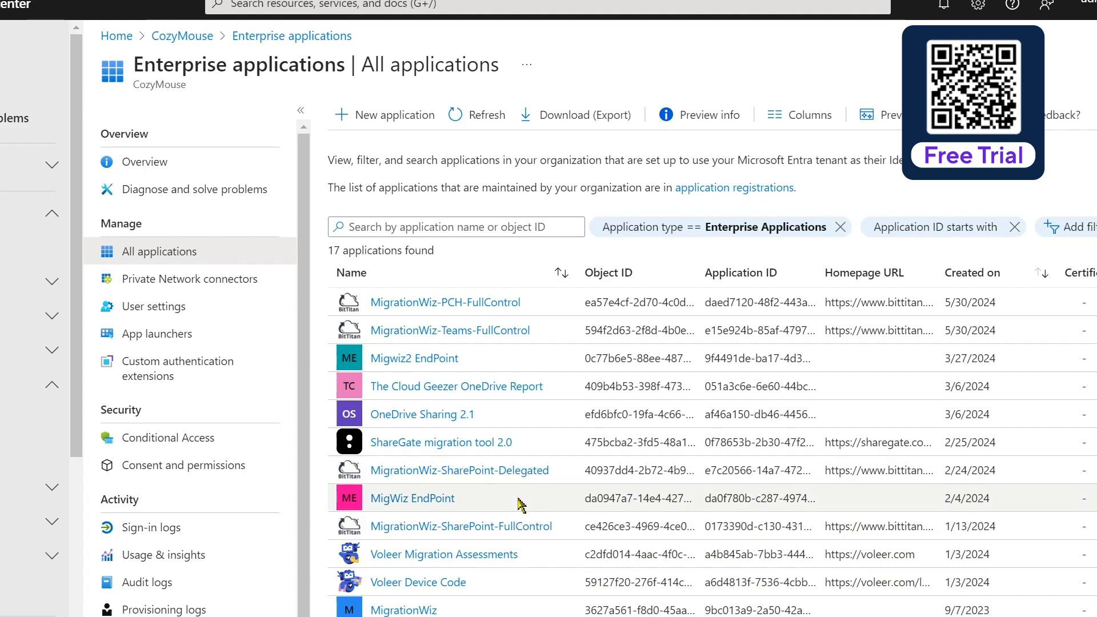
Step: Review the MigrationWiz-SharePoint-FullControl enterprise application's properties, overview and granted permissions
{"action": "left_click", "coordinate": [503, 526]}
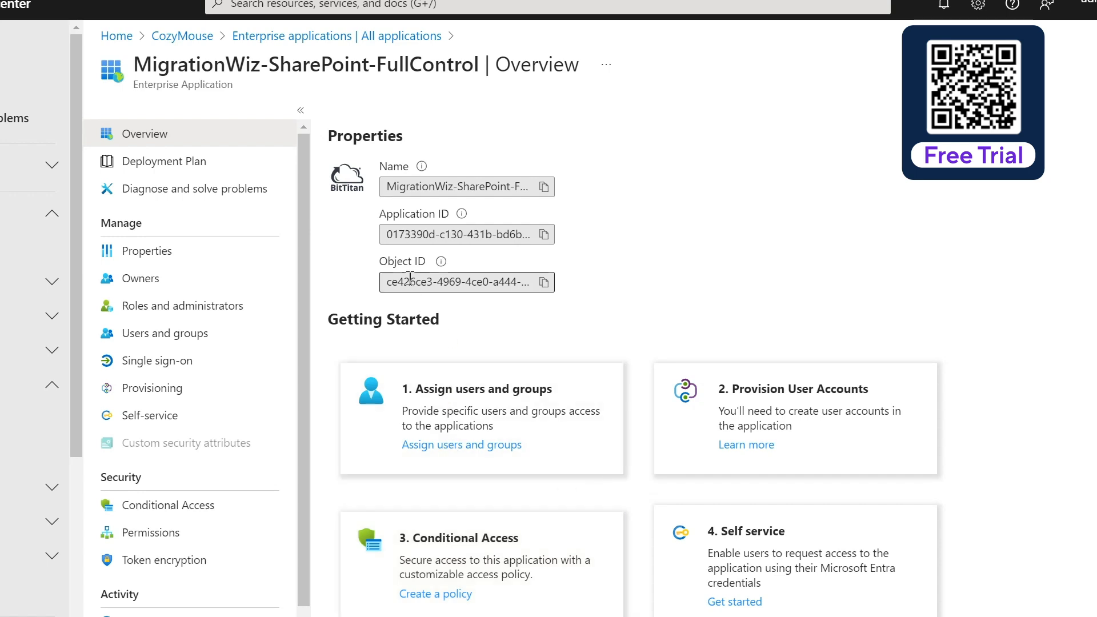
{"action": "left_click", "coordinate": [162, 252]}
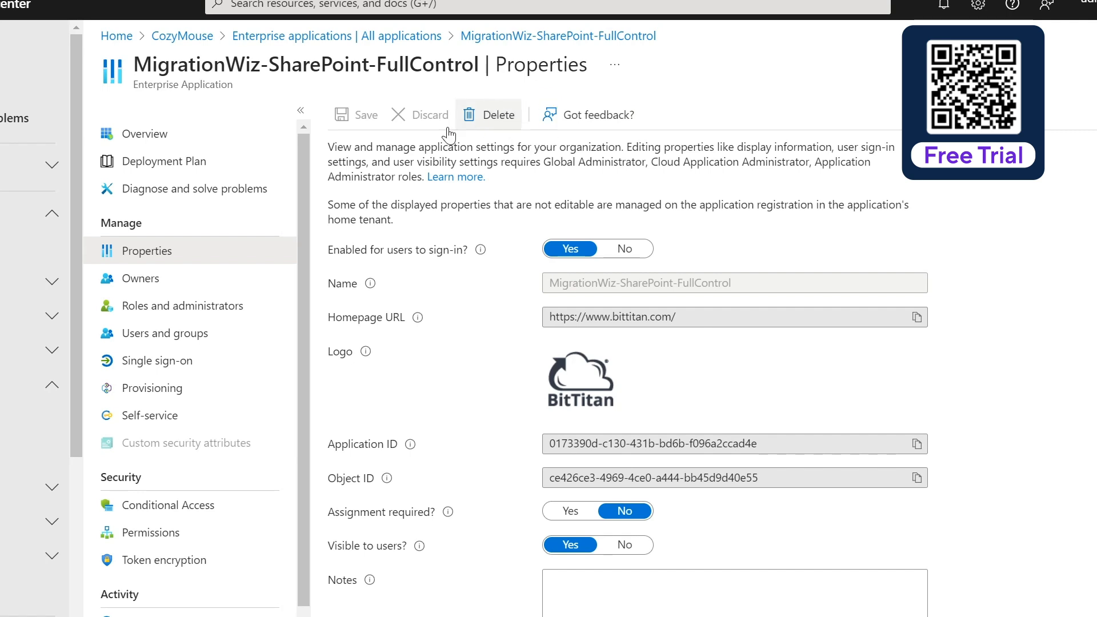
{"action": "left_click", "coordinate": [252, 143]}
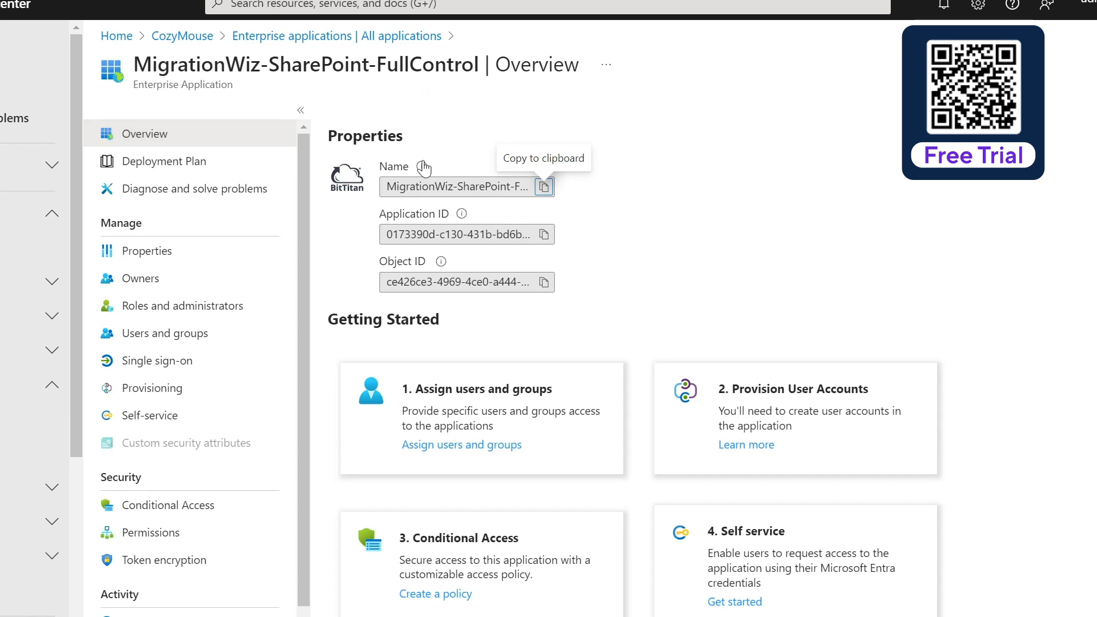
{"action": "mouse_move", "coordinate": [423, 168]}
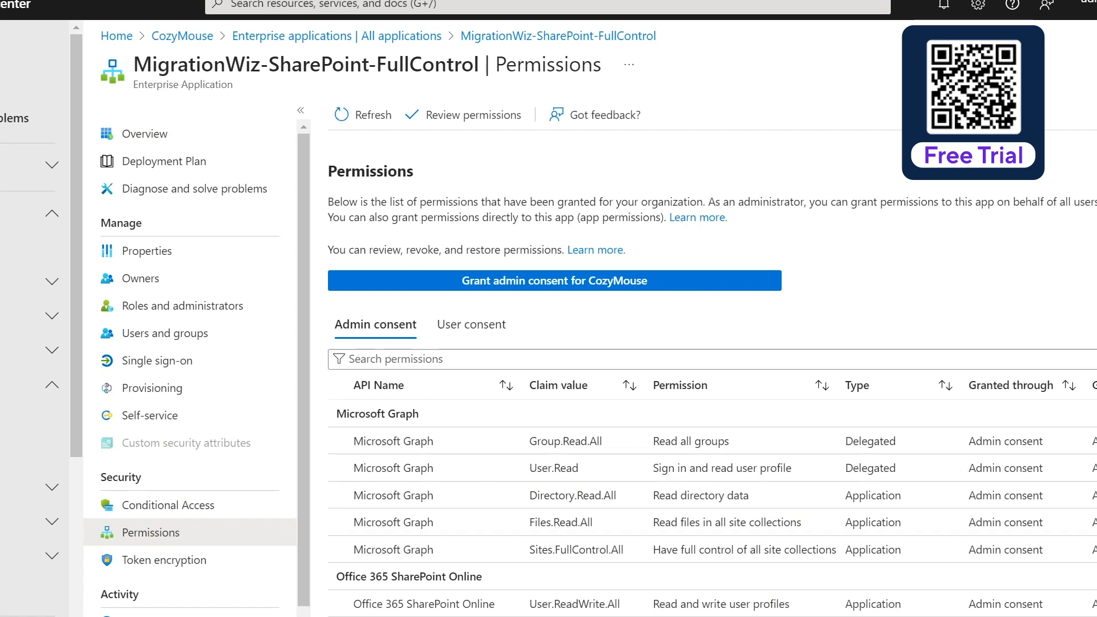
Step: Switch to MigrationWiz, set up a Document Project named Google Sites to SharePoint for customer CozyMouse, and continue to the source settings
{"action": "left_click", "coordinate": [377, 1]}
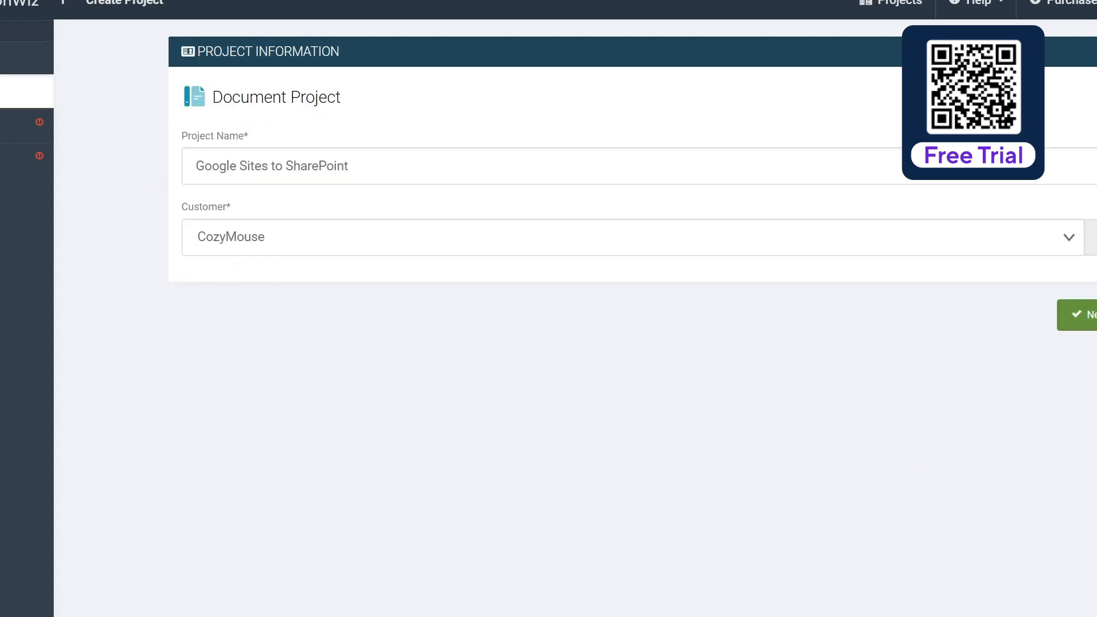
{"action": "left_click", "coordinate": [1078, 315]}
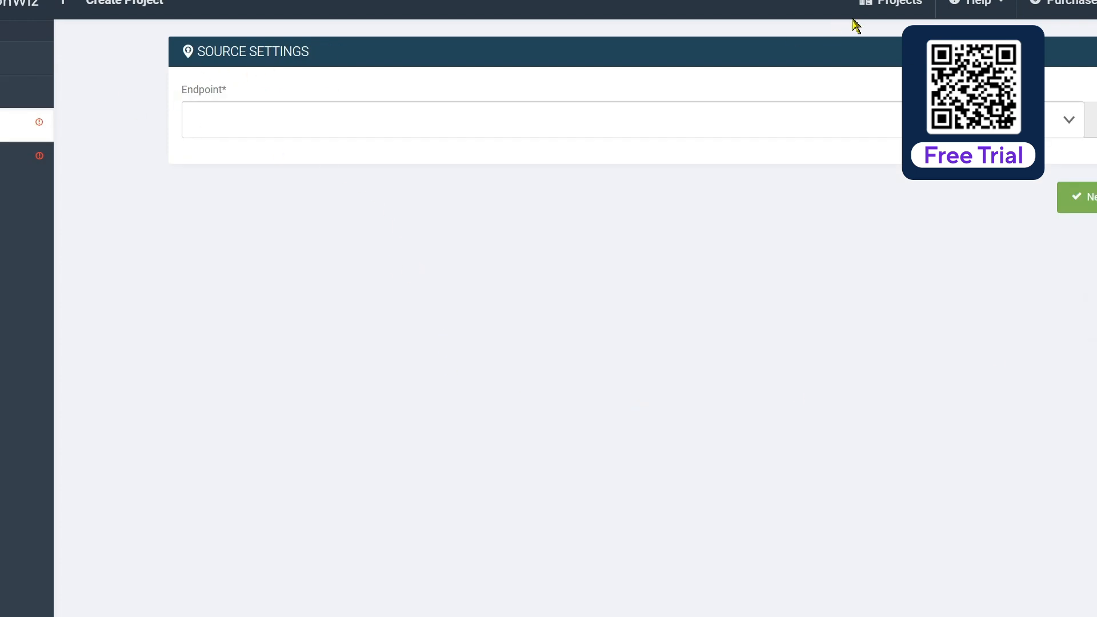
Step: Start a new source endpoint for the project and name it Google Site - Help Center
{"action": "left_click", "coordinate": [1091, 120]}
{"action": "left_click", "coordinate": [670, 262]}
{"action": "type", "text": "Google Site"}
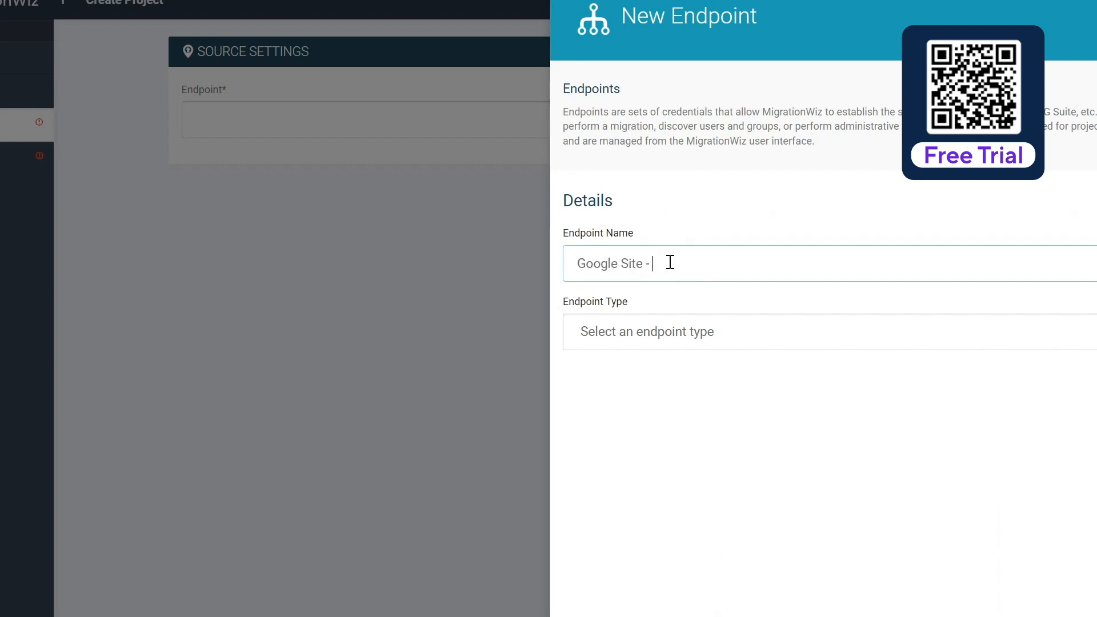
{"action": "type", "text": " - Ro"}
{"action": "key", "text": "BackSpace"}
{"action": "key", "text": "BackSpace"}
{"action": "type", "text": "Help Center"}
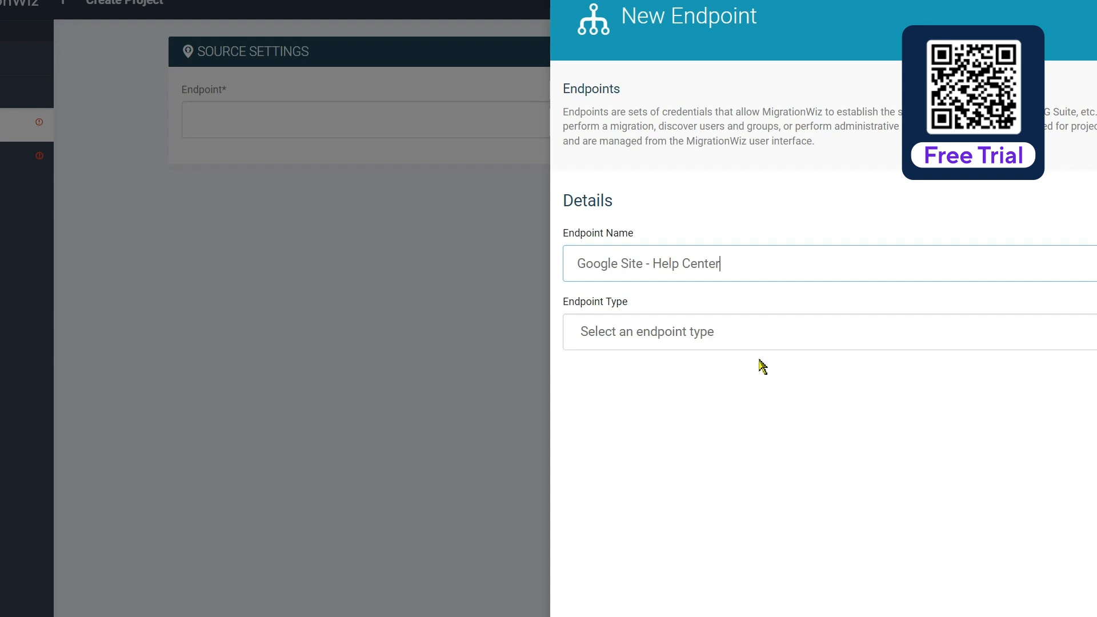
Step: Make the source endpoint a Google Modern Sites type with the super admin username and JSON credential file, and continue to the destination settings
{"action": "left_click", "coordinate": [729, 340]}
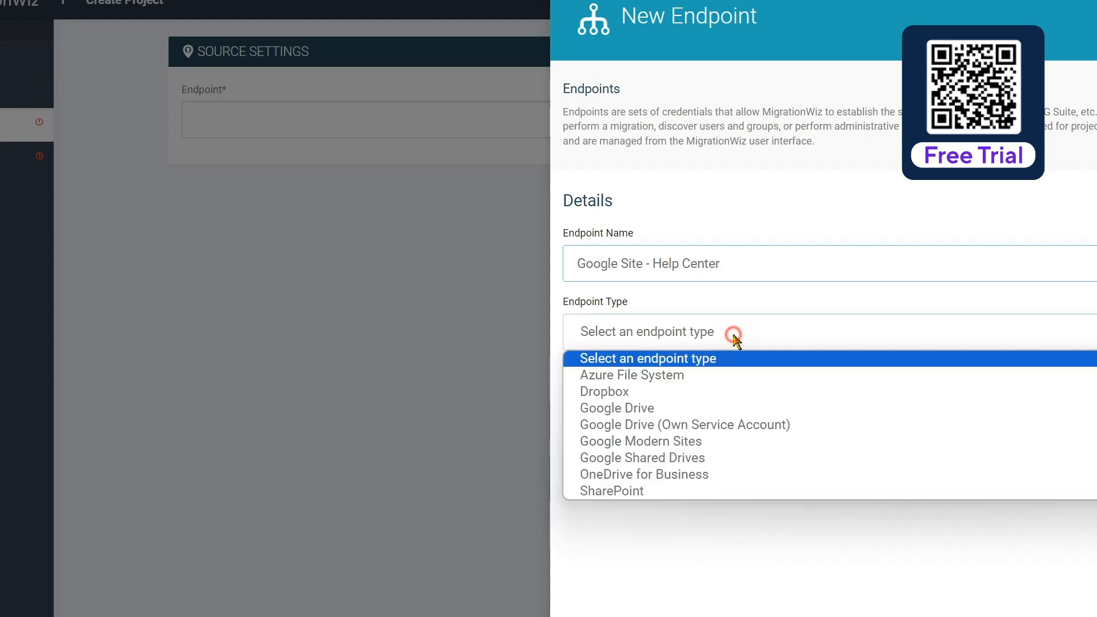
{"action": "left_click", "coordinate": [666, 443]}
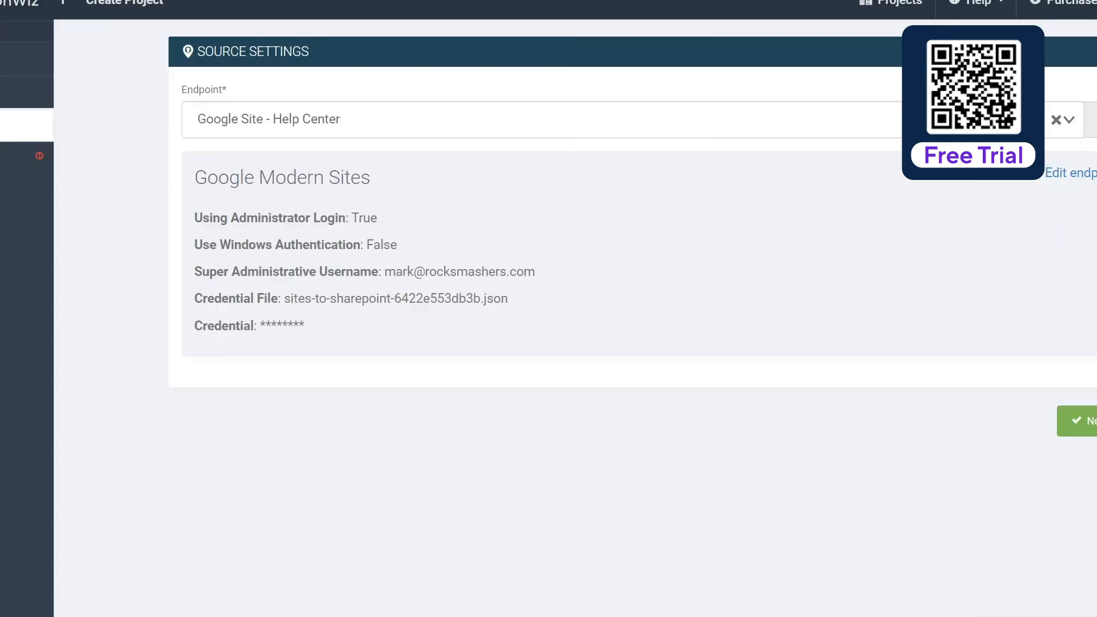
{"action": "left_click", "coordinate": [1086, 421]}
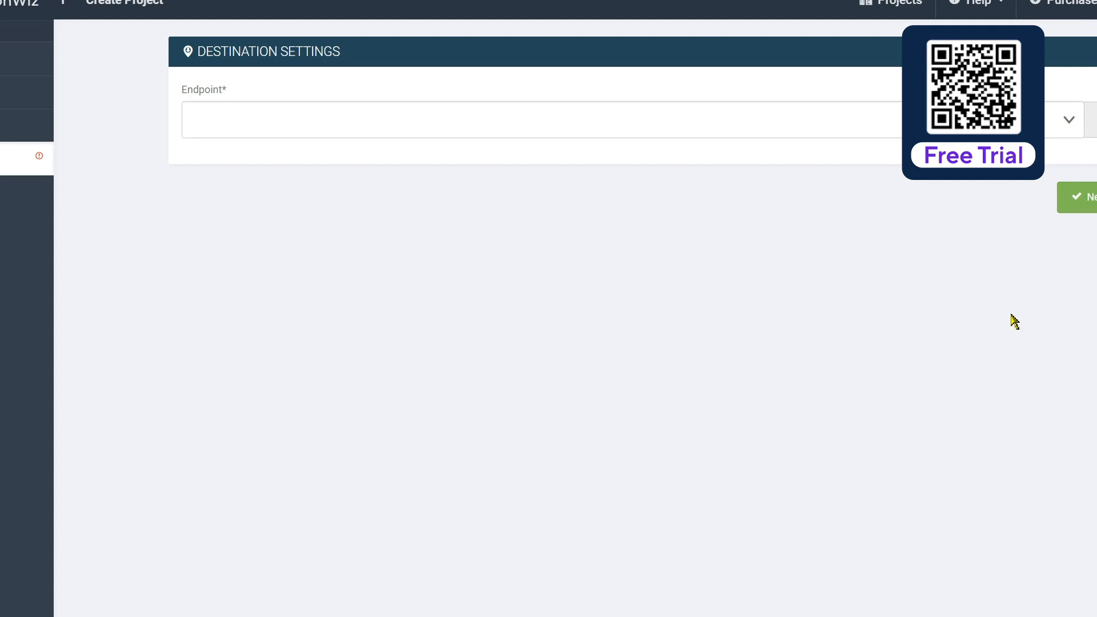
Step: Create a SharePoint Sites destination endpoint named HelpCenter SPO with the migration account's Microsoft 365 username and password, and save the project
{"action": "left_click", "coordinate": [1091, 120]}
{"action": "left_click", "coordinate": [686, 264]}
{"action": "type", "text": "HelpCenter SPO"}
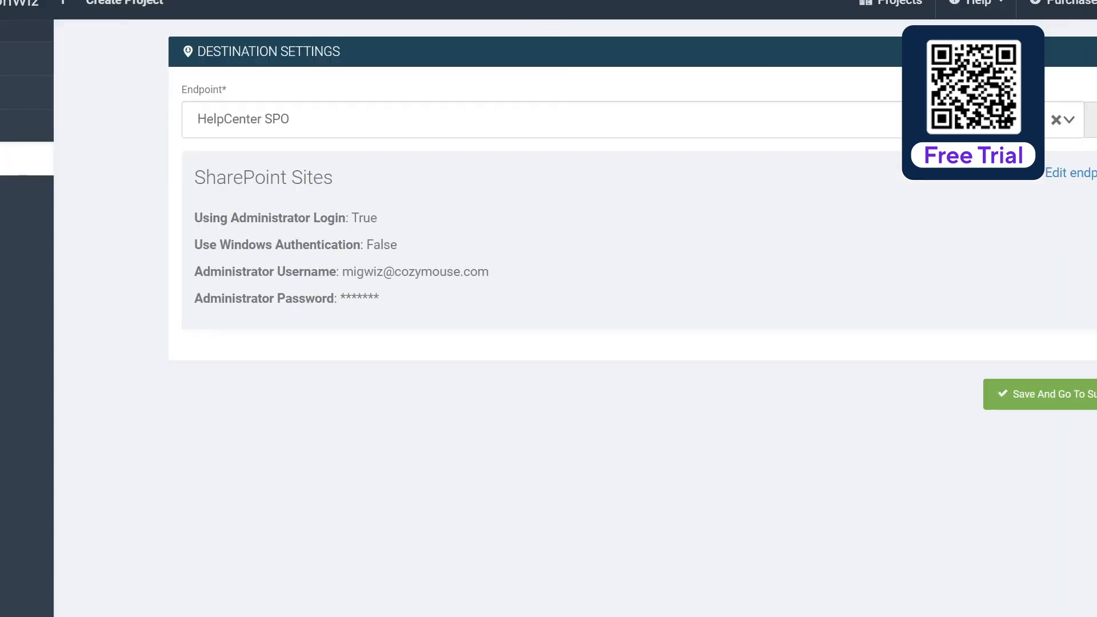
{"action": "left_click", "coordinate": [1064, 393]}
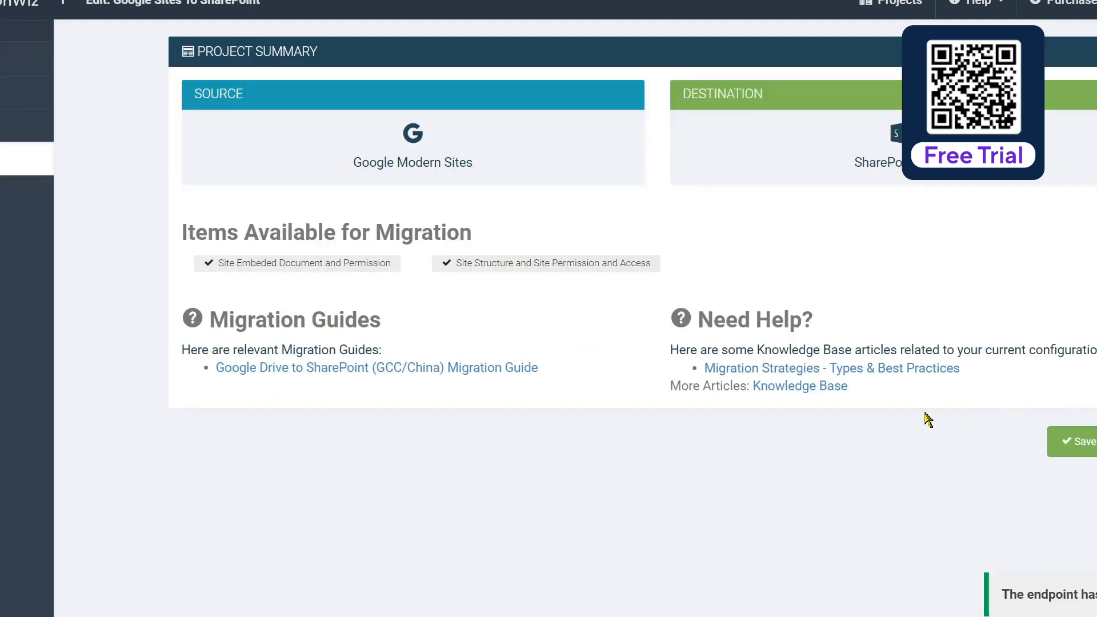
{"action": "left_click", "coordinate": [1089, 442]}
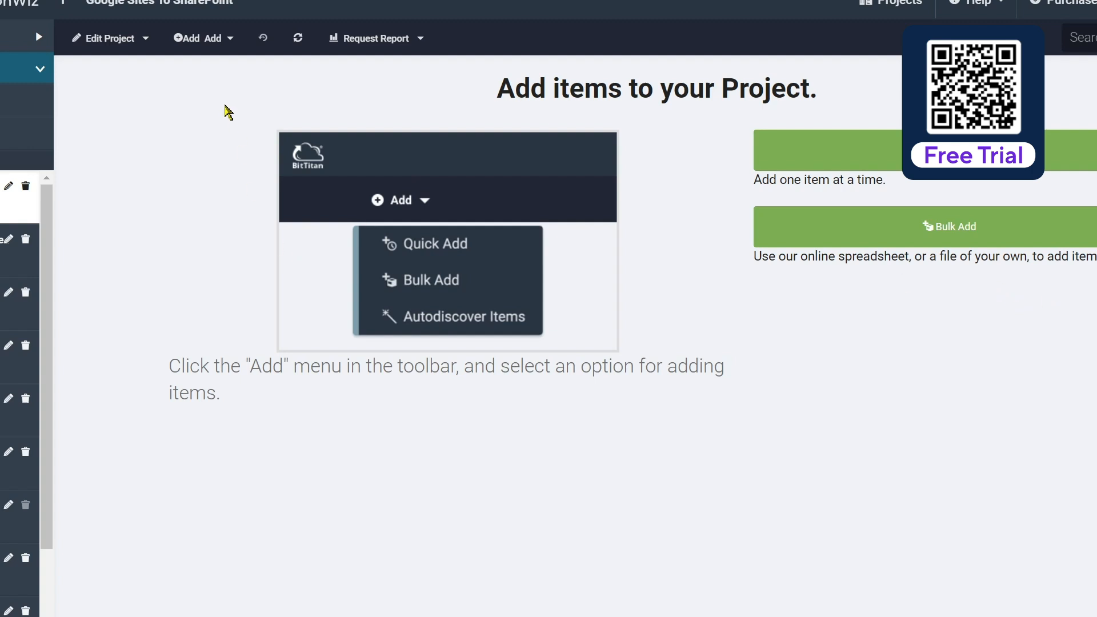
Step: Copy UseApplicationPermission=1 from the migration guide into the project's advanced support options, then validate and save the options
{"action": "left_click", "coordinate": [147, 41]}
{"action": "left_click", "coordinate": [147, 156]}
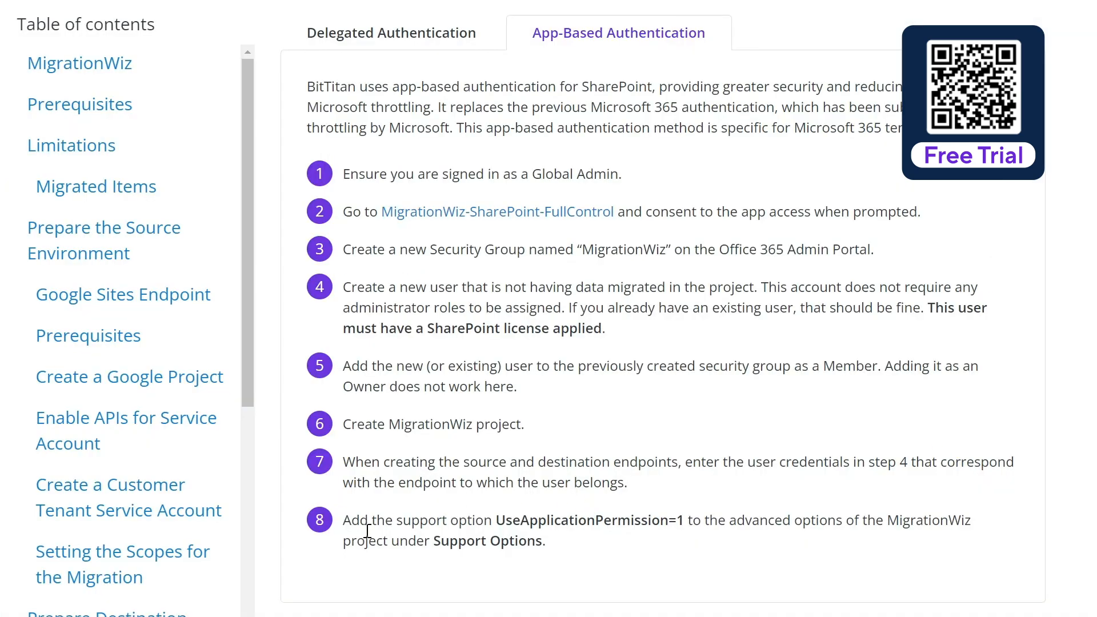
{"action": "left_click_drag", "start_coordinate": [498, 521], "coordinate": [686, 520]}
{"action": "key", "text": "ctrl+c"}
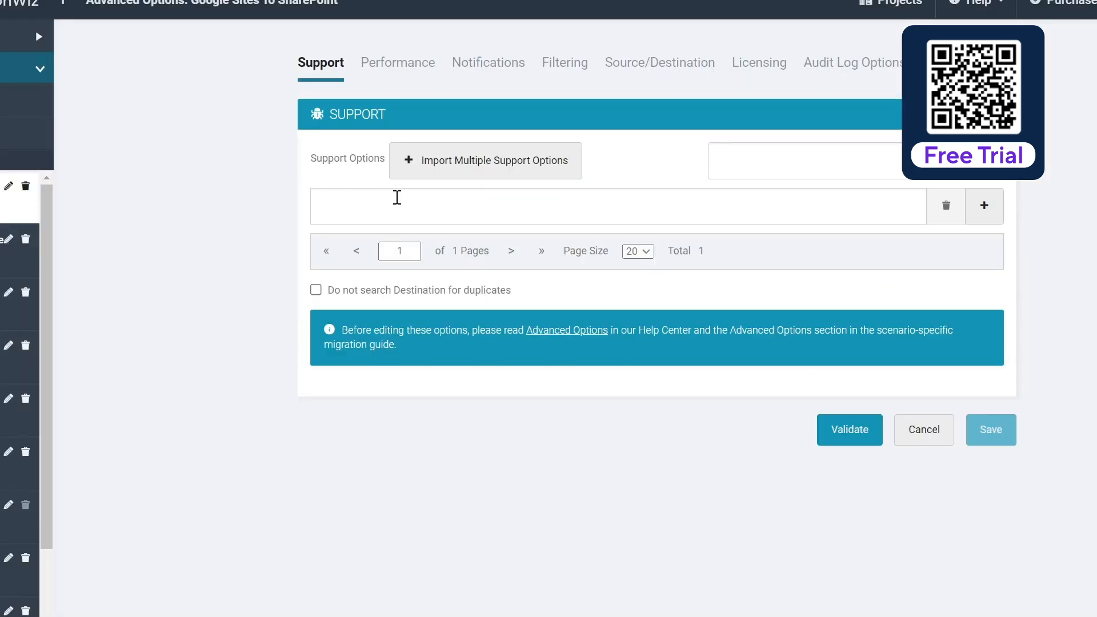
{"action": "left_click", "coordinate": [396, 205]}
{"action": "key", "text": "ctrl+v"}
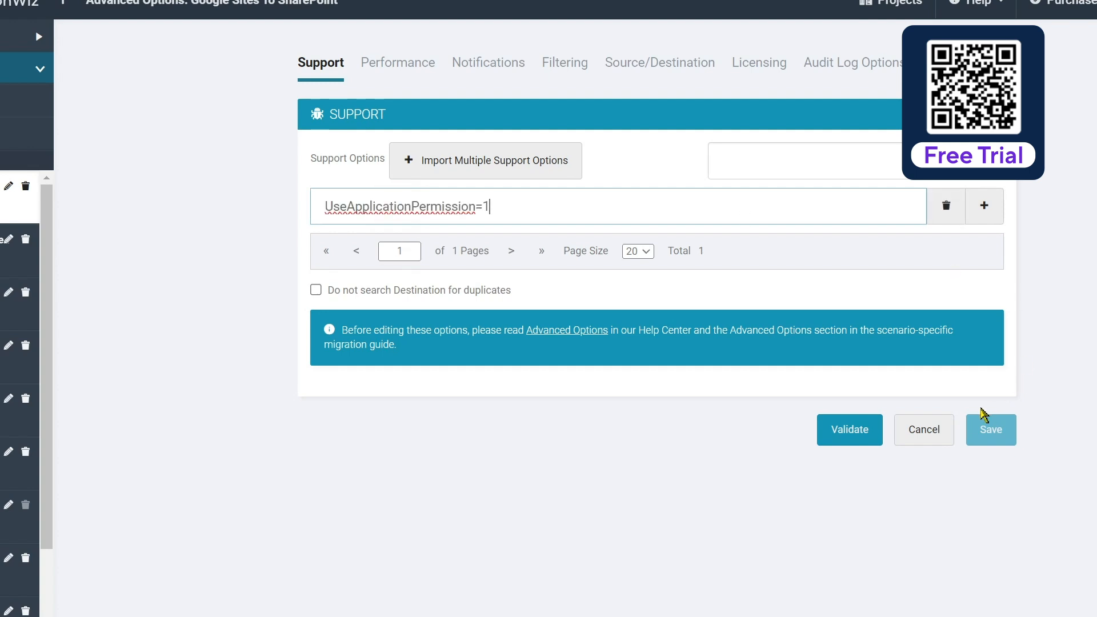
{"action": "left_click", "coordinate": [840, 432]}
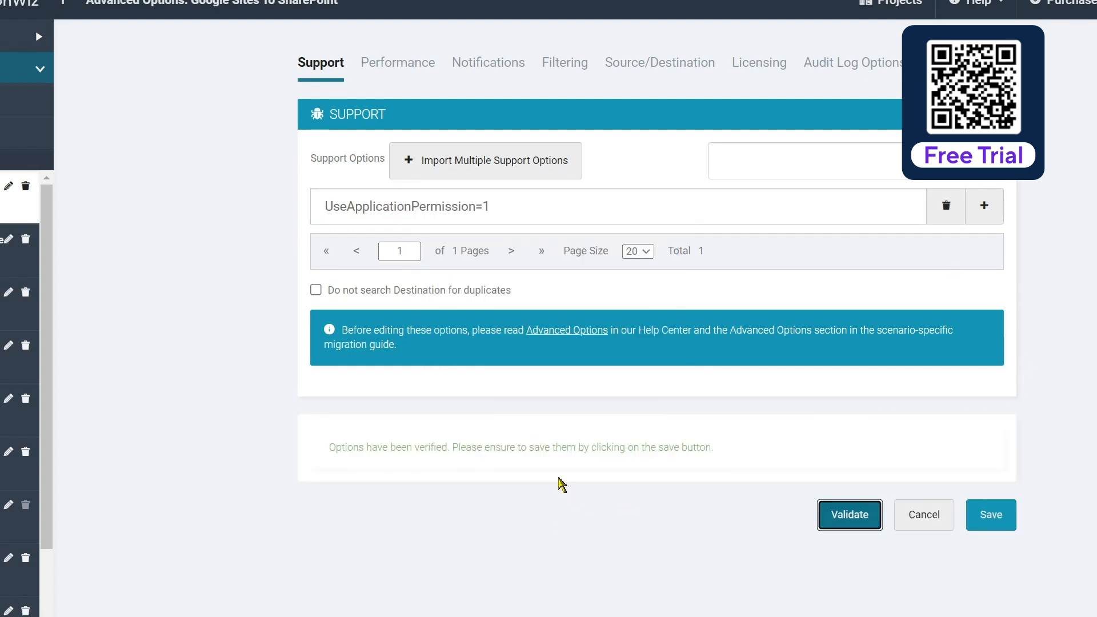
{"action": "left_click", "coordinate": [994, 517]}
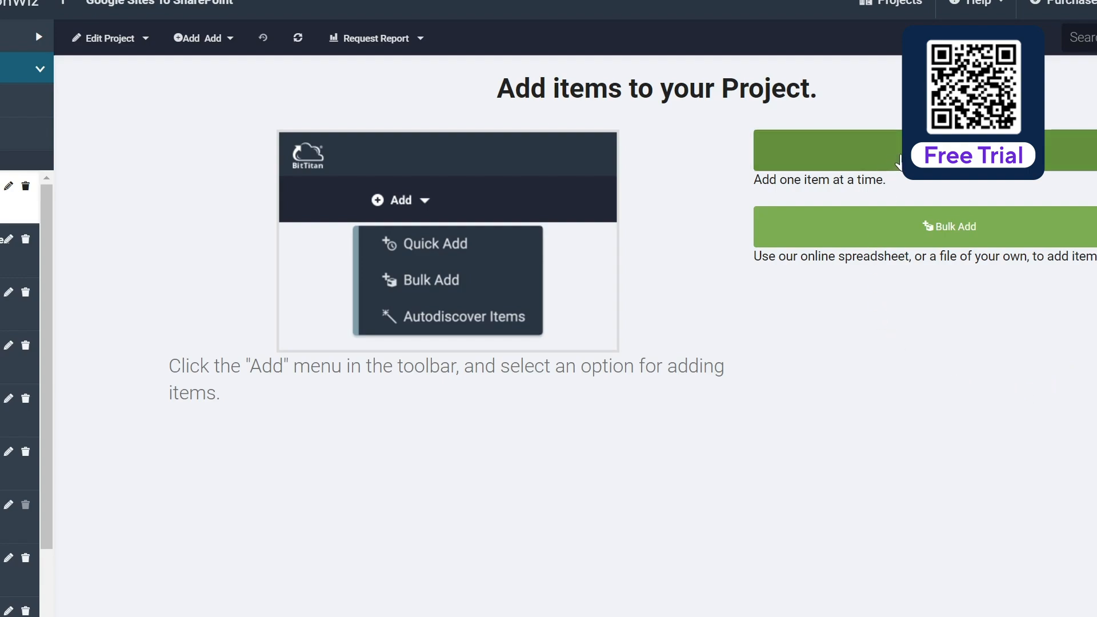
Step: Start adding a single migration item and use the Google help site's copied published link as its source URL
{"action": "left_click", "coordinate": [899, 162]}
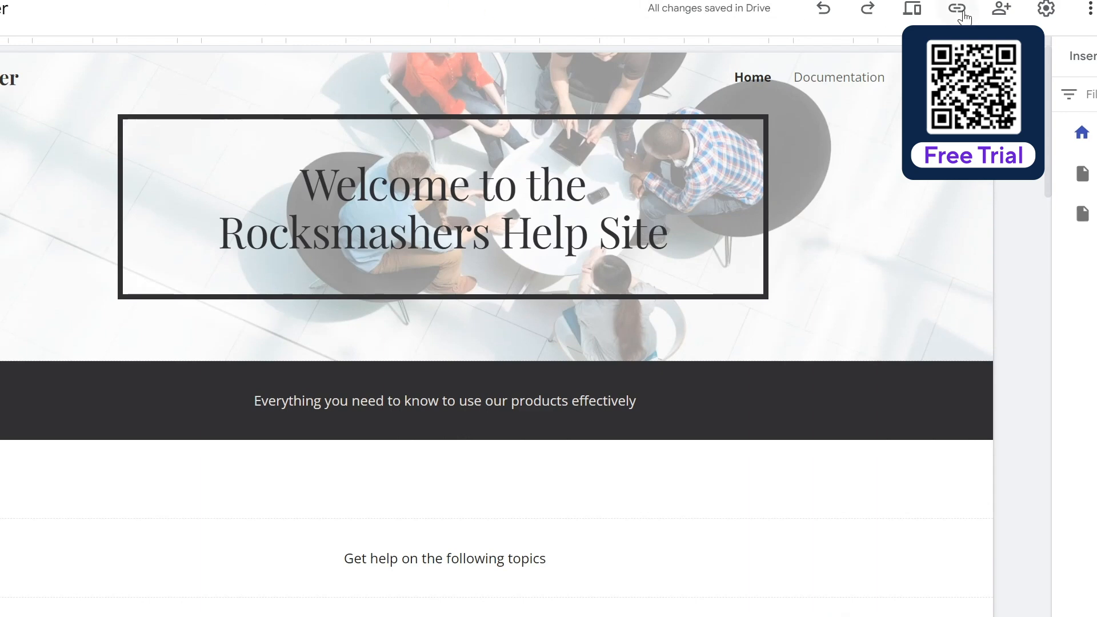
{"action": "left_click", "coordinate": [958, 11]}
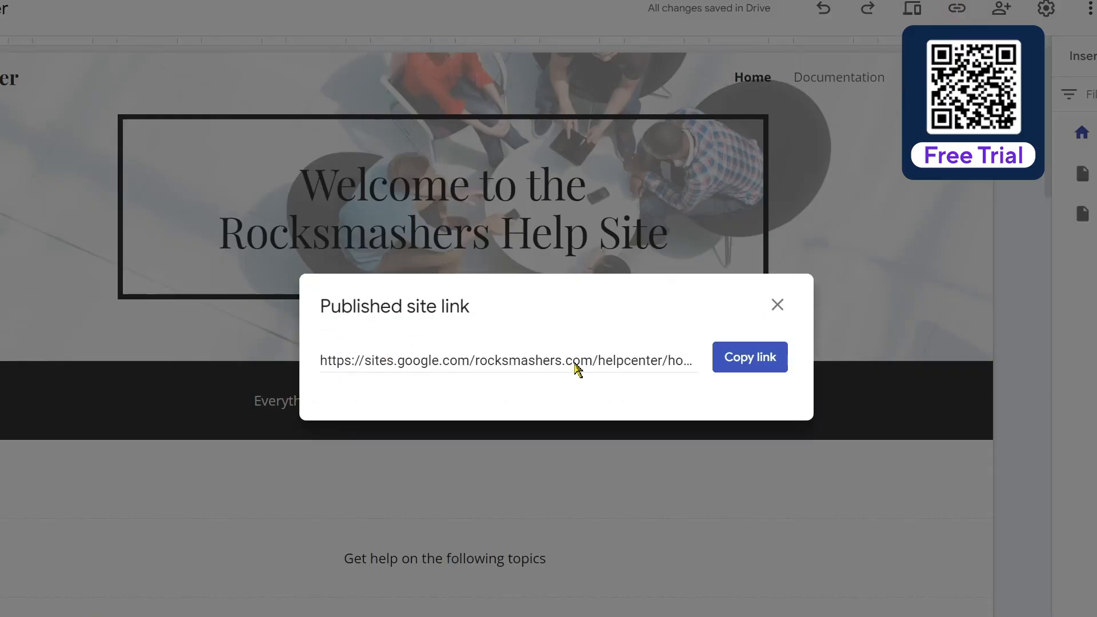
{"action": "left_click", "coordinate": [758, 361]}
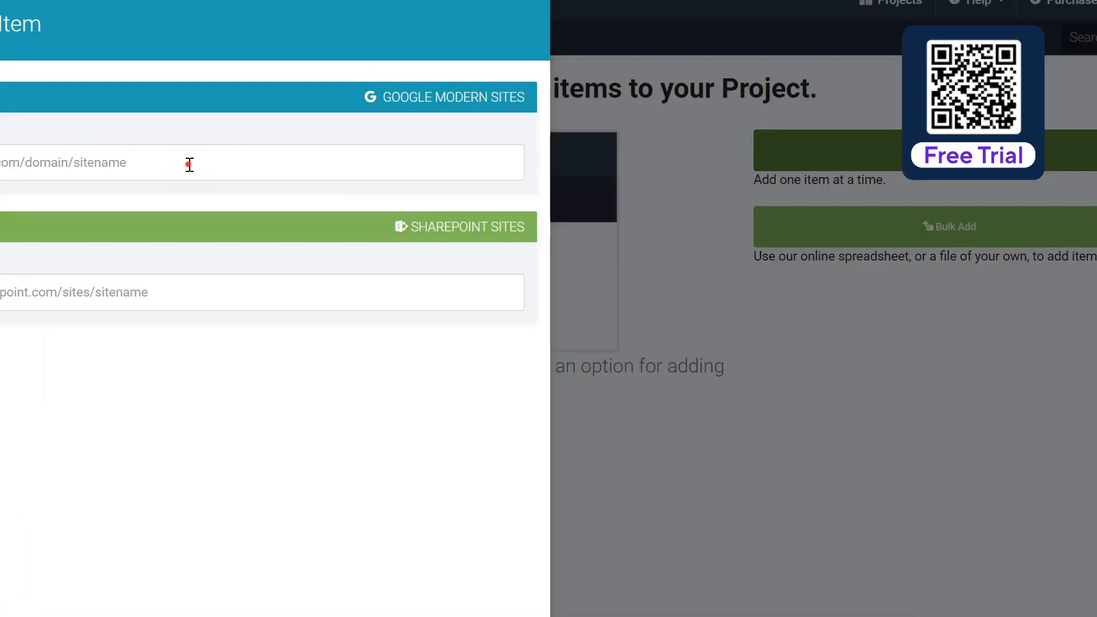
{"action": "left_click", "coordinate": [190, 164]}
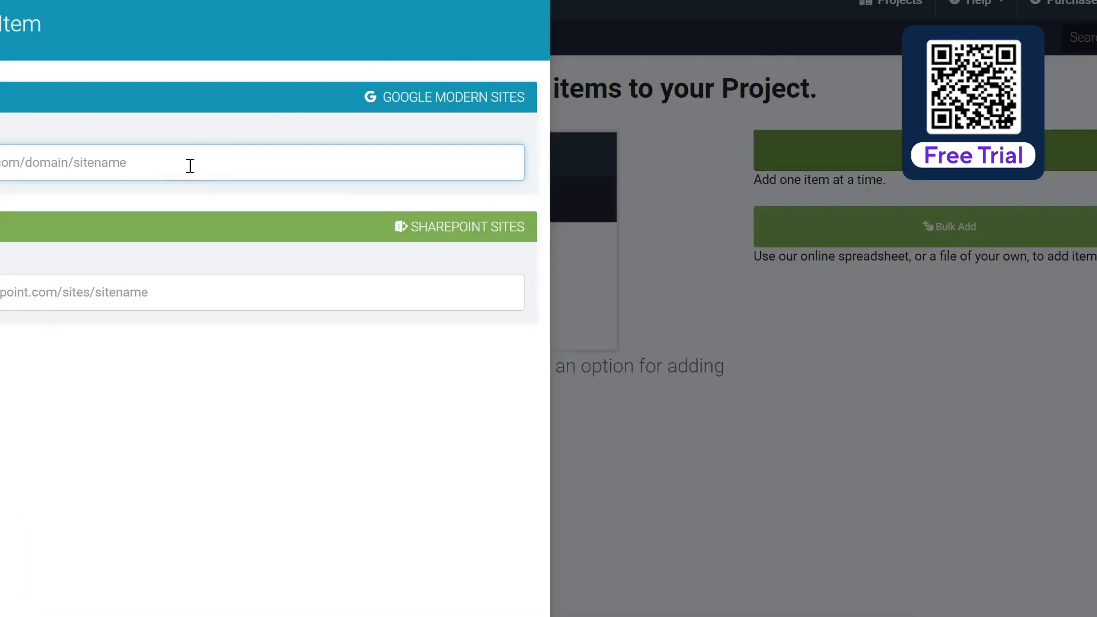
{"action": "key", "text": "ctrl+v"}
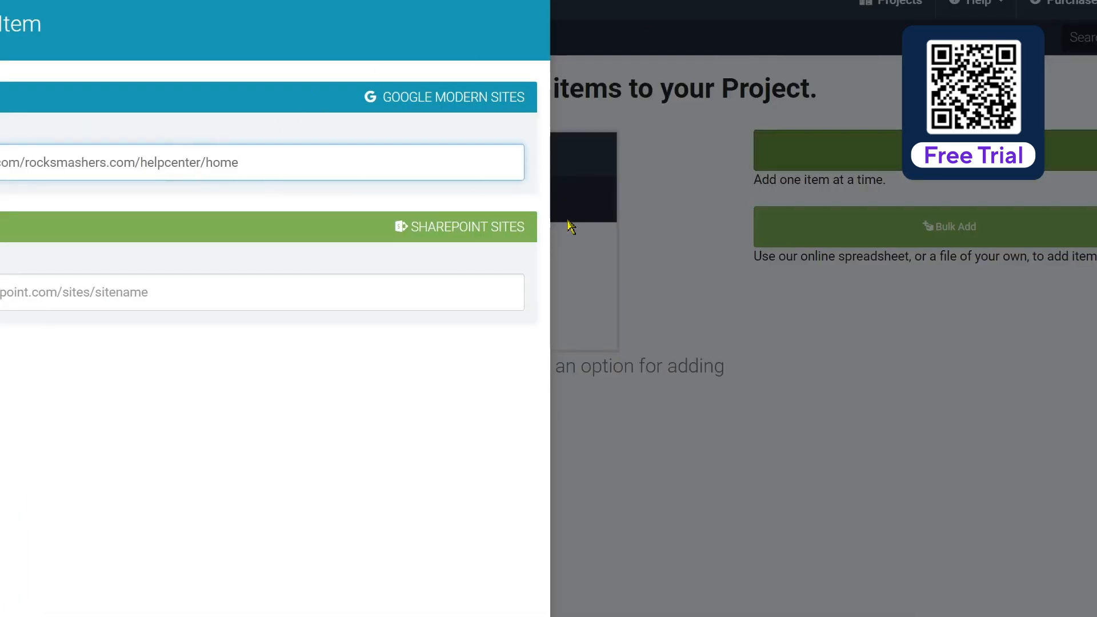
Step: Remove the trailing /home from the source Google site URL so that it ends in /helpcenter
{"action": "key", "text": "BackSpace"}
{"action": "key", "text": "BackSpace"}
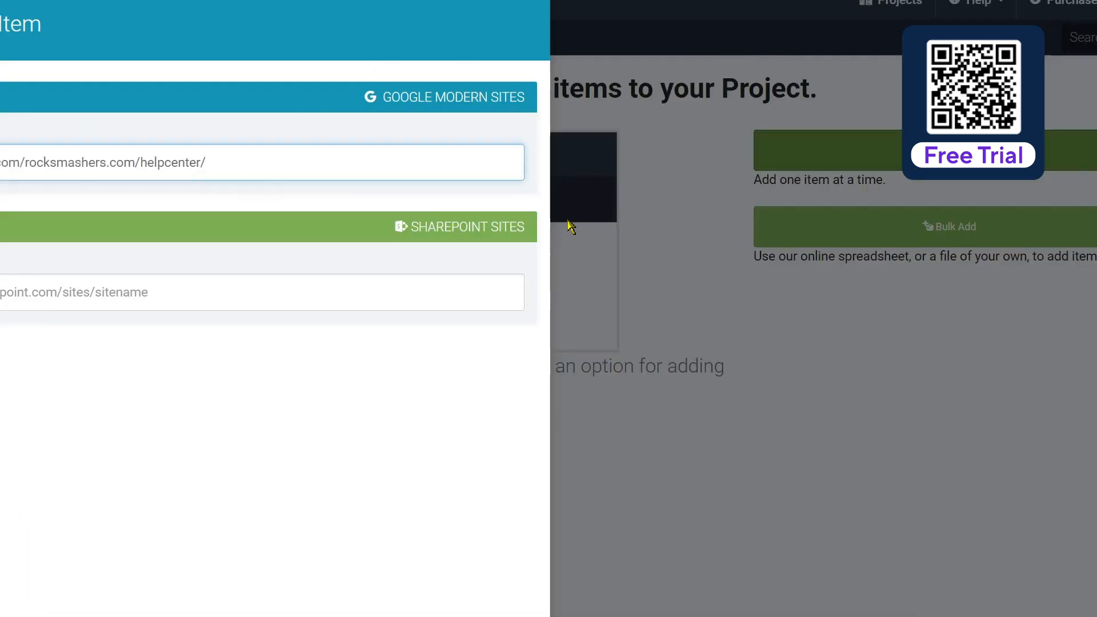
{"action": "key", "text": "BackSpace"}
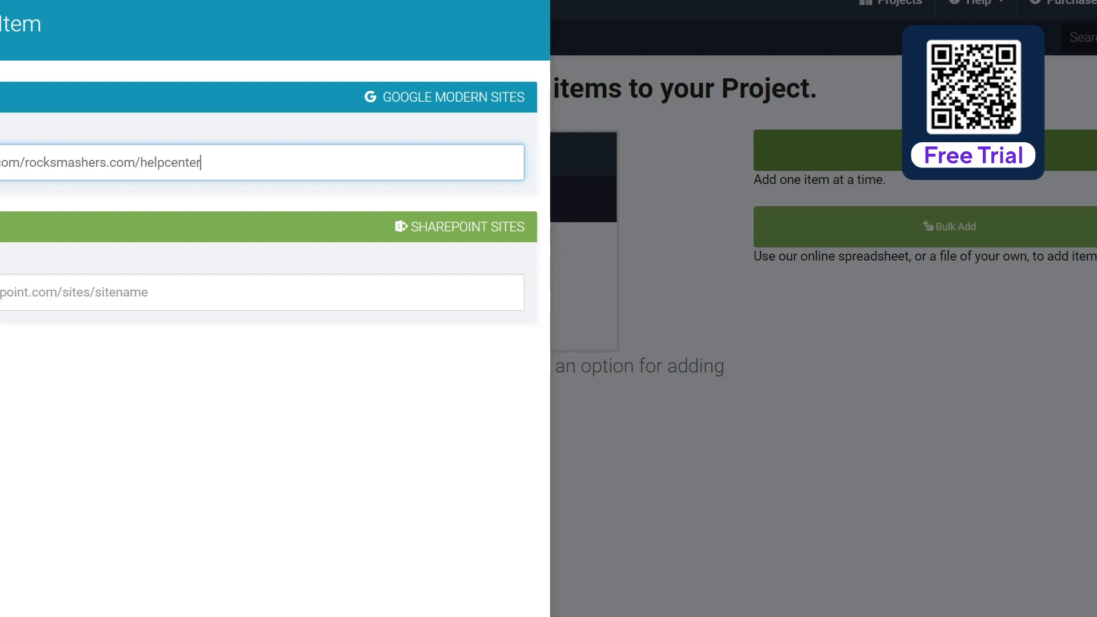
Step: Copy the shortened source URL and open it in the browser to check where it leads
{"action": "left_click", "coordinate": [623, 39]}
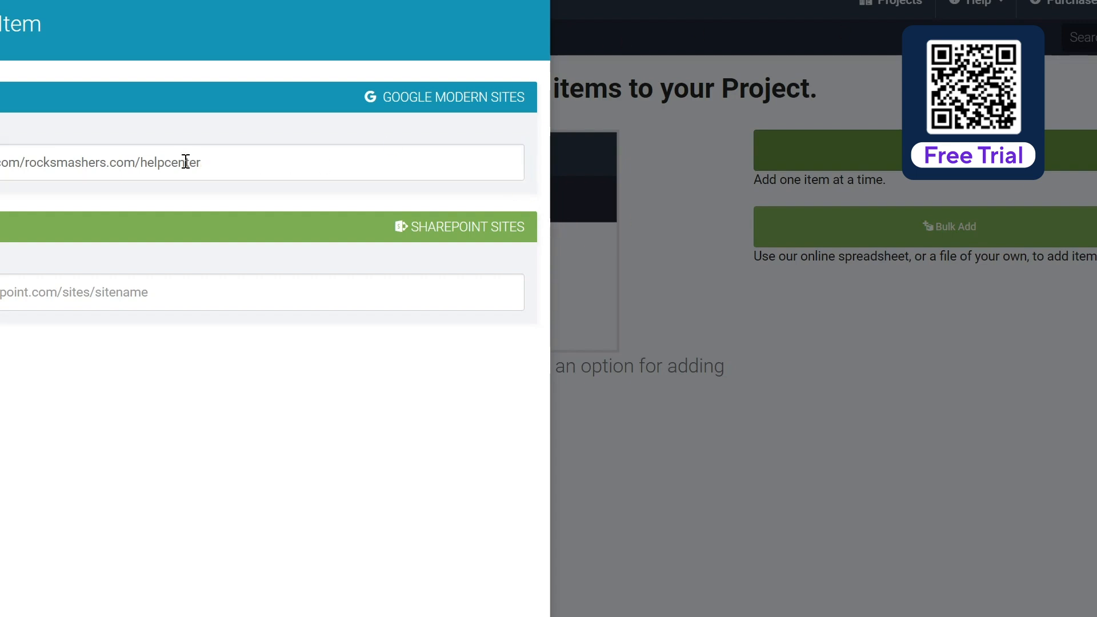
{"action": "triple_click", "coordinate": [226, 158]}
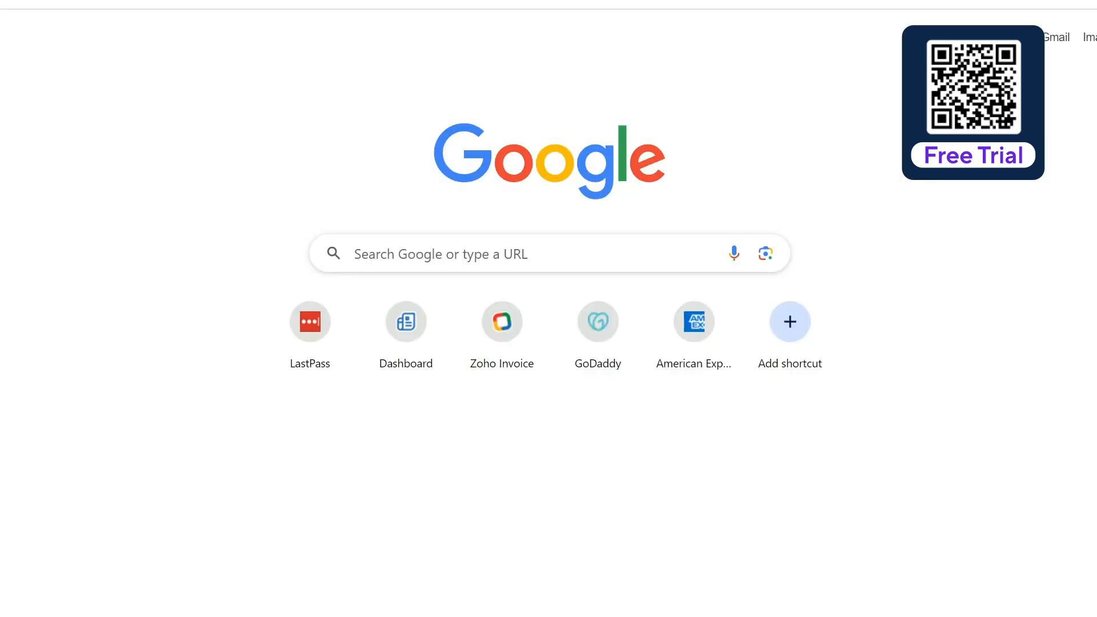
{"action": "key", "text": "ctrl+l"}
{"action": "key", "text": "ctrl+v"}
{"action": "key", "text": "Return"}
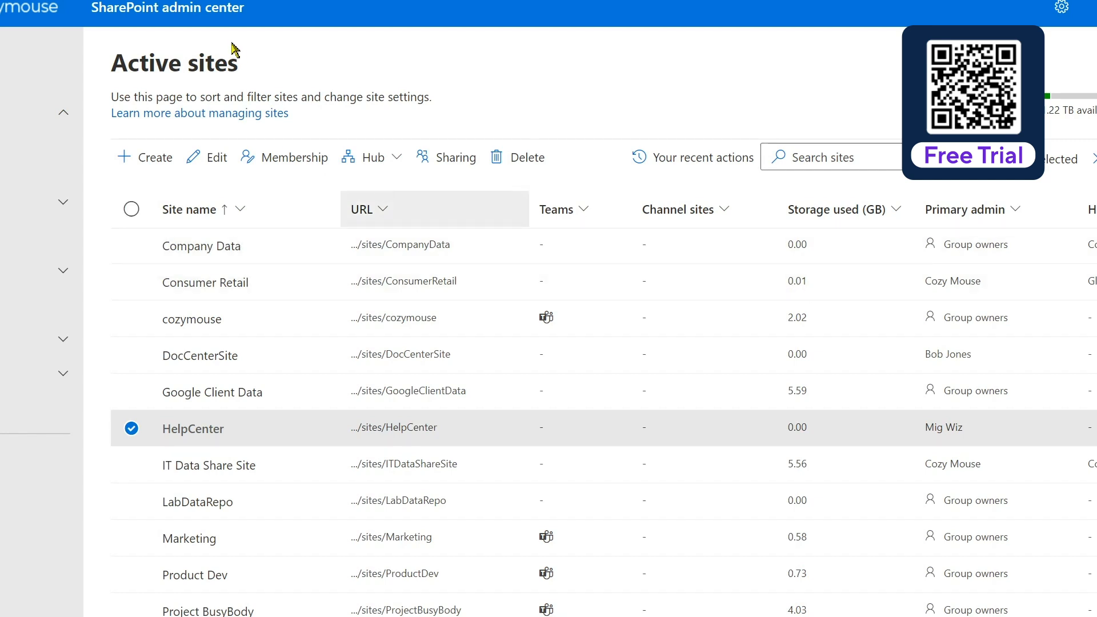
Step: Copy the HelpCenter site's link from the SharePoint admin center into the item's destination URL and save the item
{"action": "right_click", "coordinate": [390, 426]}
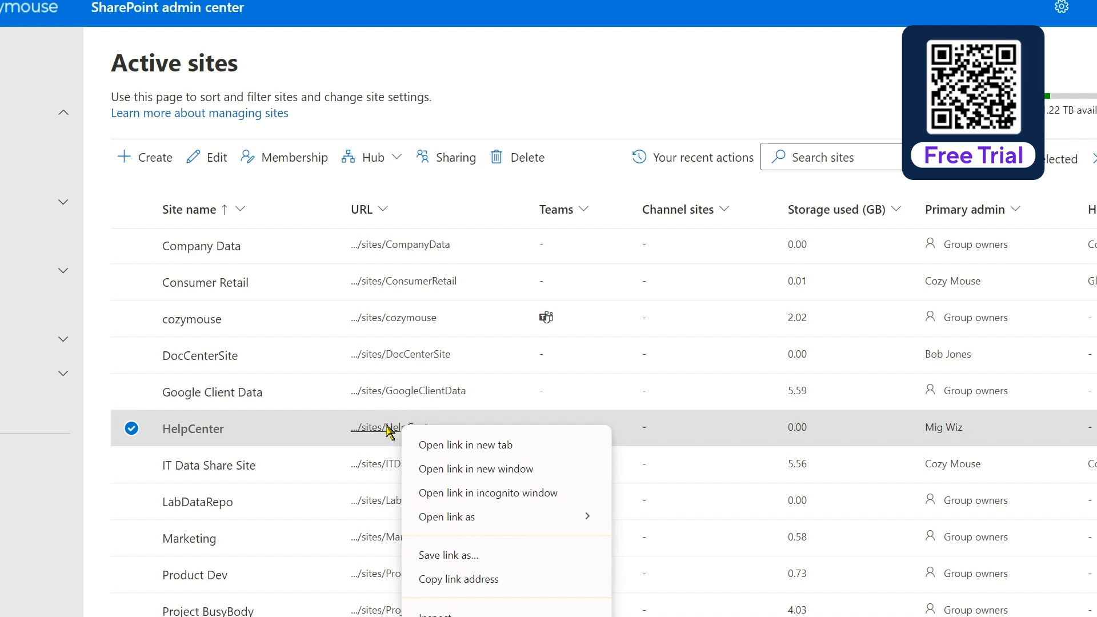
{"action": "left_click", "coordinate": [468, 580]}
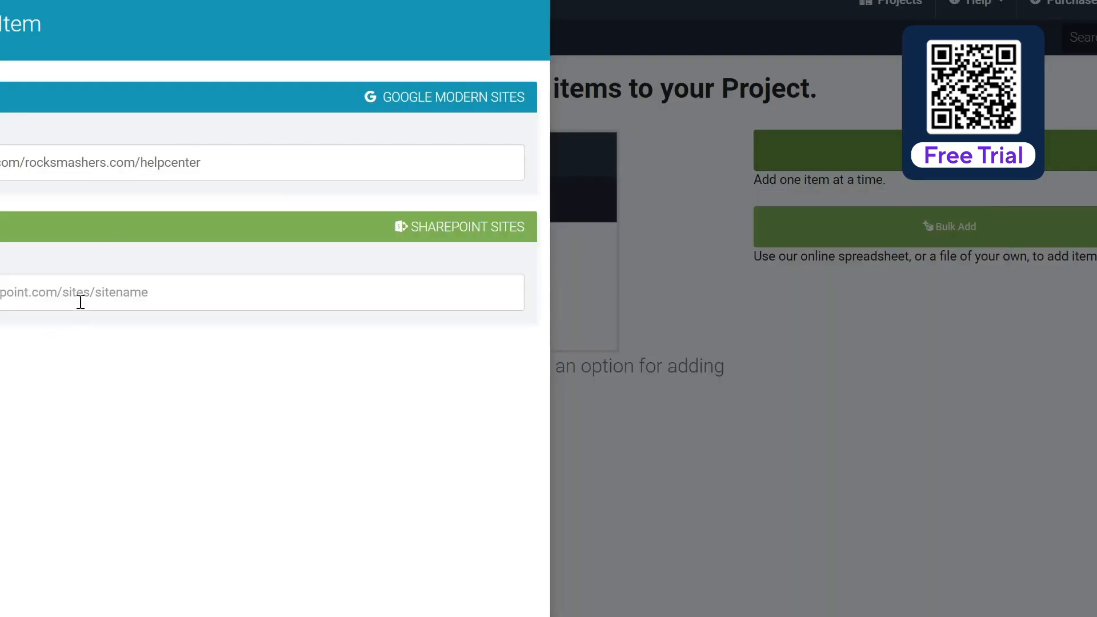
{"action": "left_click", "coordinate": [75, 294]}
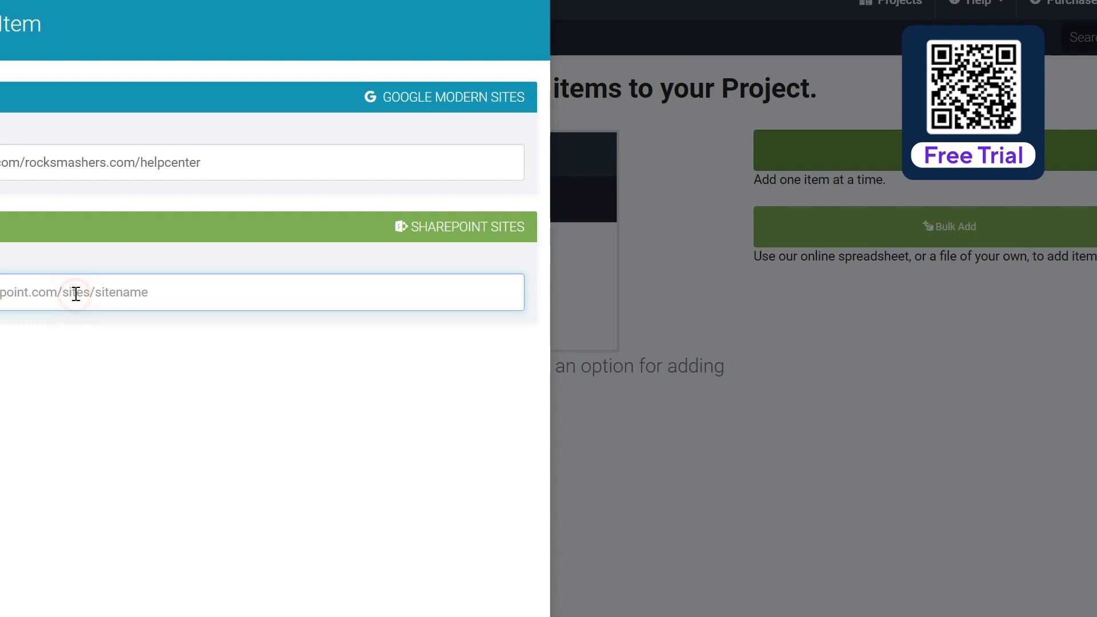
{"action": "key", "text": "ctrl+v"}
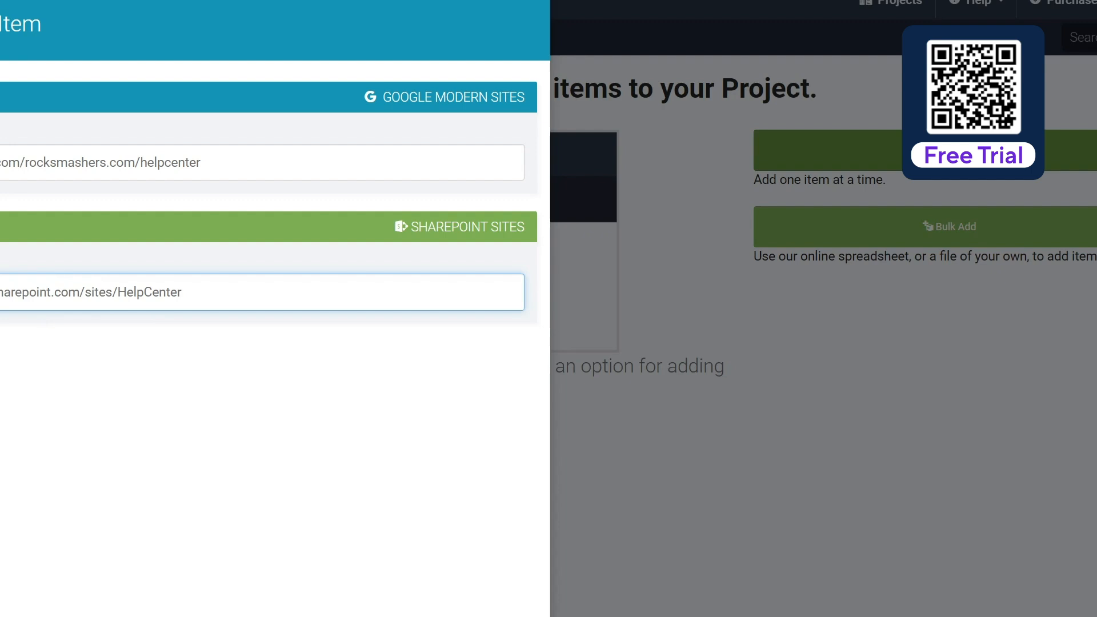
{"action": "left_click", "coordinate": [434, 616]}
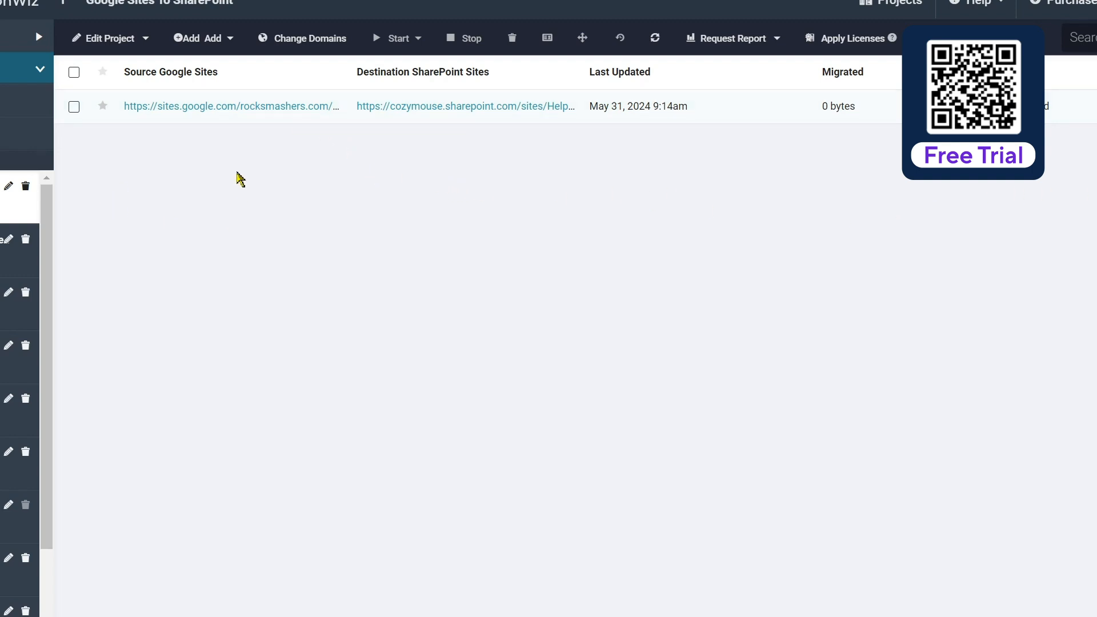
Step: Run a credential verification on the new migration item and confirm it
{"action": "left_click", "coordinate": [73, 107]}
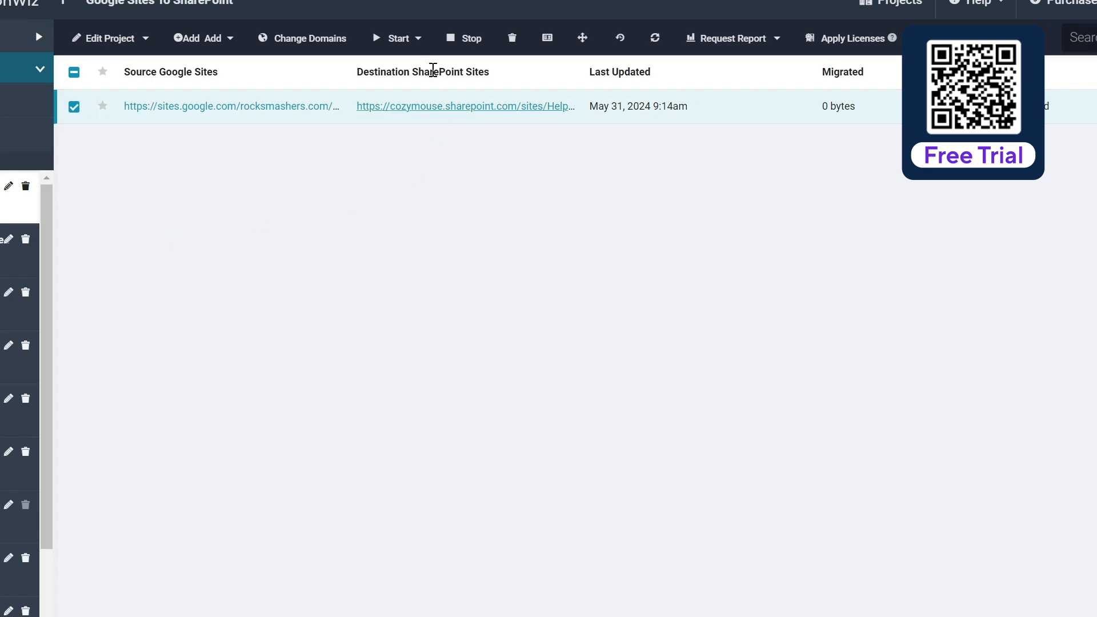
{"action": "left_click", "coordinate": [420, 40]}
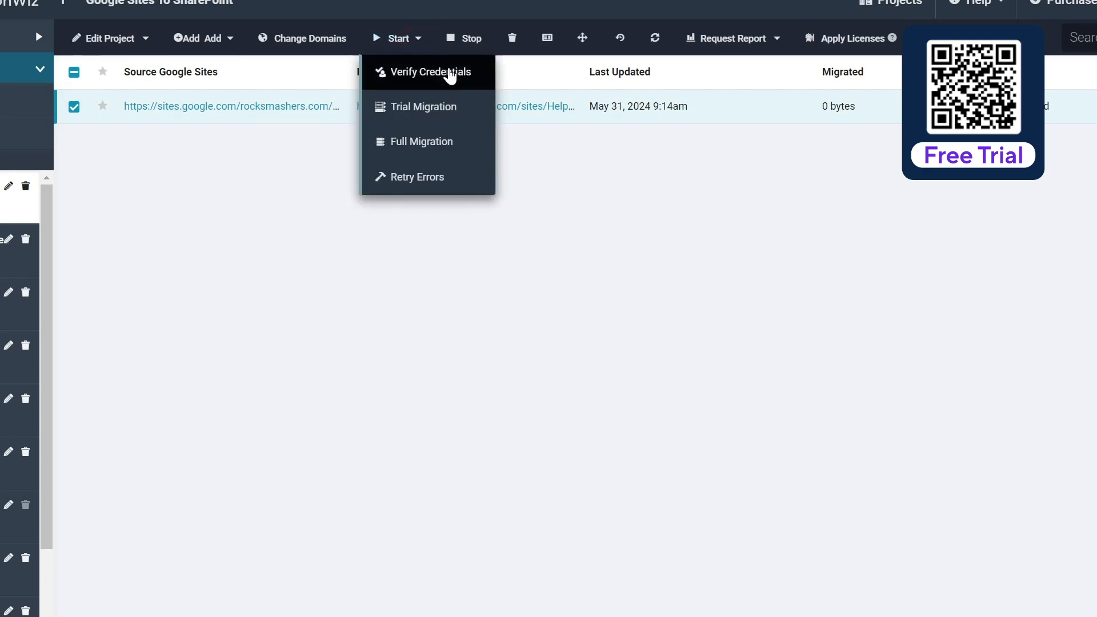
{"action": "left_click", "coordinate": [450, 73]}
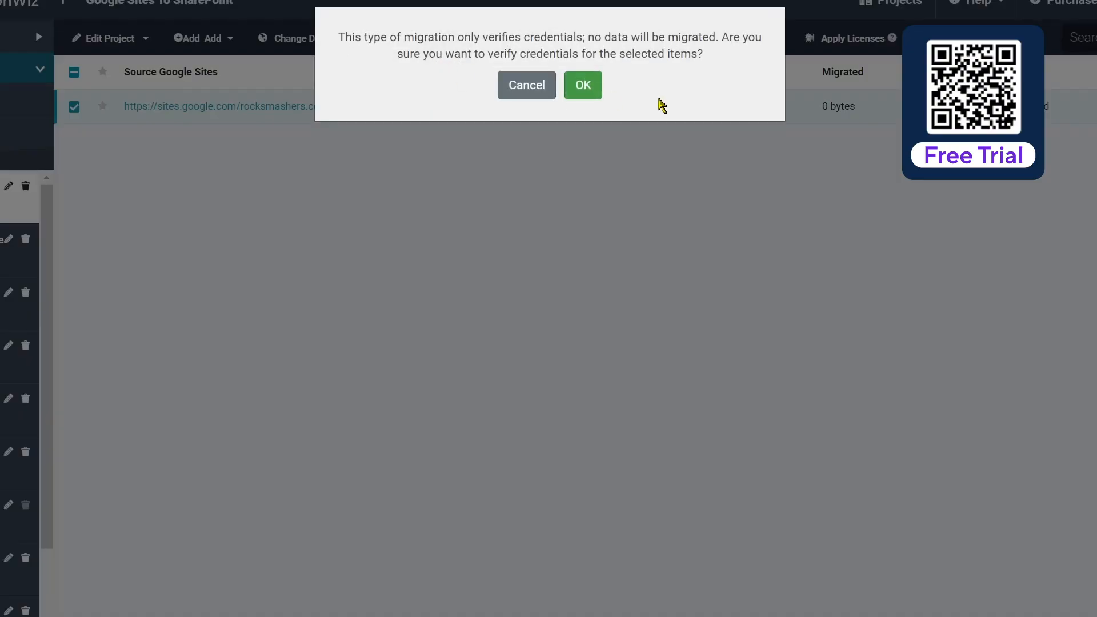
{"action": "left_click", "coordinate": [583, 85]}
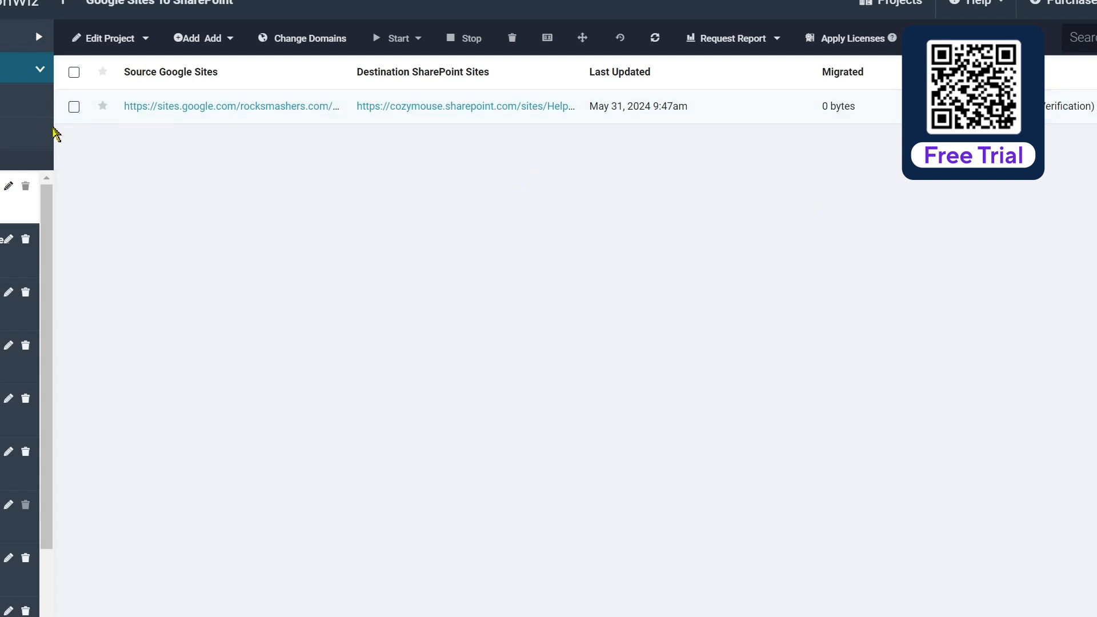
Step: Start a full migration of the verified item, going through its license and content options
{"action": "left_click", "coordinate": [74, 107]}
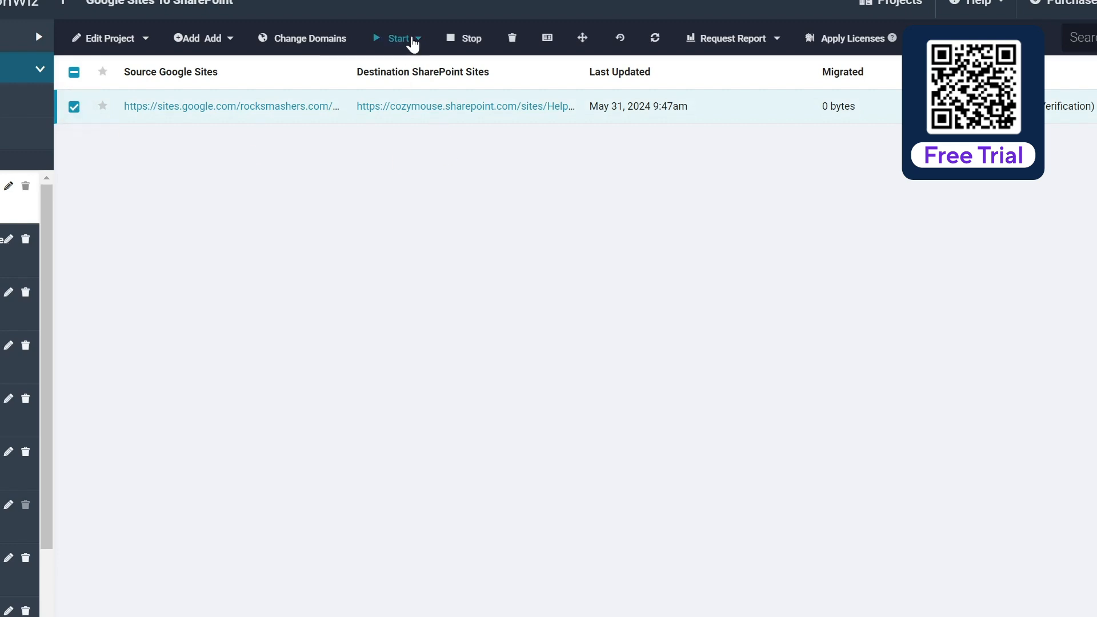
{"action": "left_click", "coordinate": [413, 40]}
{"action": "left_click", "coordinate": [439, 141]}
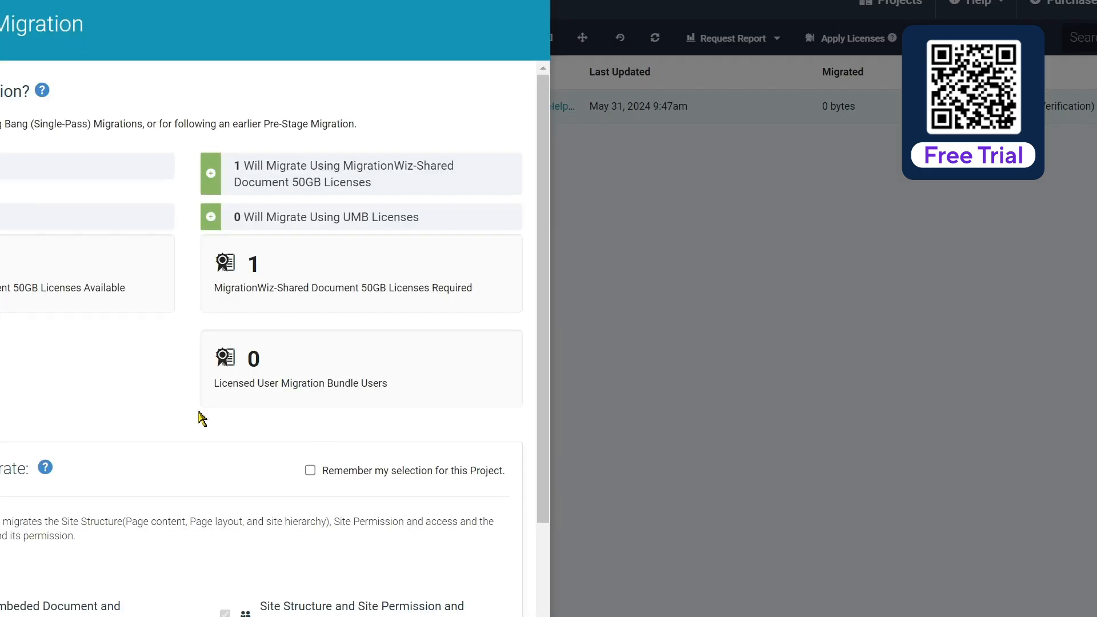
{"action": "scroll", "coordinate": [204, 411], "scroll_direction": "down", "scroll_amount": 3}
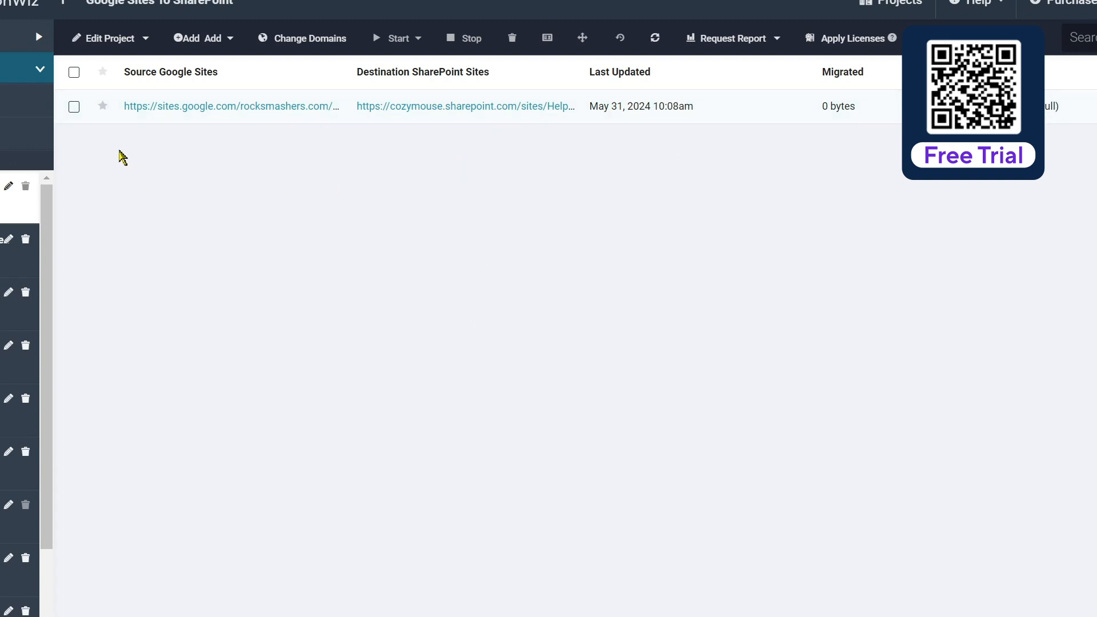
Step: Start a second full migration pass for the same item
{"action": "left_click", "coordinate": [74, 106]}
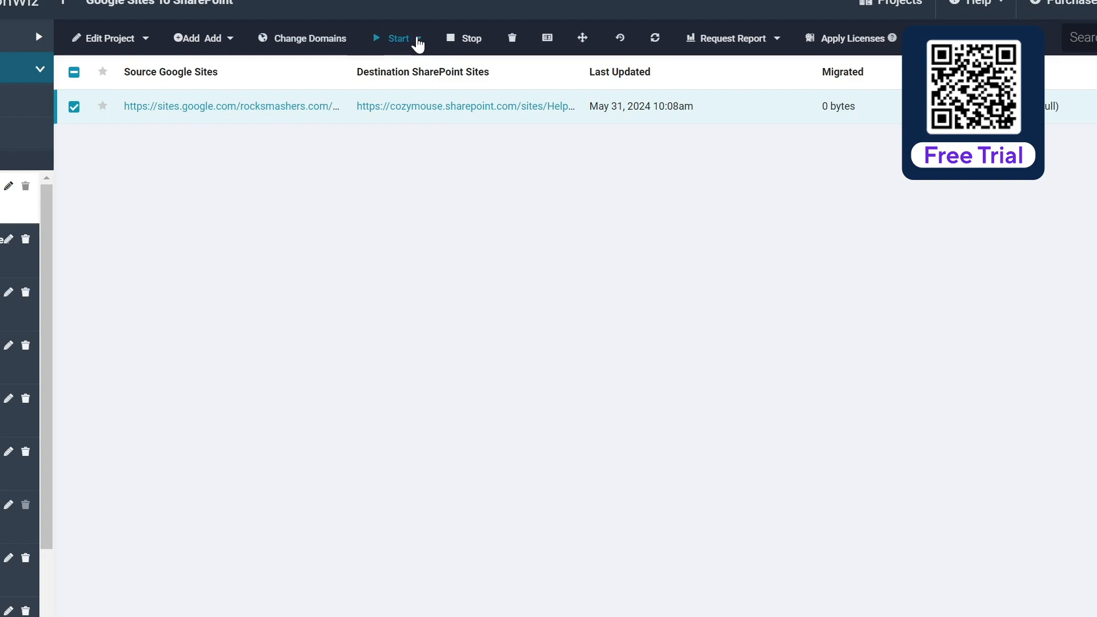
{"action": "left_click", "coordinate": [416, 40]}
{"action": "left_click", "coordinate": [452, 145]}
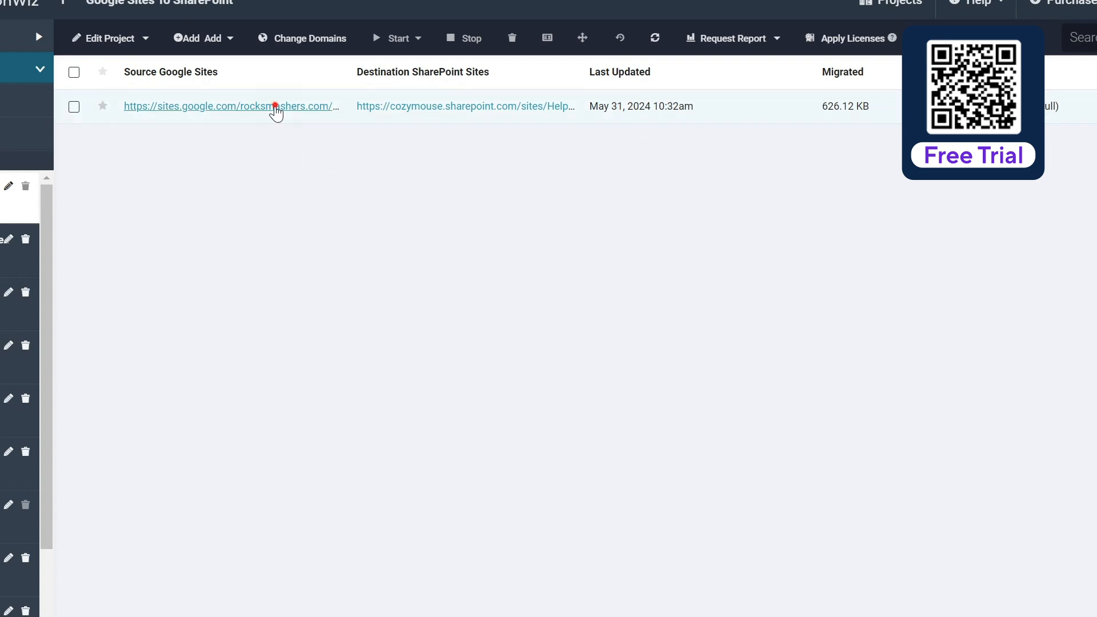
Step: Open the item's migration details and review the folder summary, migrated items and migration errors
{"action": "left_click", "coordinate": [274, 110]}
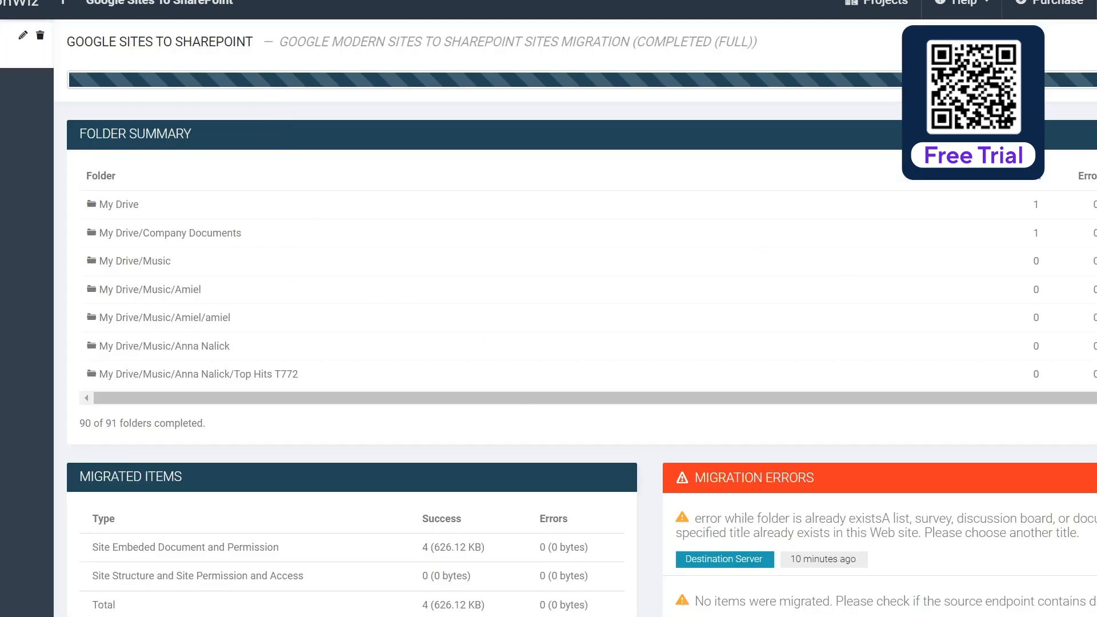
{"action": "scroll", "coordinate": [560, 290], "scroll_direction": "down", "scroll_amount": 2}
{"action": "scroll", "coordinate": [560, 290], "scroll_direction": "down", "scroll_amount": 10}
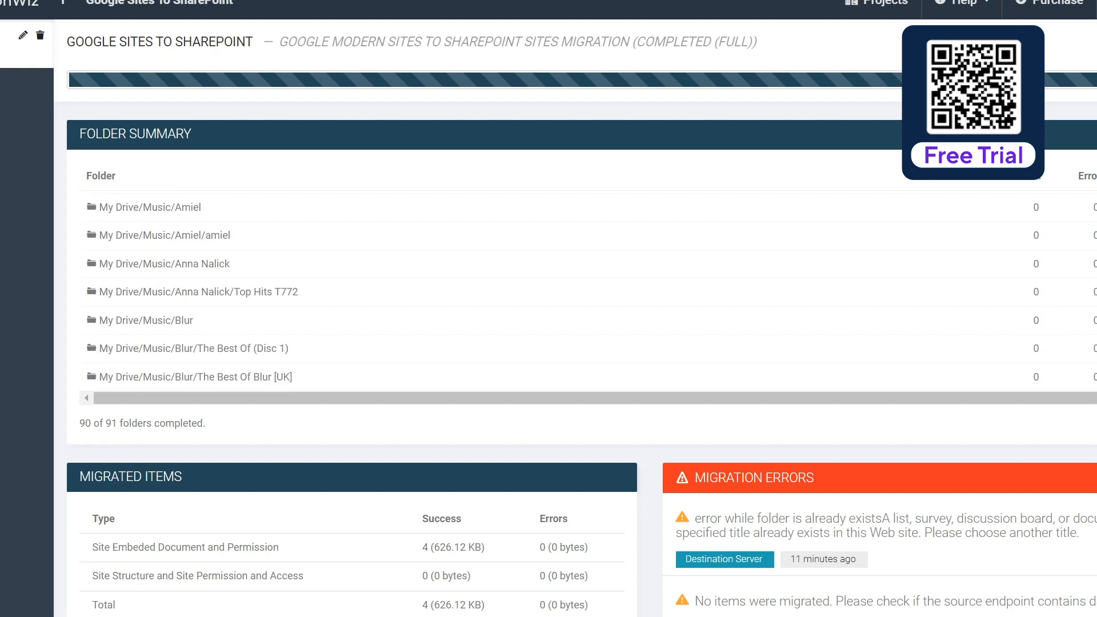
{"action": "scroll", "coordinate": [560, 295], "scroll_direction": "down", "scroll_amount": 15}
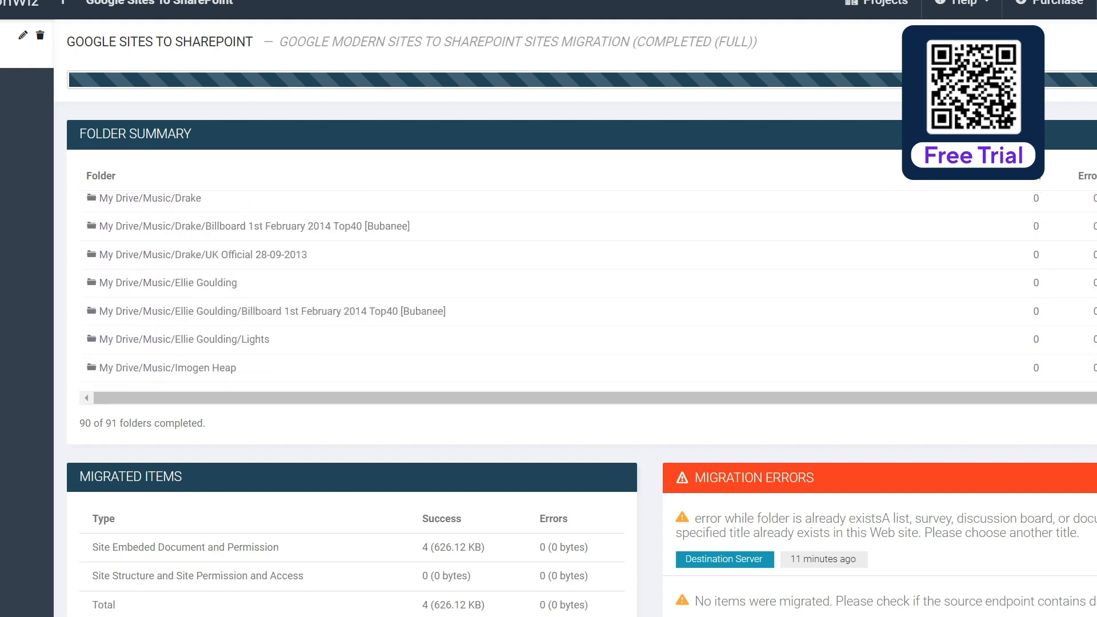
{"action": "scroll", "coordinate": [560, 294], "scroll_direction": "down", "scroll_amount": 4}
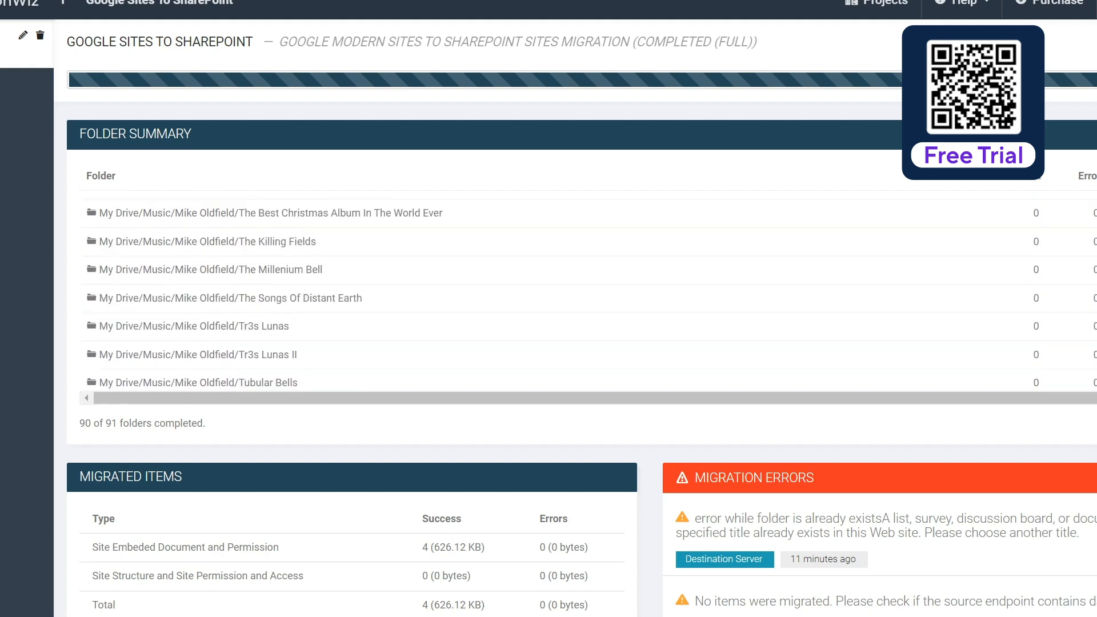
{"action": "scroll", "coordinate": [563, 295], "scroll_direction": "down", "scroll_amount": 15}
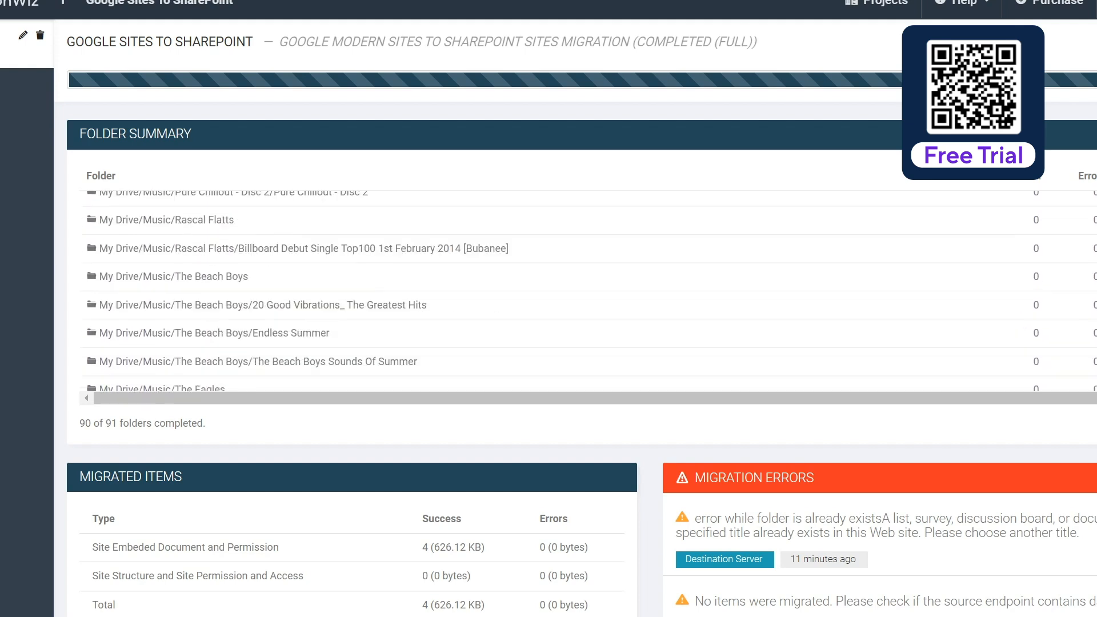
{"action": "scroll", "coordinate": [563, 288], "scroll_direction": "down", "scroll_amount": 5}
{"action": "scroll", "coordinate": [563, 289], "scroll_direction": "up", "scroll_amount": 3}
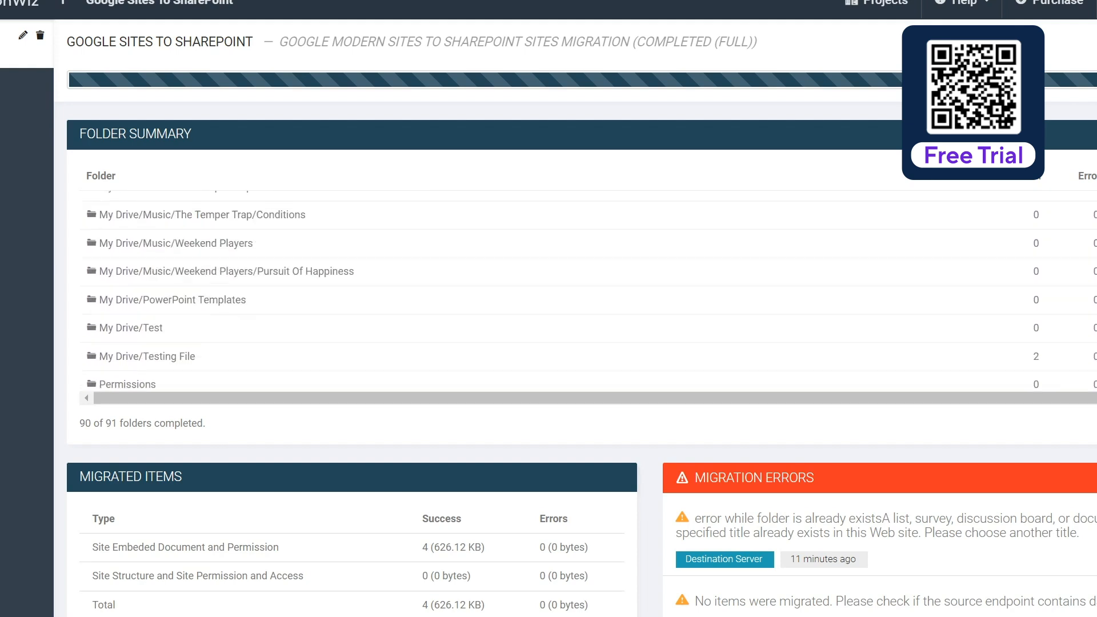
{"action": "scroll", "coordinate": [563, 289], "scroll_direction": "down", "scroll_amount": 1}
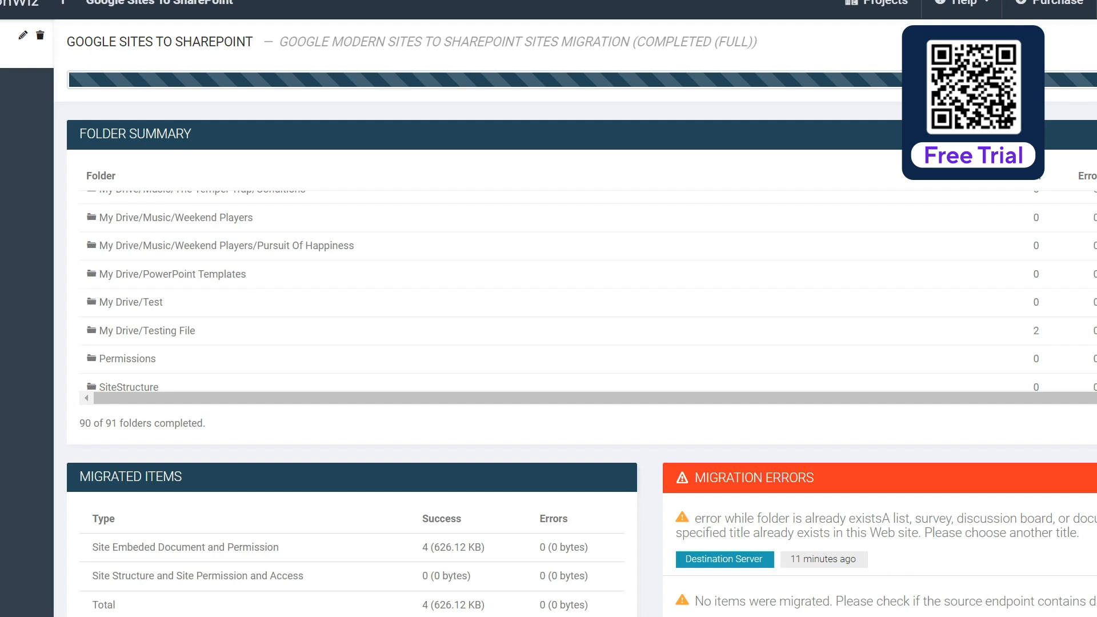
{"action": "scroll", "coordinate": [562, 290], "scroll_direction": "up", "scroll_amount": 4}
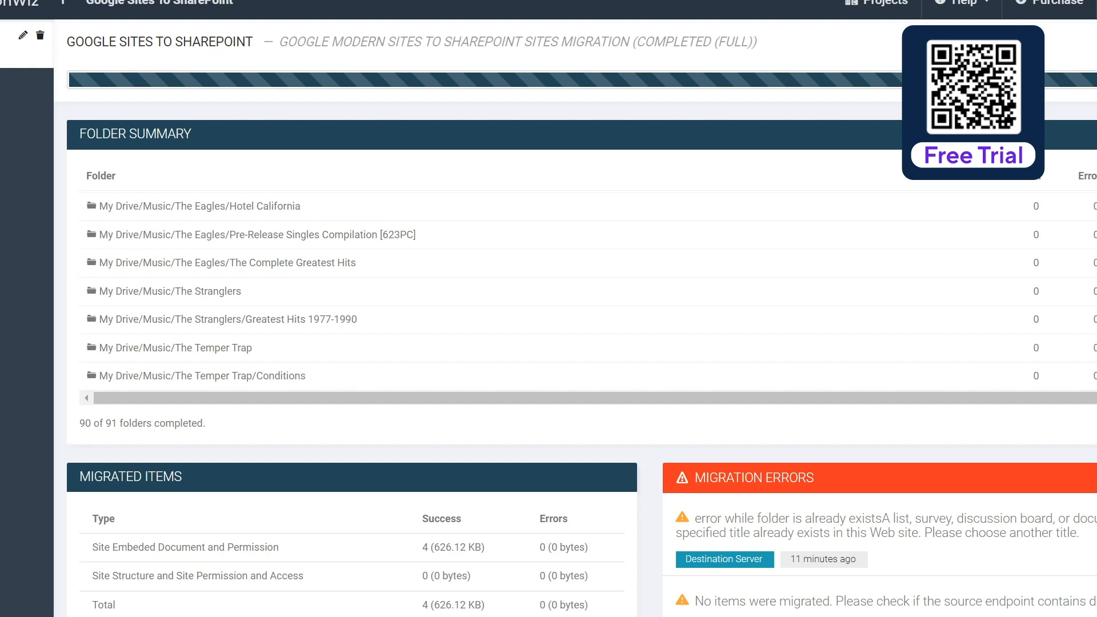
{"action": "scroll", "coordinate": [1046, 309], "scroll_direction": "down", "scroll_amount": 5}
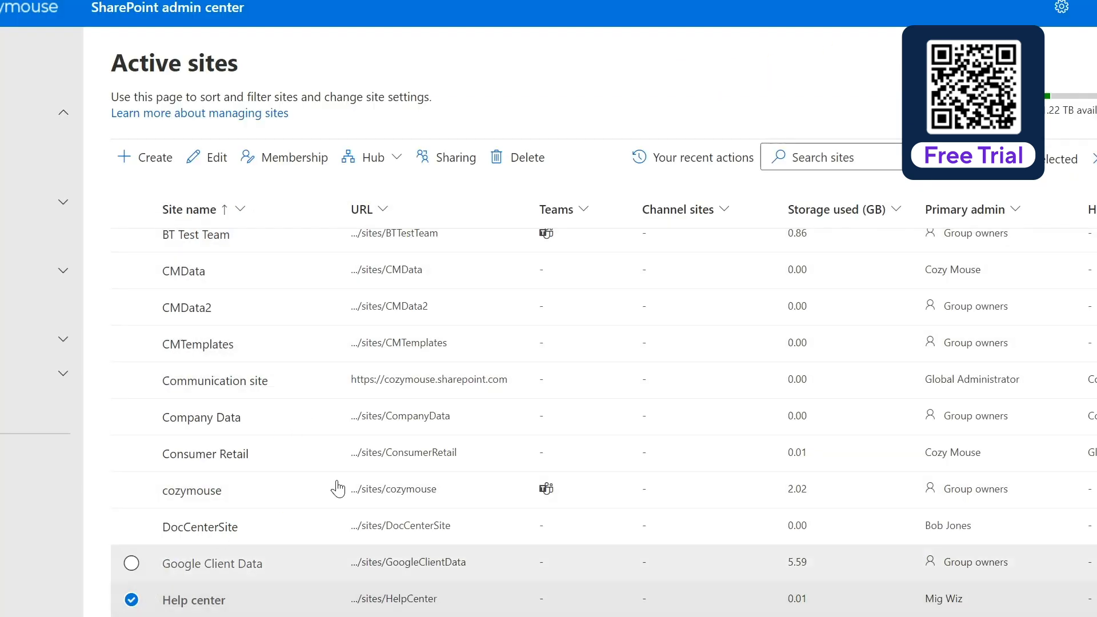
Step: Open the Help center site from the SharePoint admin center's active sites and review its migrated home page content
{"action": "left_click", "coordinate": [416, 601]}
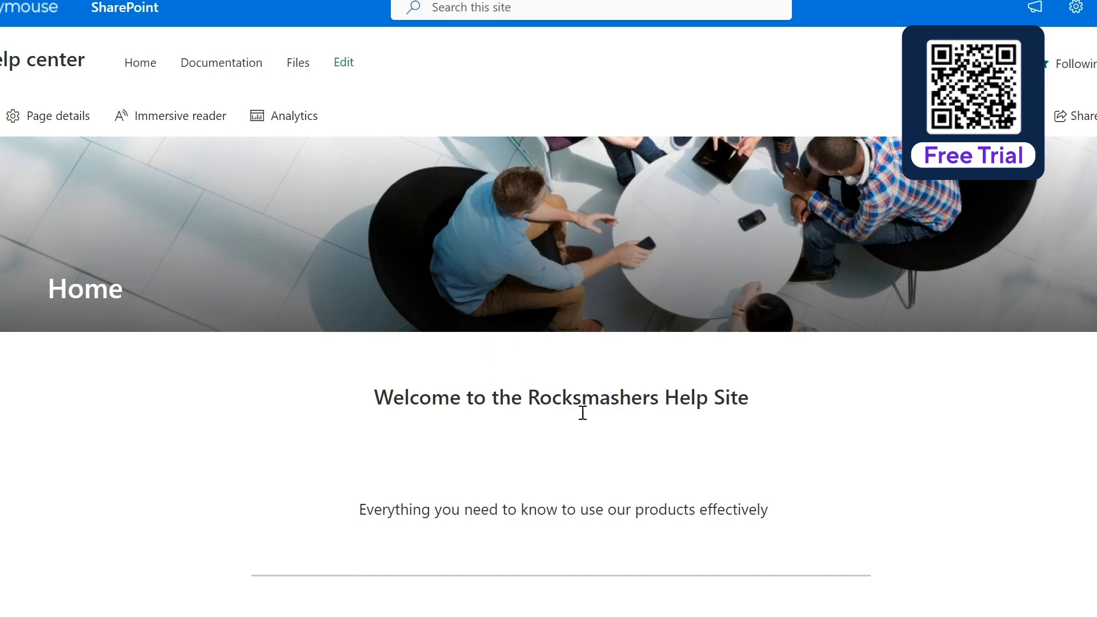
{"action": "scroll", "coordinate": [610, 400], "scroll_direction": "down", "scroll_amount": 3}
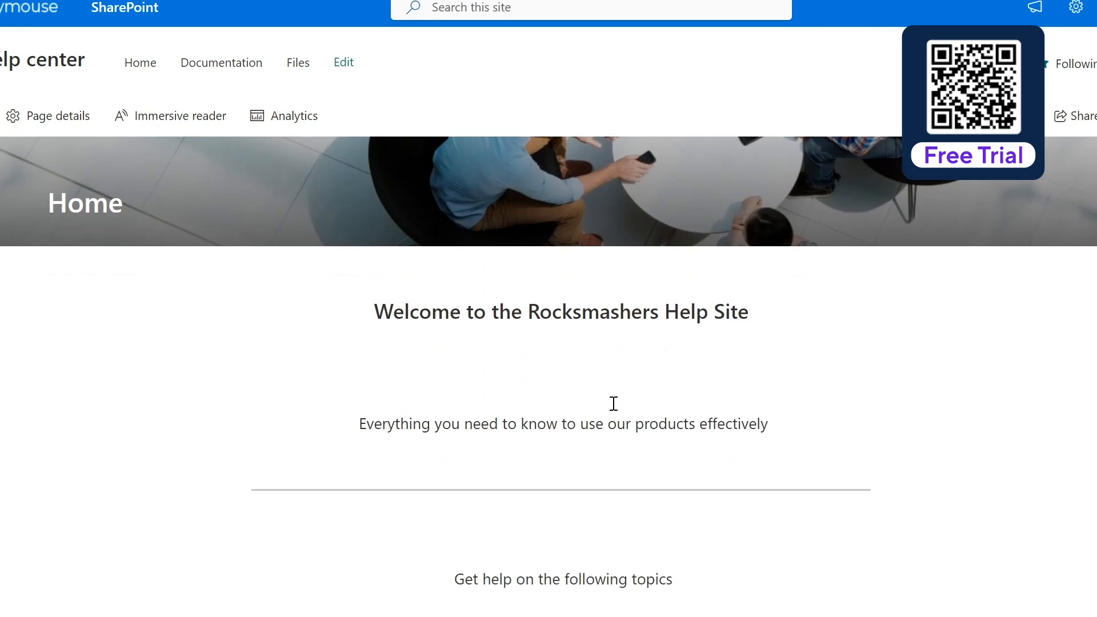
{"action": "scroll", "coordinate": [615, 410], "scroll_direction": "down", "scroll_amount": 5}
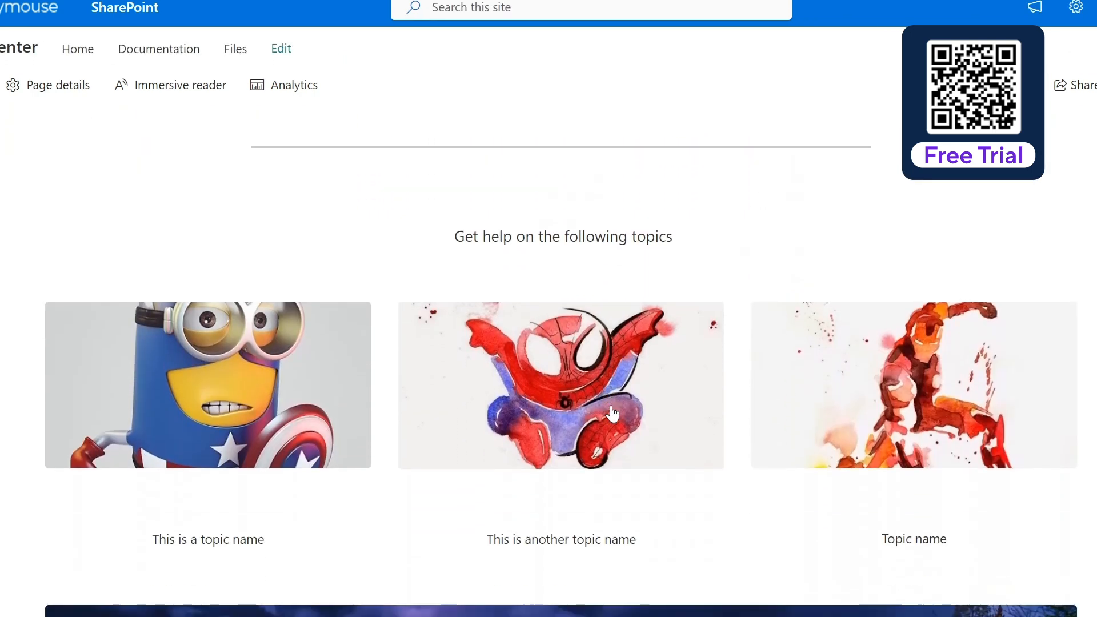
{"action": "scroll", "coordinate": [612, 414], "scroll_direction": "down", "scroll_amount": 3}
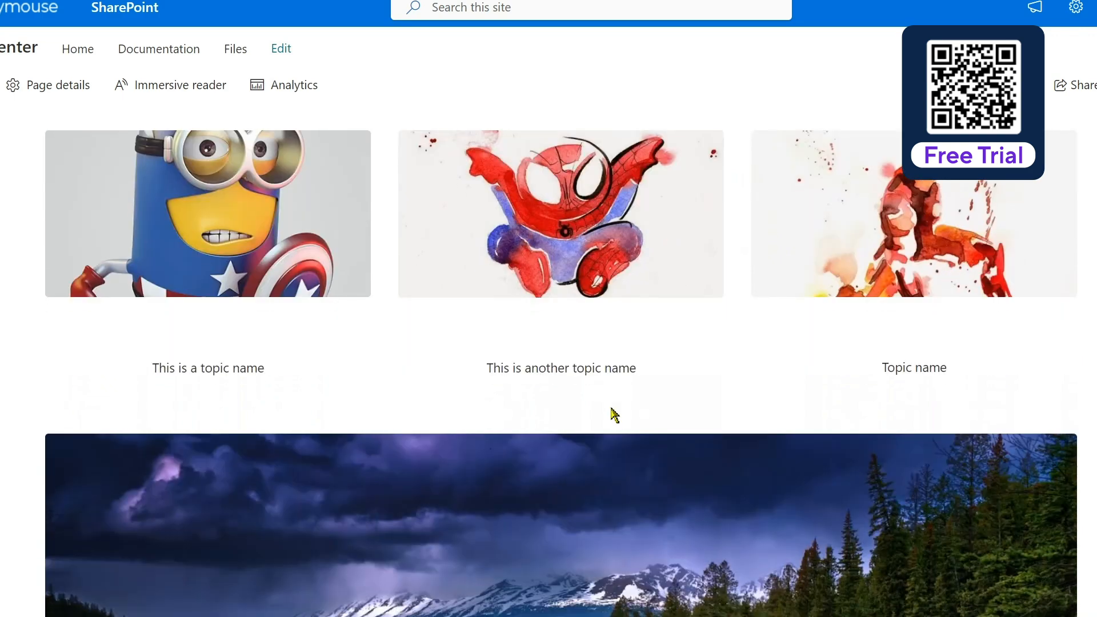
{"action": "scroll", "coordinate": [613, 415], "scroll_direction": "down", "scroll_amount": 8}
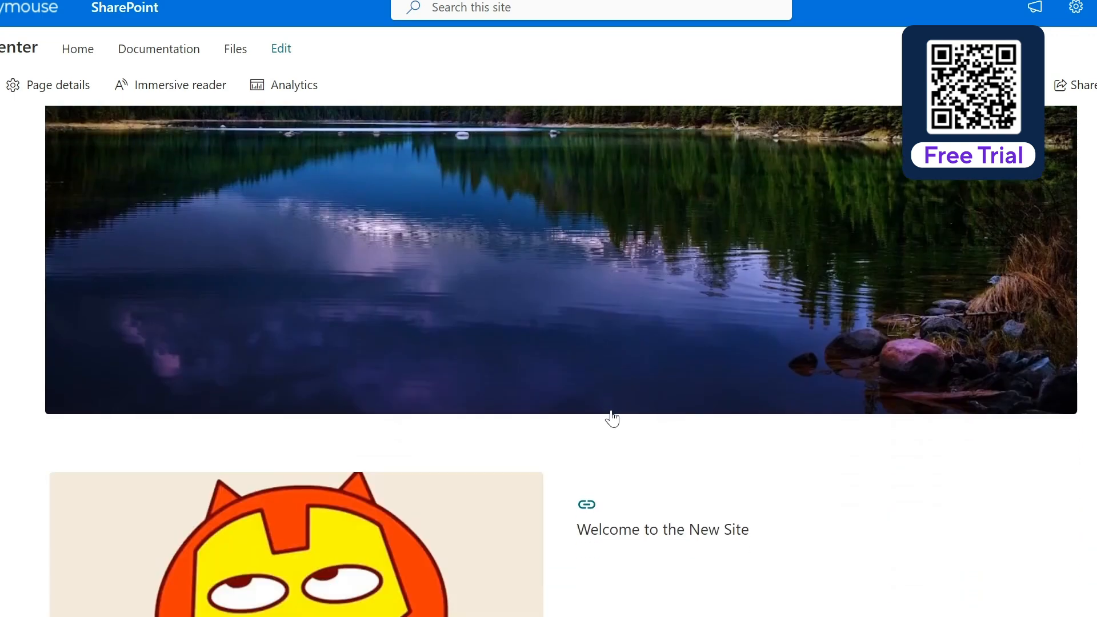
{"action": "scroll", "coordinate": [612, 410], "scroll_direction": "down", "scroll_amount": 5}
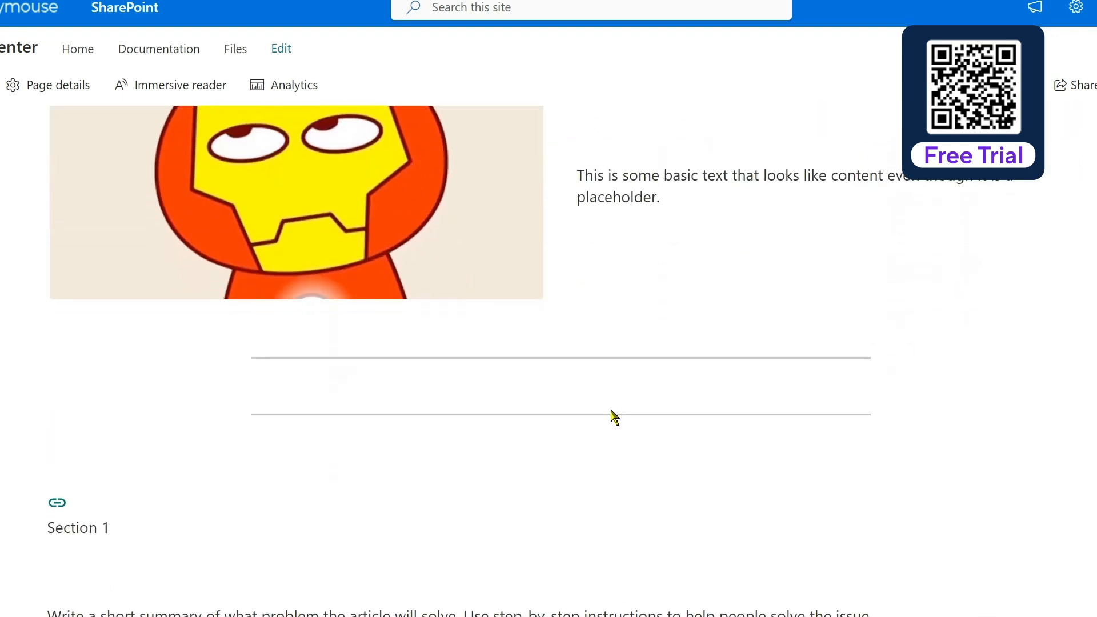
{"action": "scroll", "coordinate": [613, 410], "scroll_direction": "down", "scroll_amount": 4}
{"action": "scroll", "coordinate": [613, 411], "scroll_direction": "up", "scroll_amount": 20}
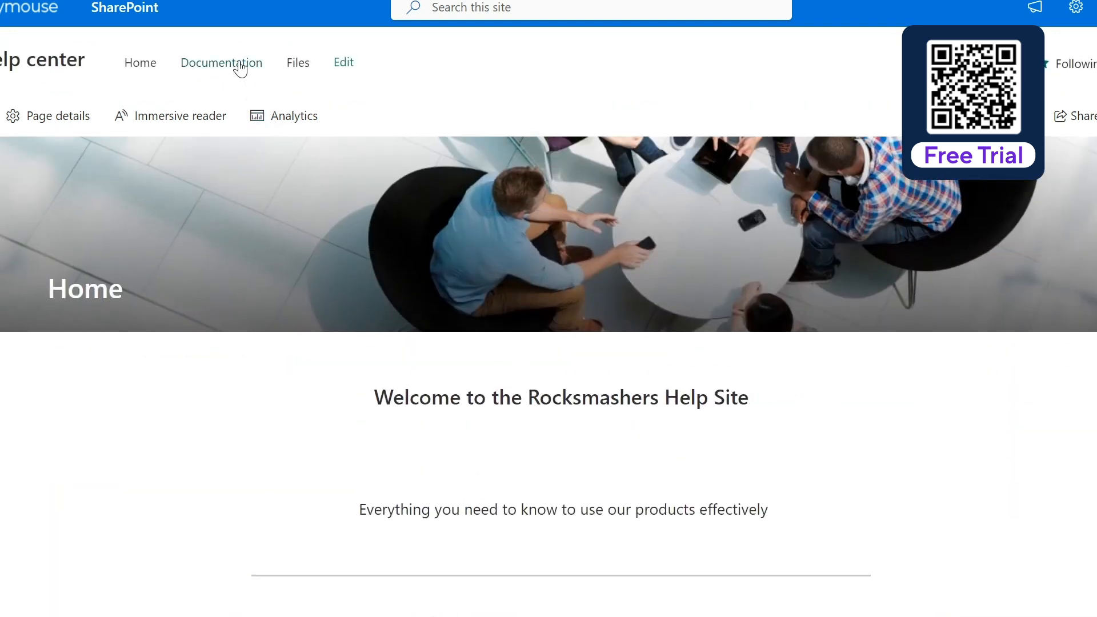
Step: Open the migrated site's Documentation page and review its introductory text, embedded documents and closing help section
{"action": "left_click", "coordinate": [235, 63]}
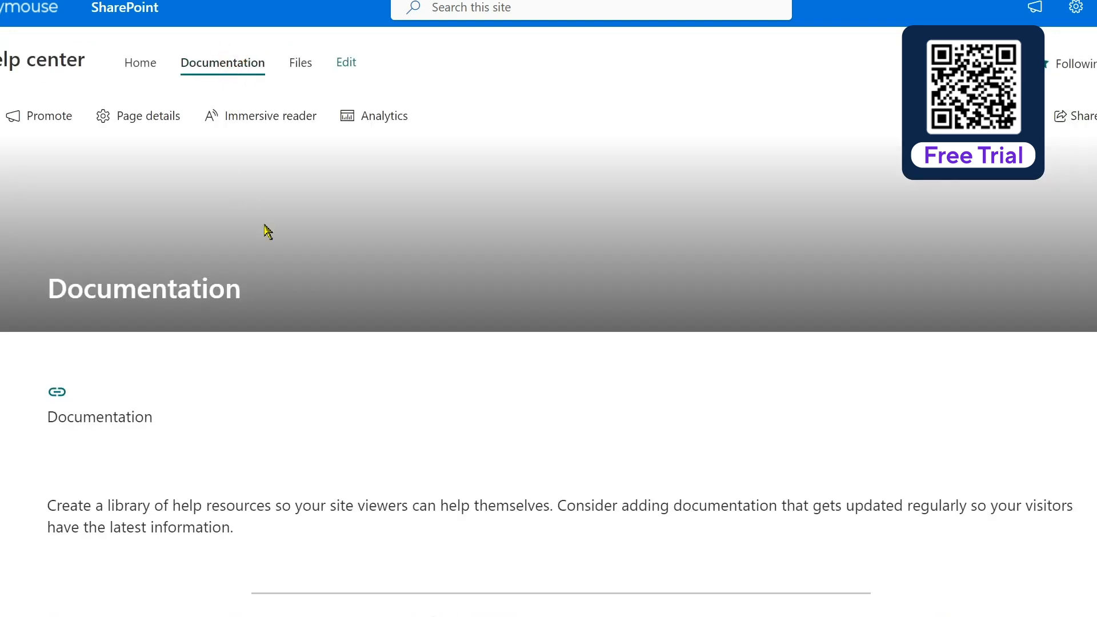
{"action": "scroll", "coordinate": [423, 390], "scroll_direction": "down", "scroll_amount": 7}
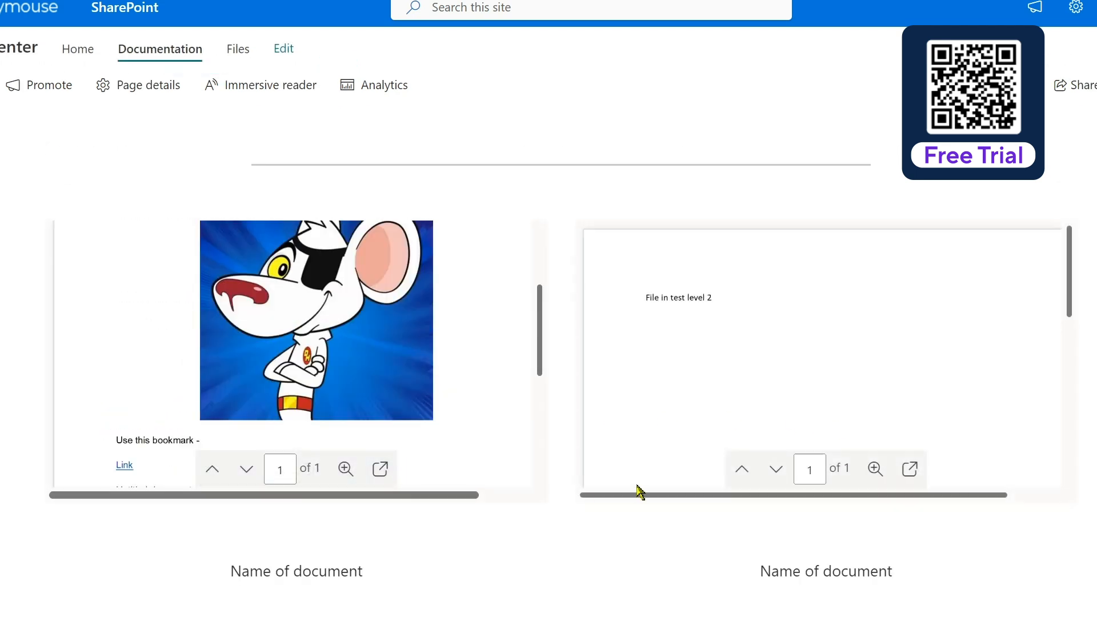
{"action": "scroll", "coordinate": [549, 488], "scroll_direction": "down", "scroll_amount": 3}
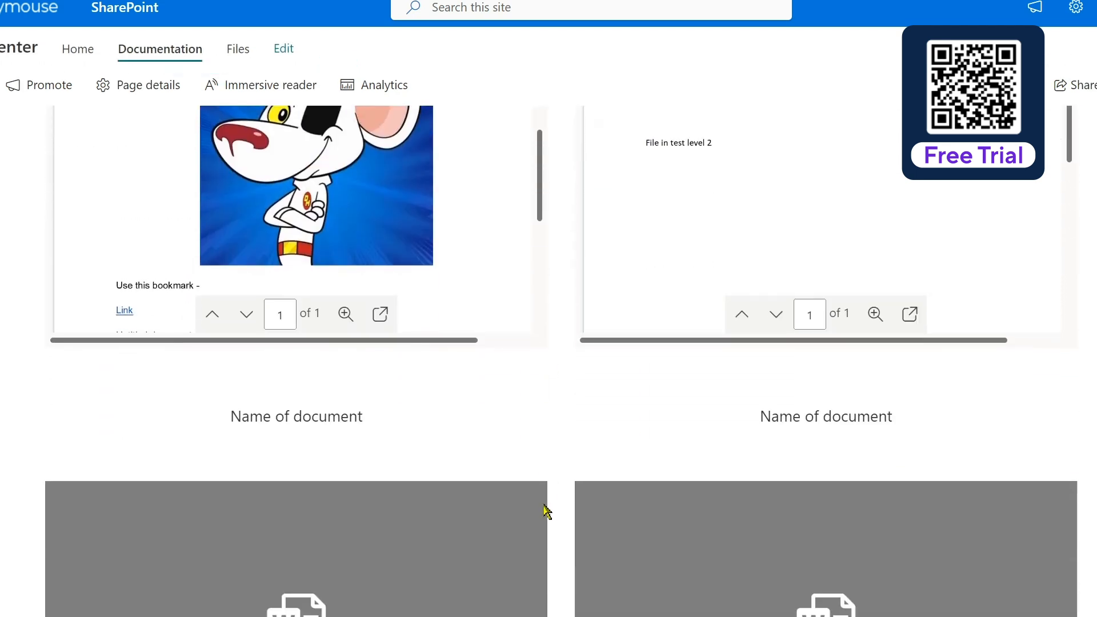
{"action": "scroll", "coordinate": [548, 505], "scroll_direction": "down", "scroll_amount": 3}
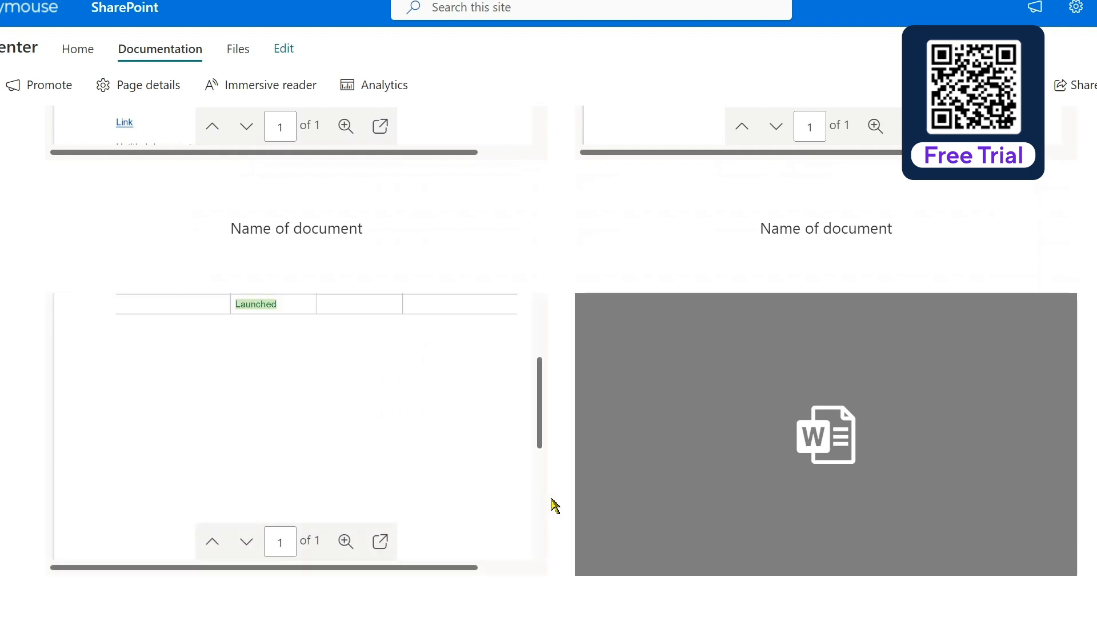
{"action": "scroll", "coordinate": [569, 606], "scroll_direction": "down", "scroll_amount": 3}
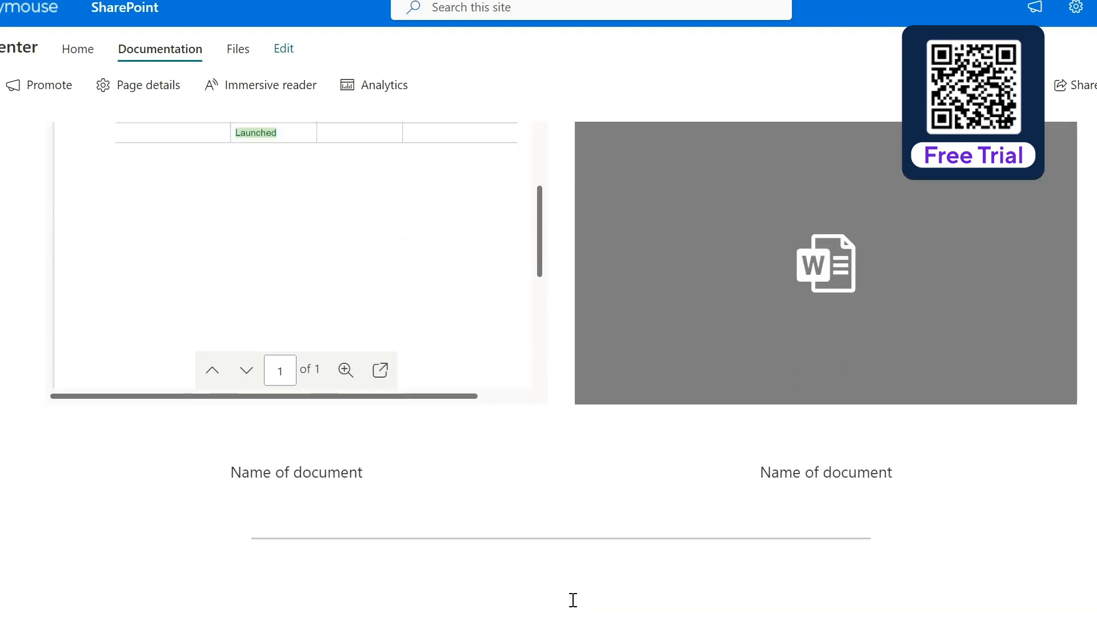
{"action": "scroll", "coordinate": [522, 557], "scroll_direction": "down", "scroll_amount": 3}
{"action": "scroll", "coordinate": [522, 554], "scroll_direction": "up", "scroll_amount": 8}
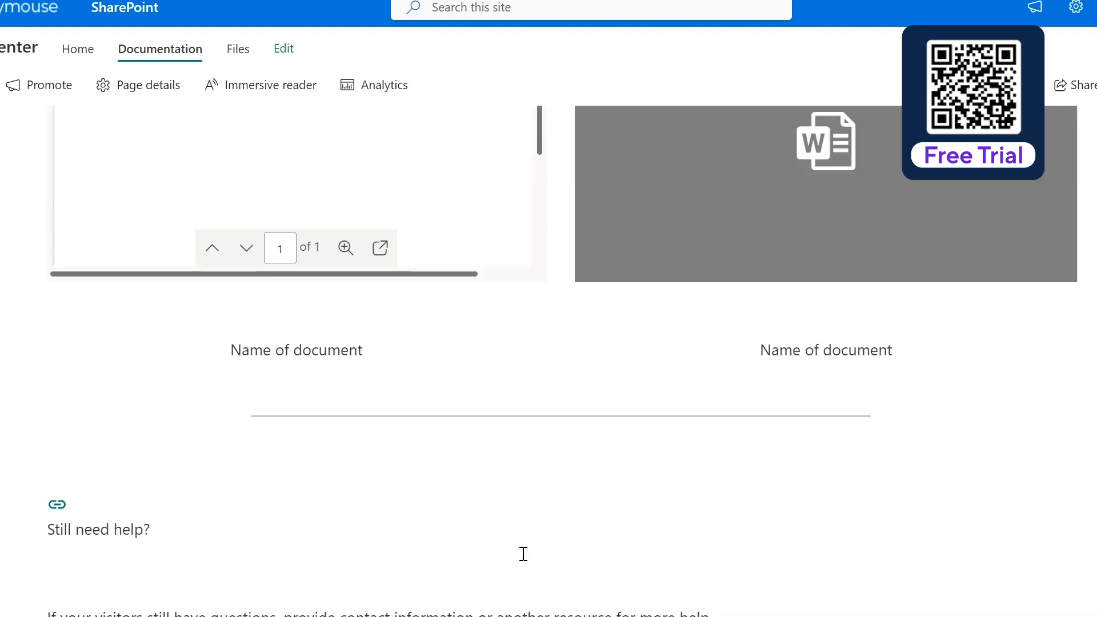
{"action": "scroll", "coordinate": [523, 554], "scroll_direction": "up", "scroll_amount": 4}
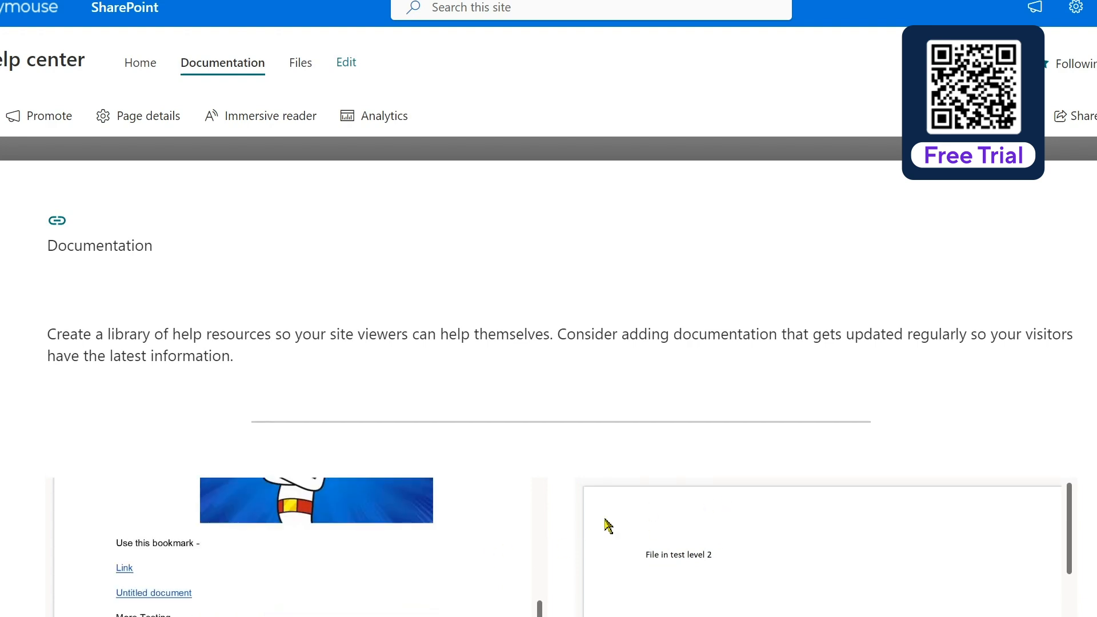
{"action": "scroll", "coordinate": [569, 518], "scroll_direction": "down", "scroll_amount": 2}
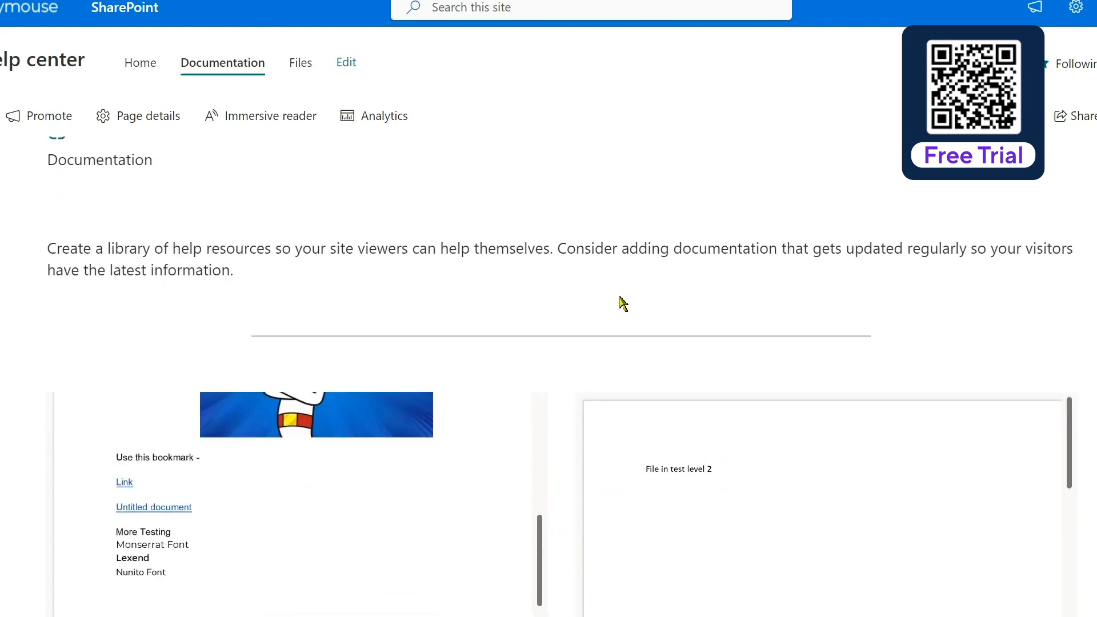
Step: Review the banner, image and embedded map on the migrated Files page, and return to the site's Home page
{"action": "left_click", "coordinate": [300, 63]}
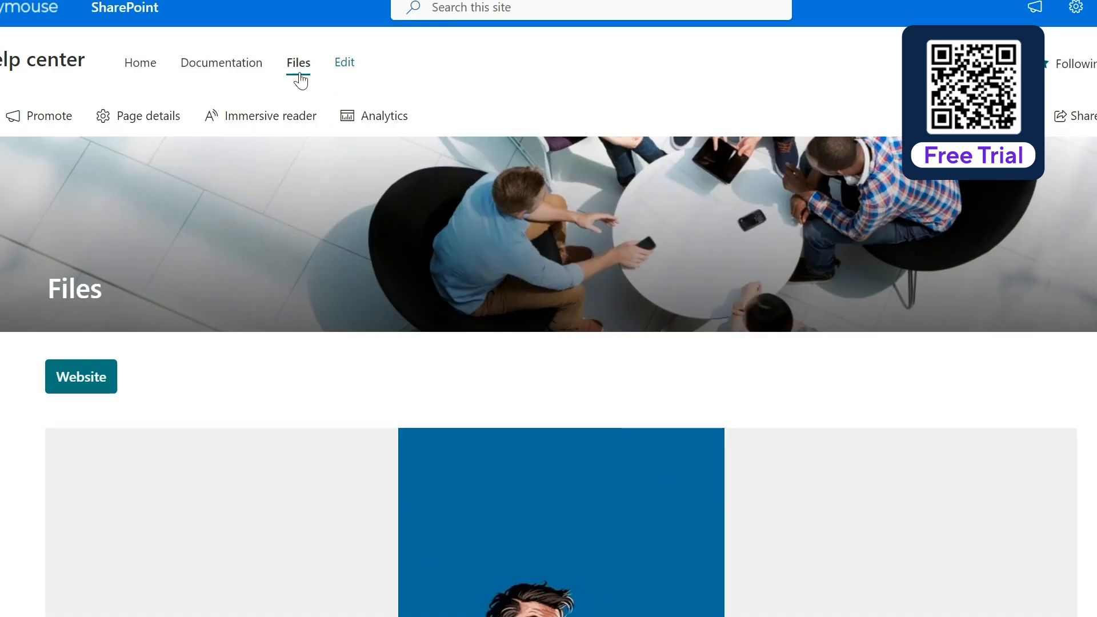
{"action": "scroll", "coordinate": [541, 406], "scroll_direction": "down", "scroll_amount": 9}
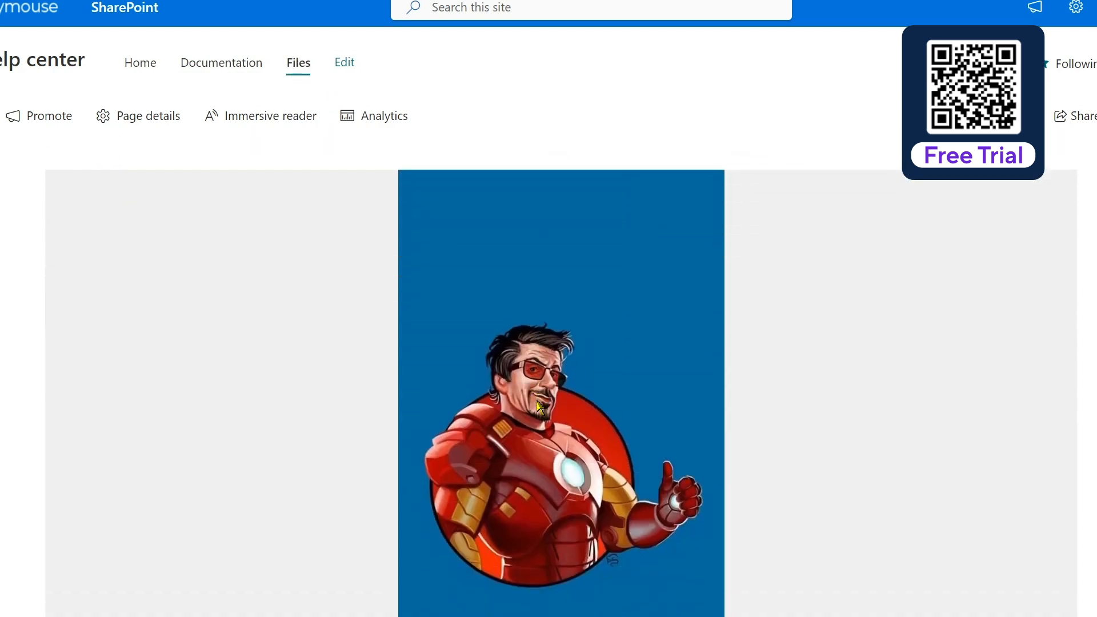
{"action": "scroll", "coordinate": [540, 407], "scroll_direction": "down", "scroll_amount": 7}
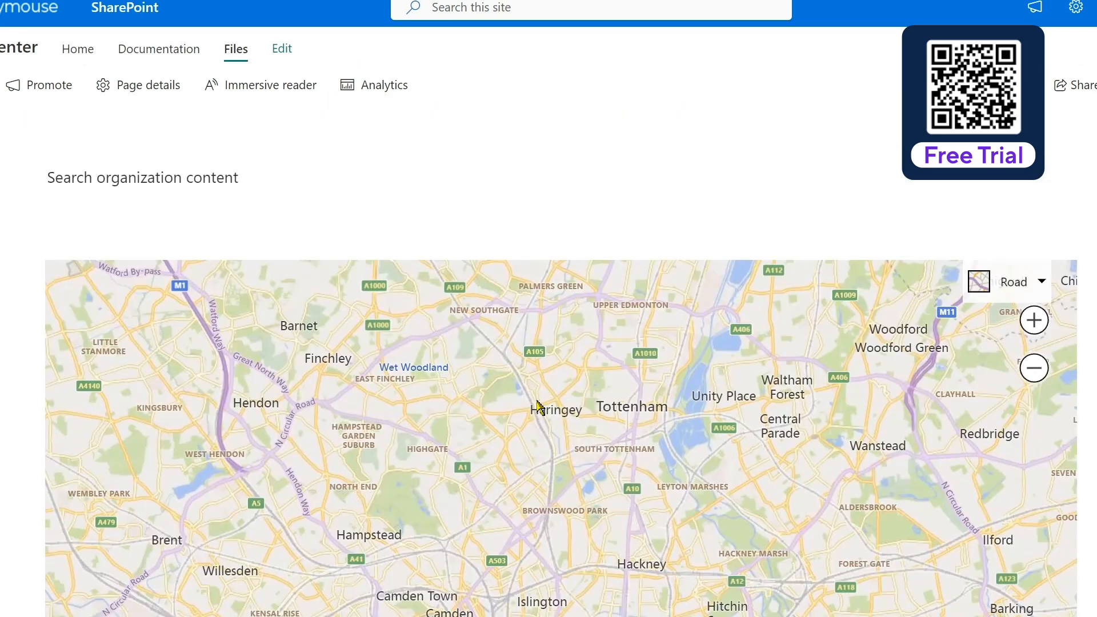
{"action": "scroll", "coordinate": [540, 407], "scroll_direction": "up", "scroll_amount": 2}
{"action": "scroll", "coordinate": [541, 407], "scroll_direction": "up", "scroll_amount": 14}
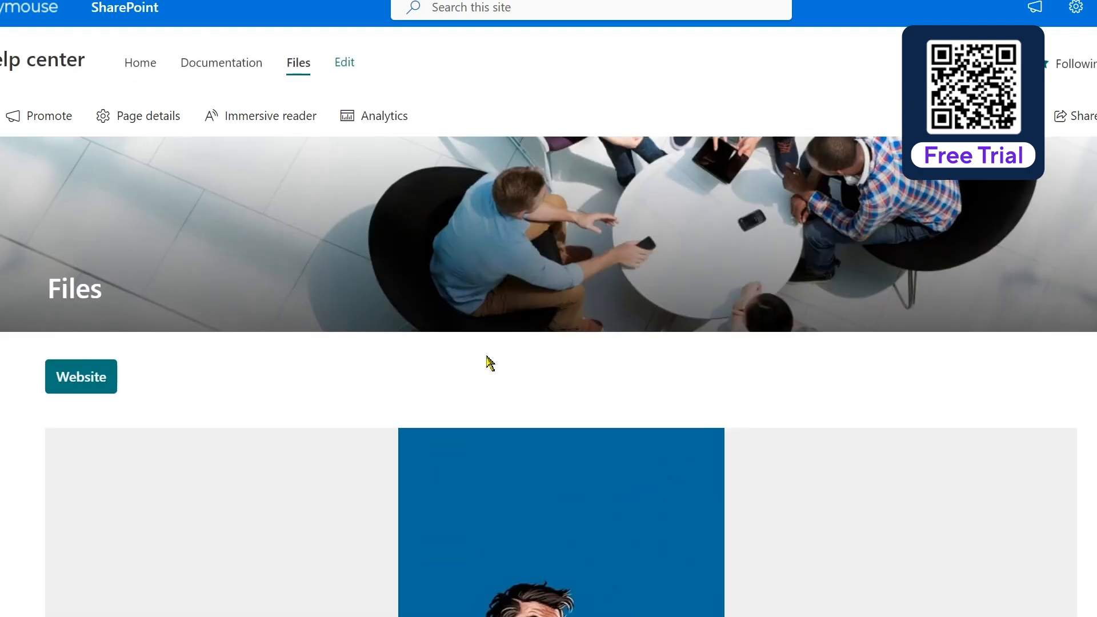
{"action": "left_click", "coordinate": [147, 71]}
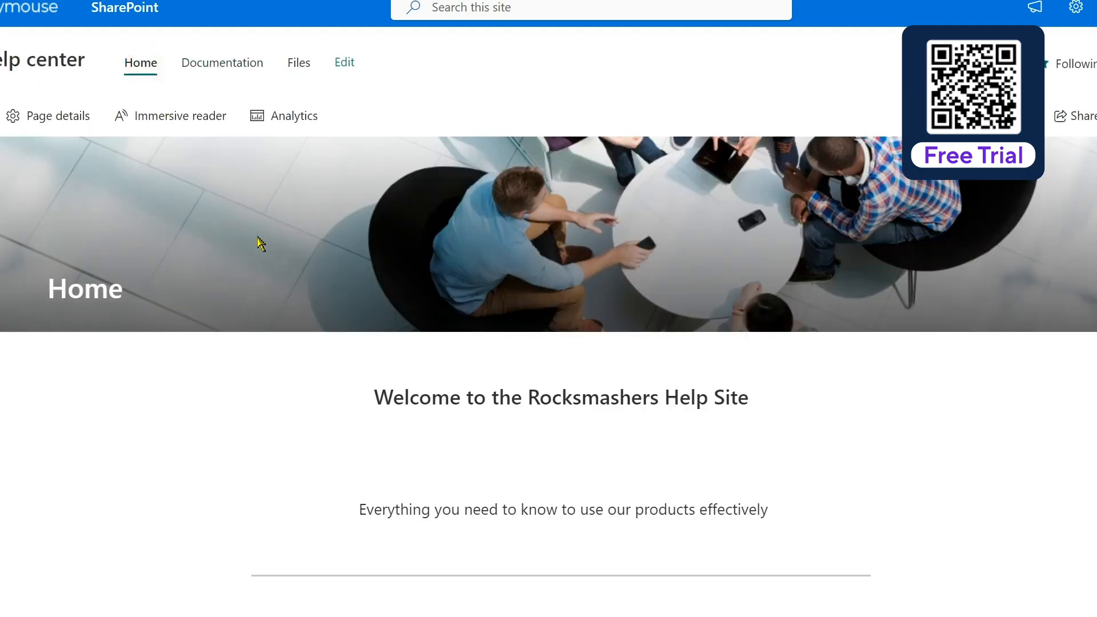